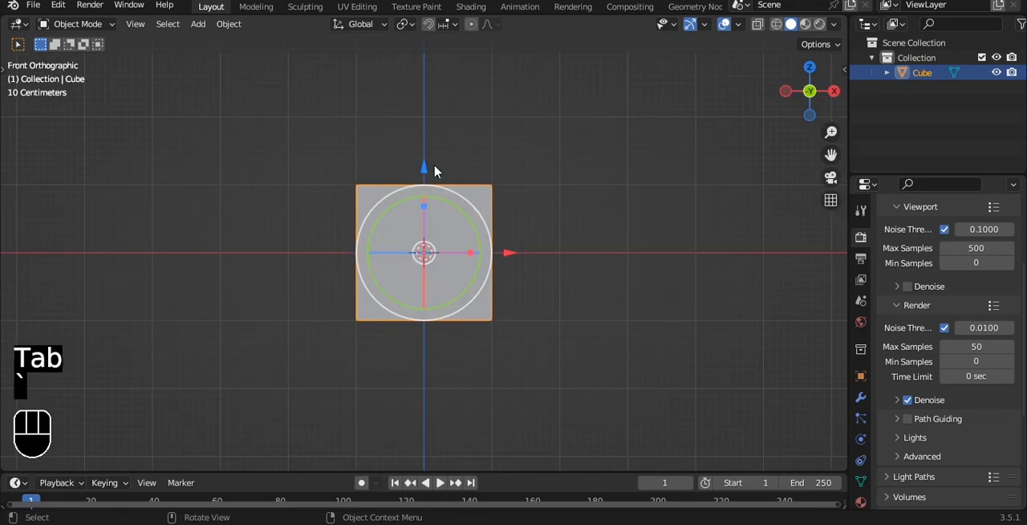
Step: Raise the cube mesh so its base sits at the origin, and remove faces to leave a floor and two adjoining walls
{"action": "key", "text": "Tab"}
{"action": "key", "text": "a"}
{"action": "key", "text": "a"}
{"action": "left_click_drag", "start_coordinate": [417, 169], "coordinate": [418, 103], "text": "ctrl"}
{"action": "middle_click_drag", "start_coordinate": [607, 179], "coordinate": [515, 248], "text": "alt"}
{"action": "key", "text": "Tab"}
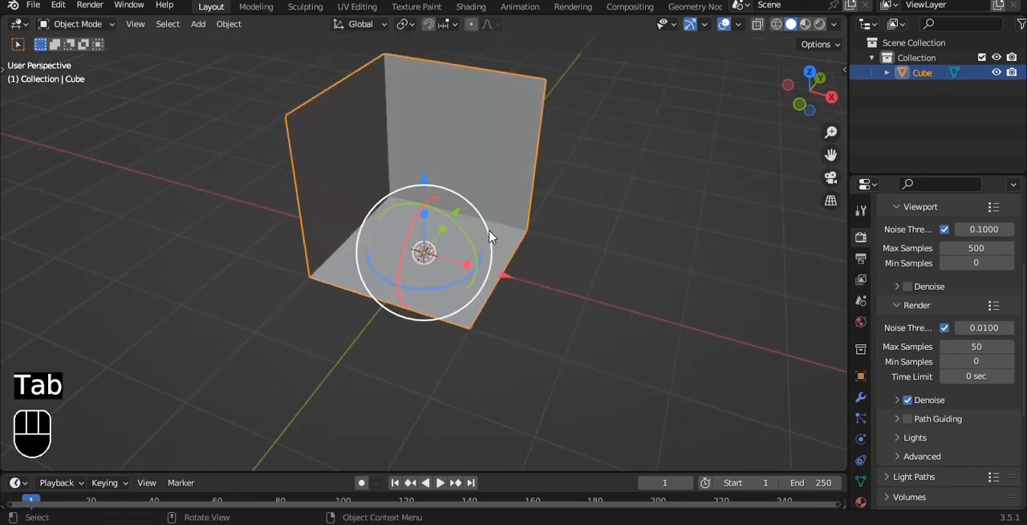
Step: Separate the floor face from the walls into its own object
{"action": "key", "text": "Tab"}
{"action": "left_click", "coordinate": [469, 258]}
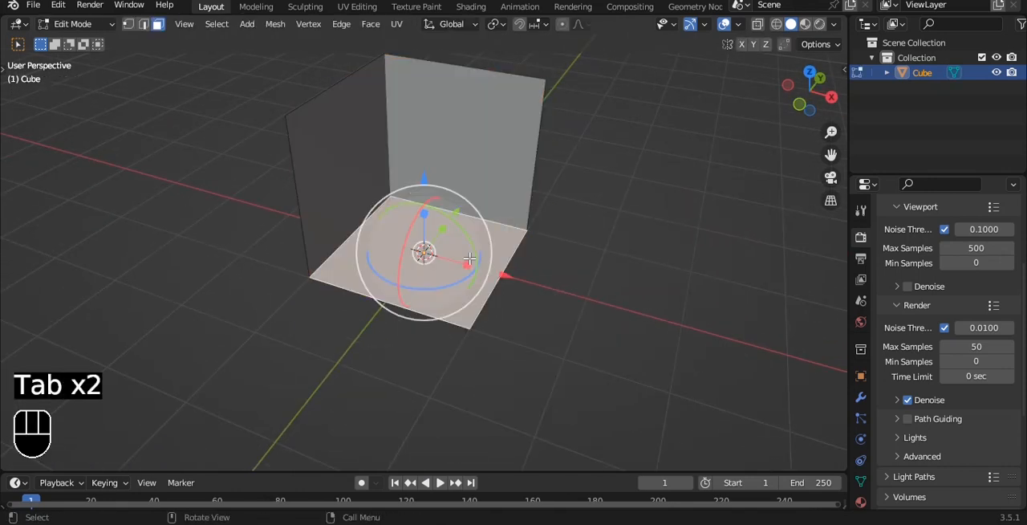
{"action": "key", "text": "p"}
{"action": "left_click", "coordinate": [629, 196]}
{"action": "key", "text": "Tab"}
Step: Set the origin to geometry for both the floor and the walls object
{"action": "left_click", "coordinate": [511, 241]}
{"action": "key", "text": "q"}
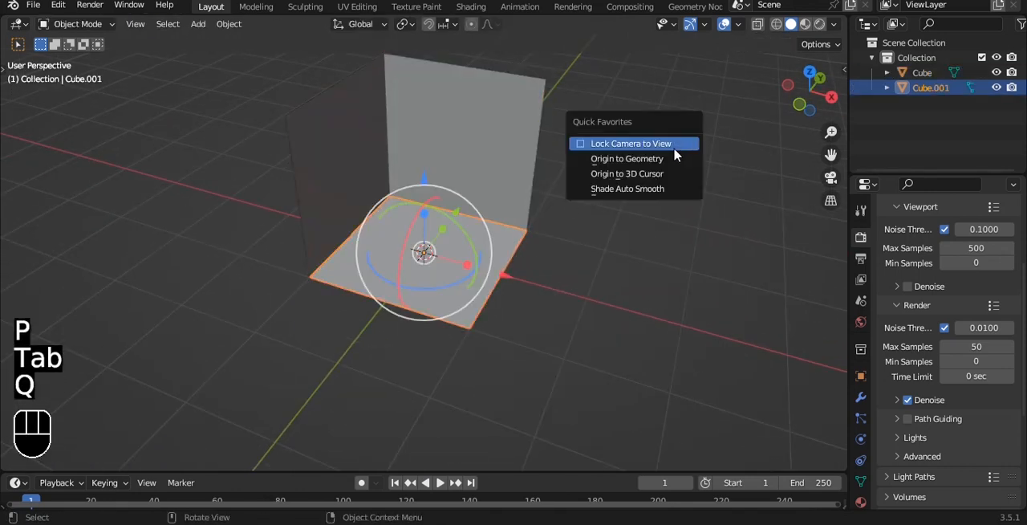
{"action": "left_click", "coordinate": [627, 158]}
{"action": "left_click", "coordinate": [532, 134]}
{"action": "key", "text": "q"}
{"action": "left_click", "coordinate": [493, 213]}
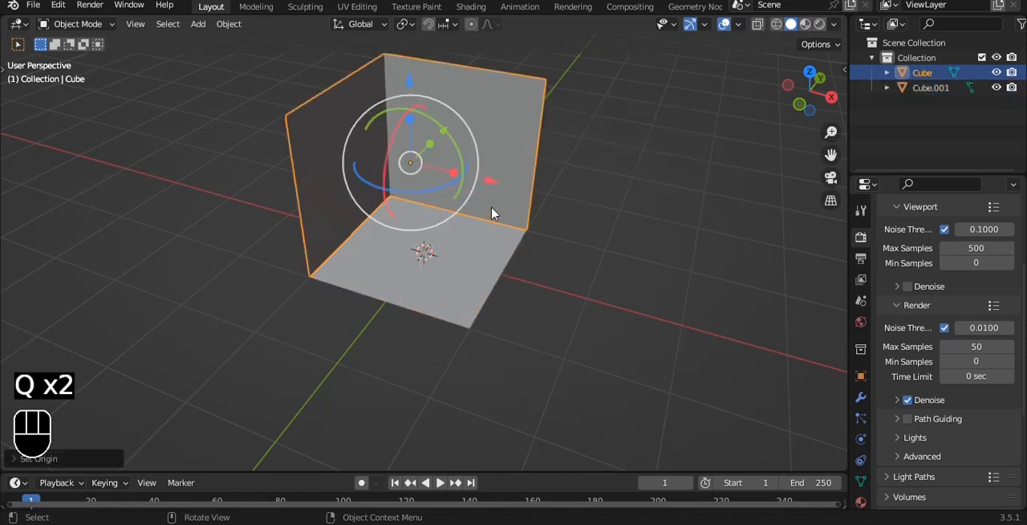
{"action": "left_click", "coordinate": [488, 267]}
Step: Add a Solidify modifier to the floor with thickness -0.11 m and Even Thickness enabled, working from the front view
{"action": "scroll", "coordinate": [647, 252], "scroll_direction": "up", "scroll_amount": 2}
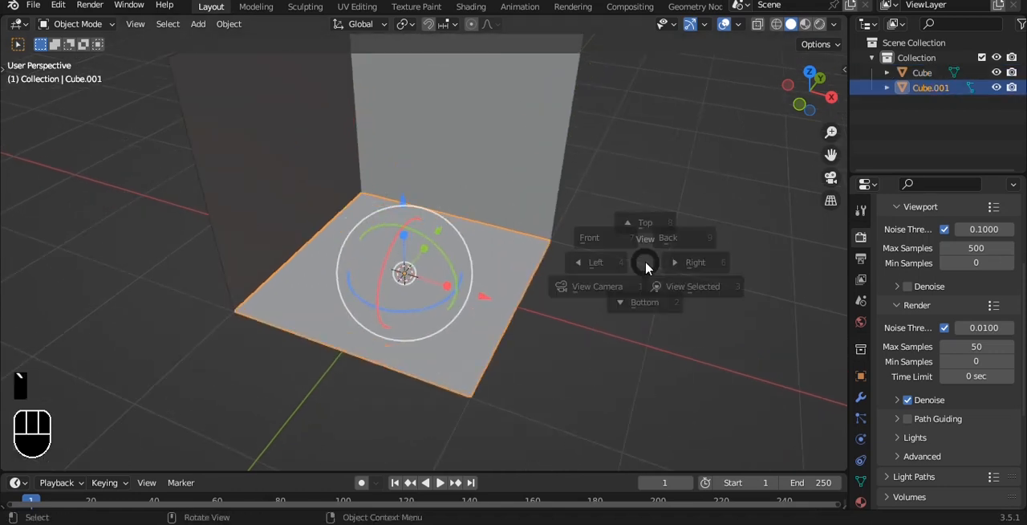
{"action": "key", "text": "grave"}
{"action": "left_click", "coordinate": [614, 248]}
{"action": "scroll", "coordinate": [613, 250], "scroll_direction": "up", "scroll_amount": 3}
{"action": "left_click_drag", "start_coordinate": [585, 265], "coordinate": [581, 284], "text": "alt"}
{"action": "left_click", "coordinate": [580, 283]}
{"action": "key", "text": "grave"}
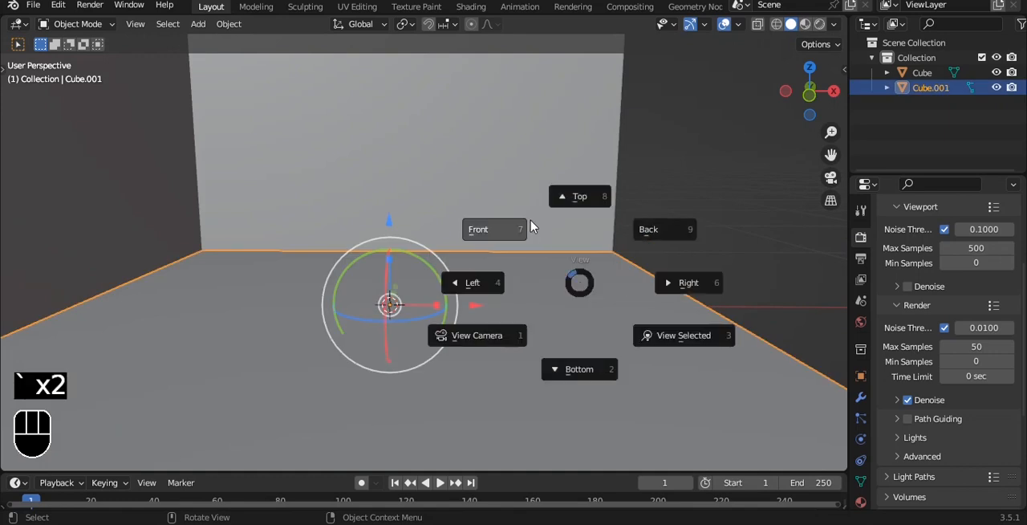
{"action": "left_click", "coordinate": [541, 235]}
{"action": "left_click", "coordinate": [861, 396]}
{"action": "left_click", "coordinate": [912, 234]}
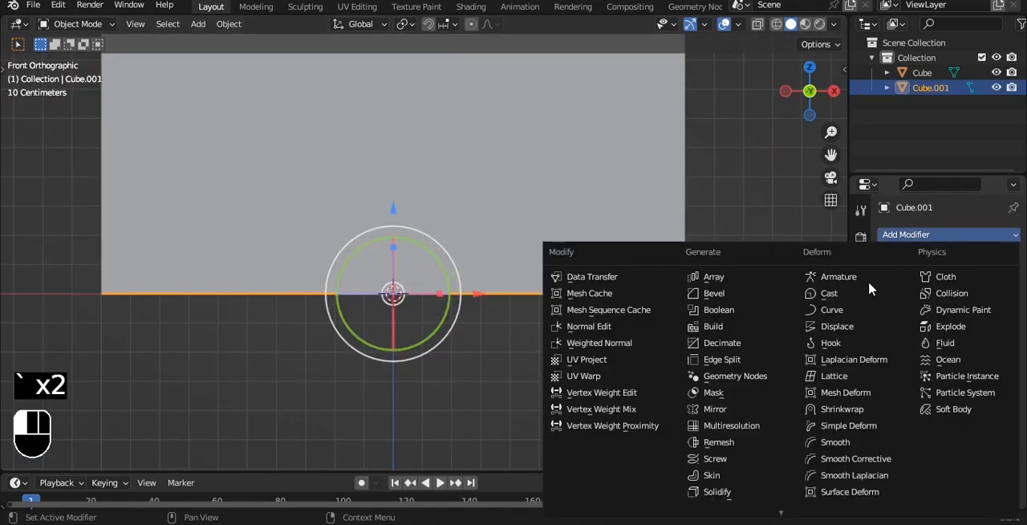
{"action": "left_click", "coordinate": [717, 491]}
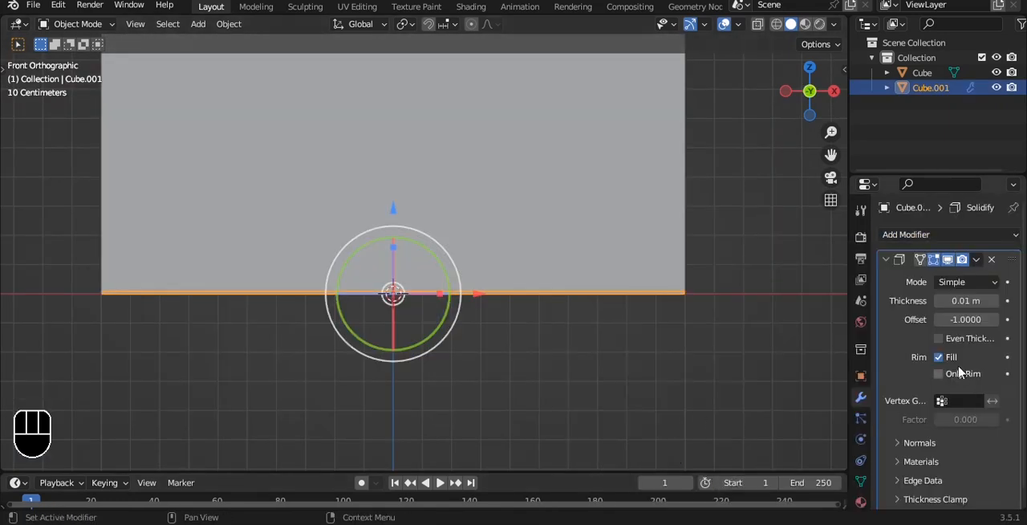
{"action": "left_click_drag", "start_coordinate": [966, 301], "coordinate": [946, 301]}
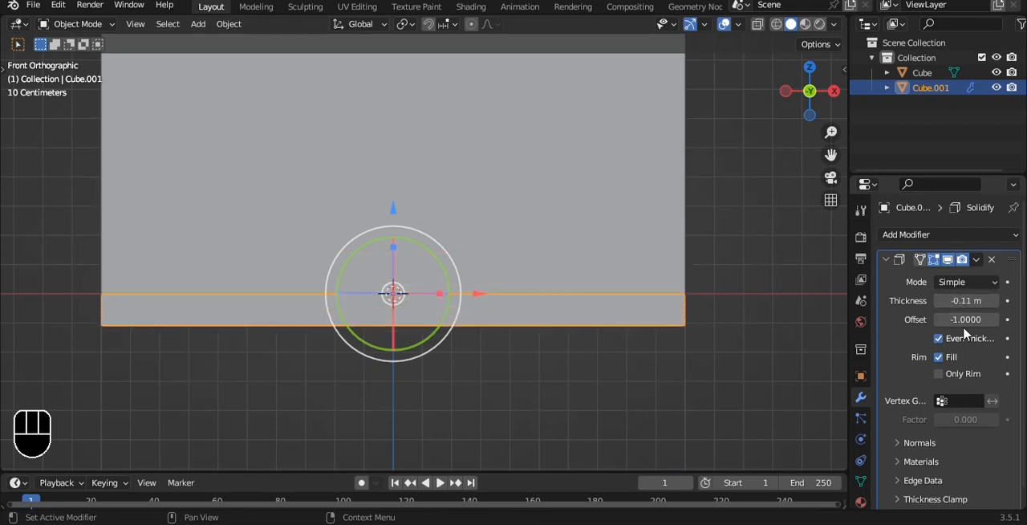
{"action": "key", "text": "ctrl+a"}
{"action": "left_click_drag", "start_coordinate": [592, 265], "coordinate": [538, 258], "text": "alt"}
{"action": "scroll", "coordinate": [533, 281], "scroll_direction": "down", "scroll_amount": 3}
{"action": "key", "text": "ctrl+z"}
Step: Copy the floor's Solidify modifier to the walls object
{"action": "left_click", "coordinate": [507, 161], "text": "shift"}
{"action": "left_click", "coordinate": [508, 310], "text": "shift"}
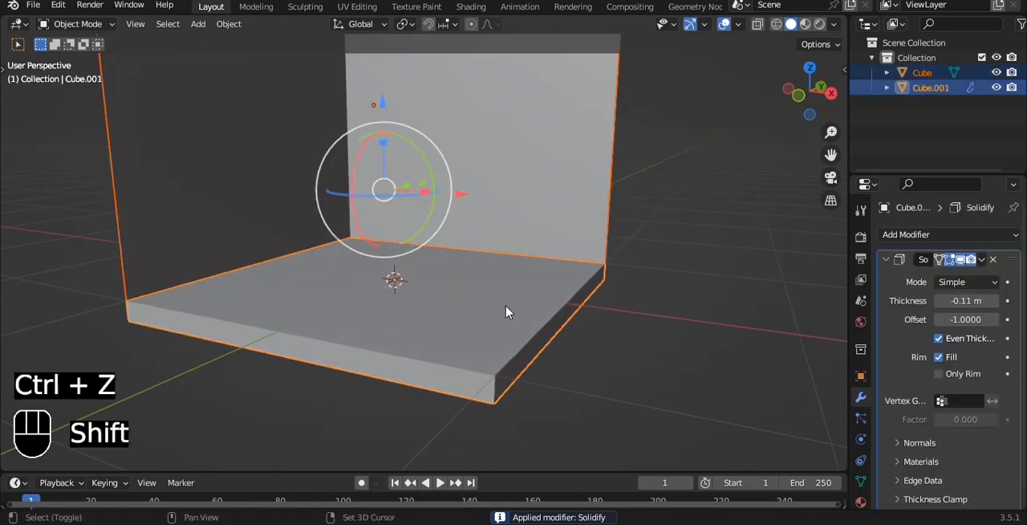
{"action": "left_click", "coordinate": [549, 164]}
{"action": "left_click", "coordinate": [542, 290], "text": "shift"}
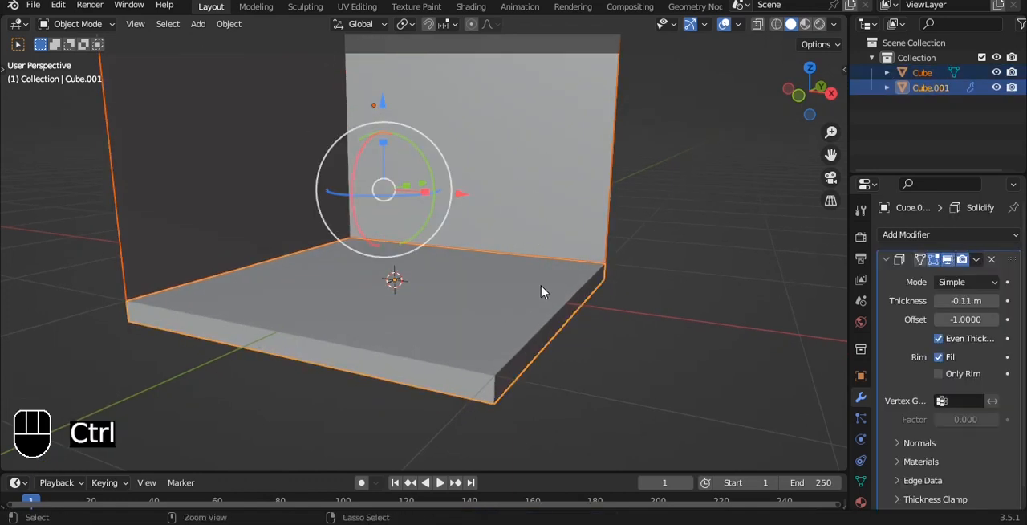
{"action": "key", "text": "ctrl+l"}
{"action": "left_click", "coordinate": [482, 416]}
{"action": "left_click", "coordinate": [676, 305]}
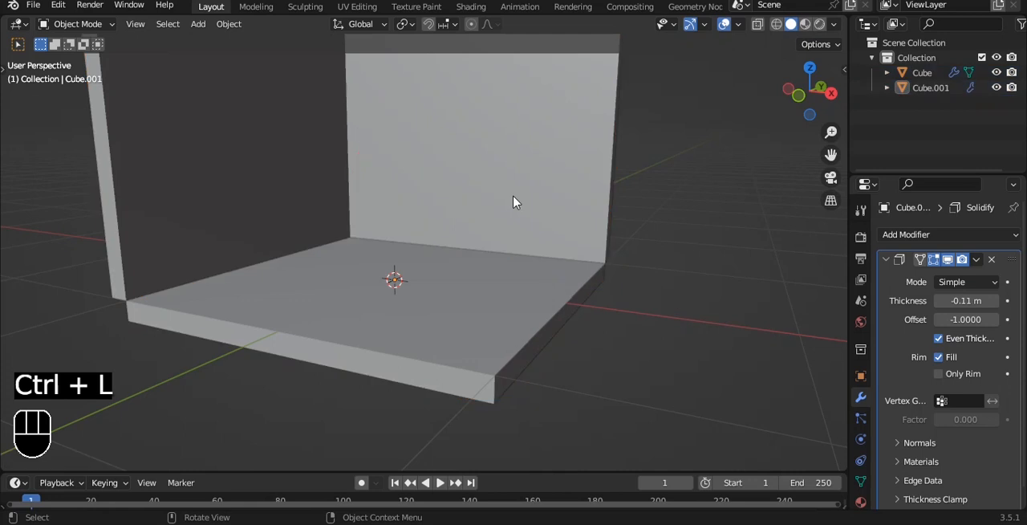
Step: Apply the Solidify modifier on the floor and on the walls
{"action": "key", "text": "grave"}
{"action": "left_click", "coordinate": [475, 139]}
{"action": "middle_click_drag", "start_coordinate": [484, 169], "coordinate": [451, 246], "text": "shift"}
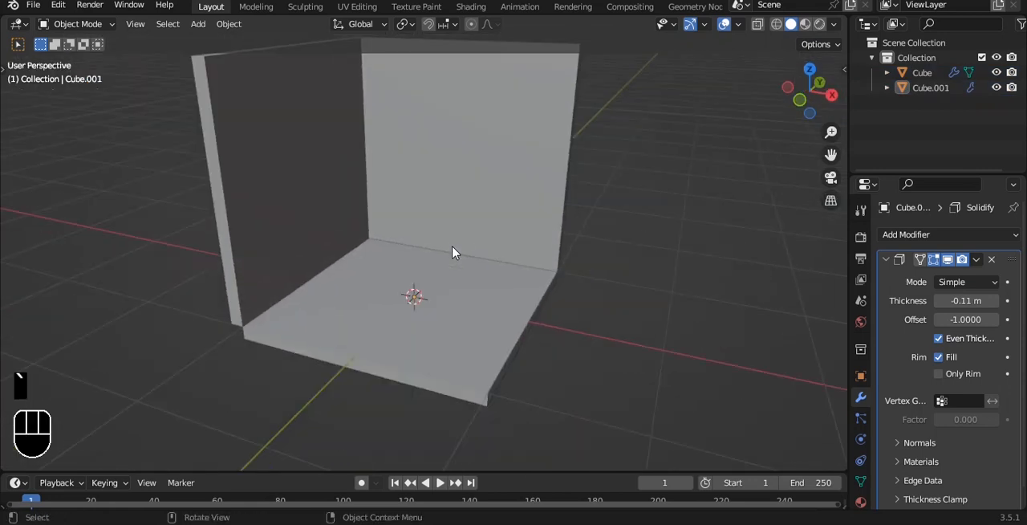
{"action": "left_click", "coordinate": [514, 313]}
{"action": "key", "text": "ctrl+a"}
{"action": "left_click", "coordinate": [542, 174]}
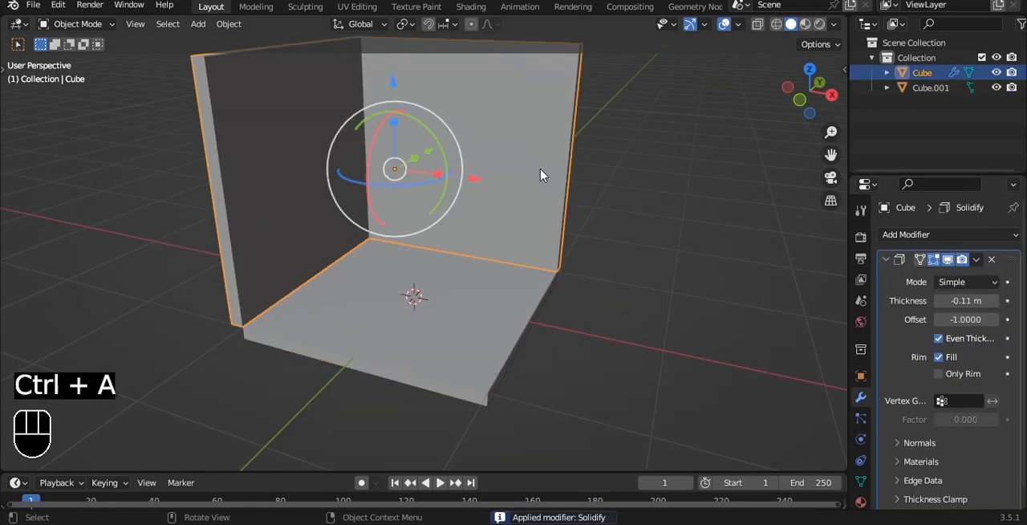
{"action": "key", "text": "ctrl+a"}
Step: Apply the floor object's transform
{"action": "left_click", "coordinate": [458, 284]}
{"action": "middle_click_drag", "start_coordinate": [586, 267], "coordinate": [574, 153]}
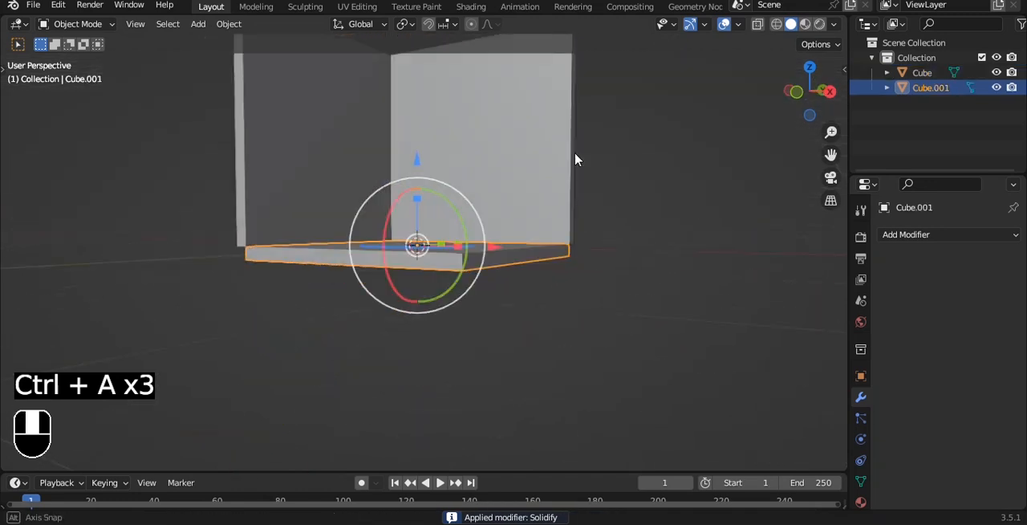
{"action": "key", "text": "ctrl+a"}
{"action": "left_click", "coordinate": [551, 201]}
{"action": "middle_click_drag", "start_coordinate": [551, 203], "coordinate": [552, 211]}
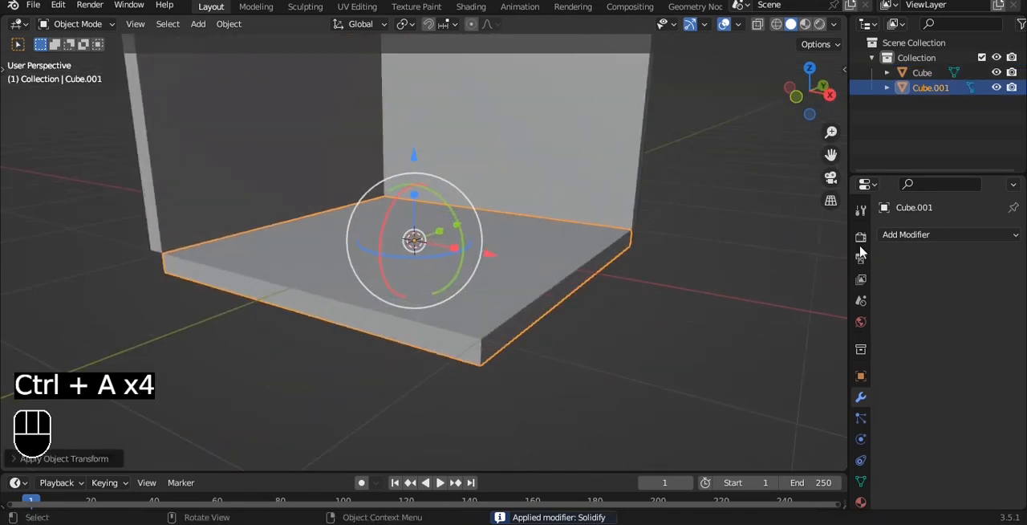
Step: Add a Bevel modifier to the floor with 2 segments and the limit method set to Weight
{"action": "left_click", "coordinate": [883, 236]}
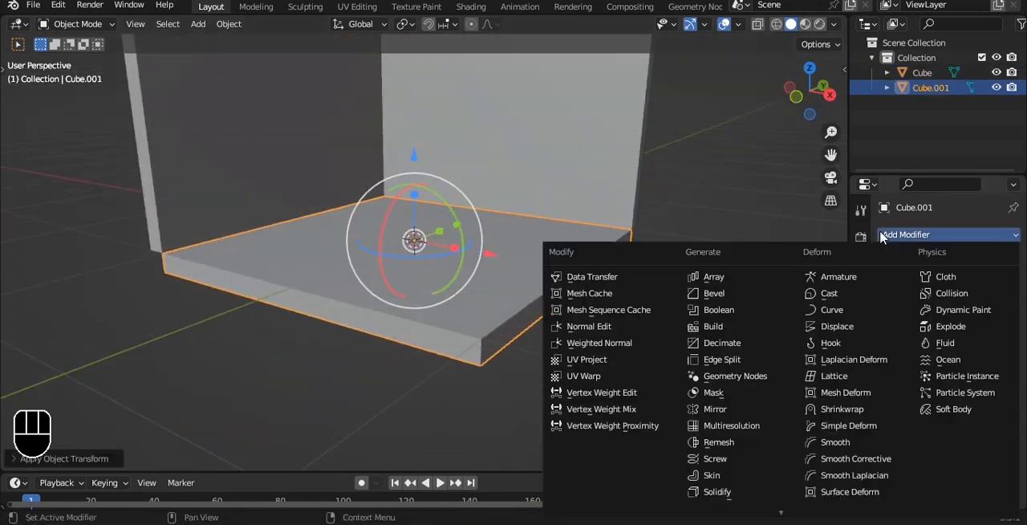
{"action": "left_click", "coordinate": [738, 295]}
{"action": "scroll", "coordinate": [607, 301], "scroll_direction": "up", "scroll_amount": 2}
{"action": "middle_click_drag", "start_coordinate": [604, 301], "coordinate": [564, 284], "text": "shift"}
{"action": "left_click", "coordinate": [995, 362]}
{"action": "left_click", "coordinate": [956, 412]}
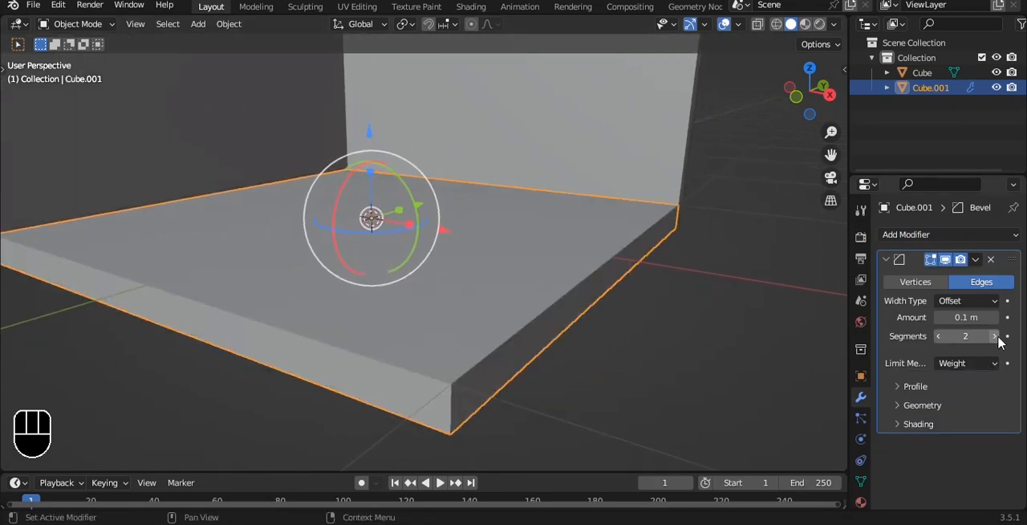
Step: Add a Subdivision Surface modifier at viewport level 3 to the floor and shade it smooth
{"action": "key", "text": "ctrl+3"}
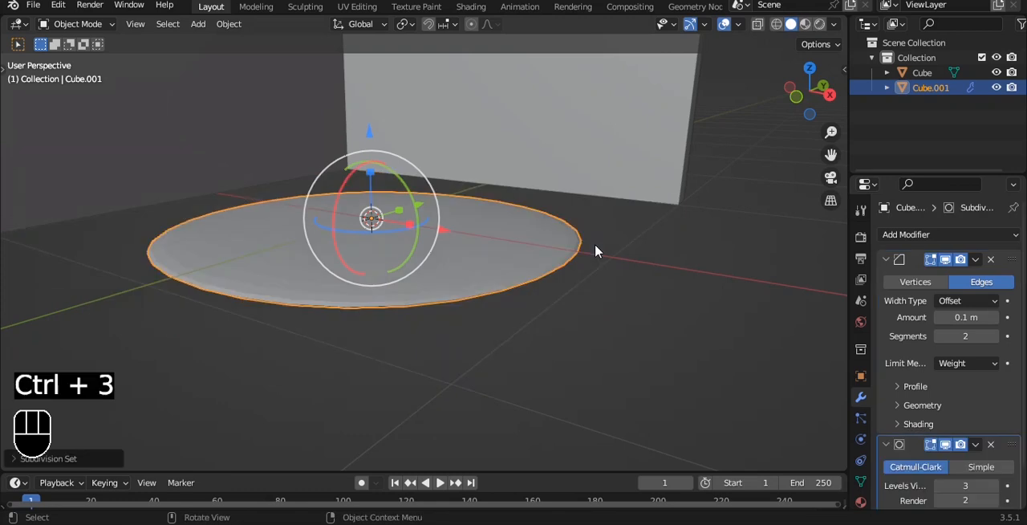
{"action": "right_click", "coordinate": [595, 251]}
{"action": "left_click", "coordinate": [595, 244]}
Step: Set the mean bevel weight of all the floor's edges to 1.00
{"action": "key", "text": "Tab"}
{"action": "key", "text": "a"}
{"action": "key", "text": "a"}
{"action": "key", "text": "a"}
{"action": "key", "text": "1"}
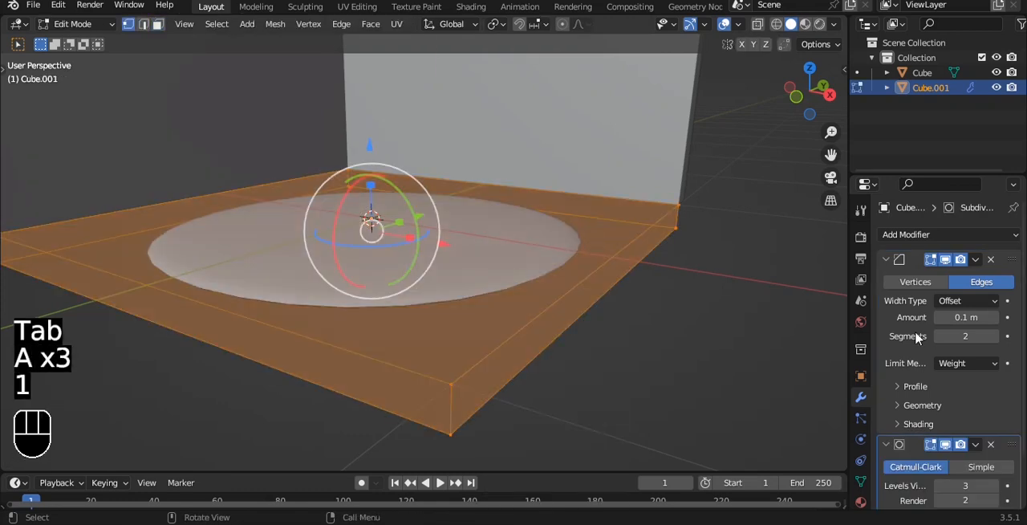
{"action": "key", "text": "n"}
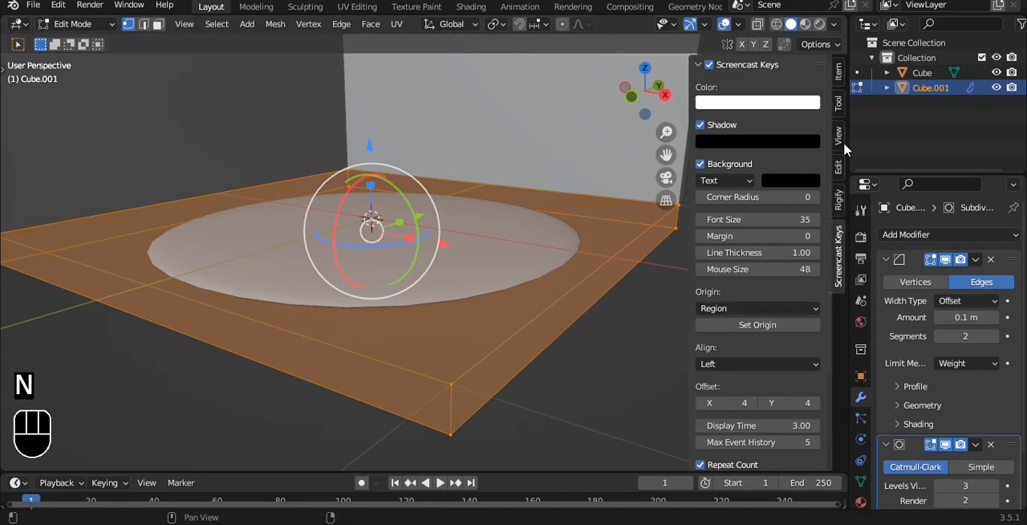
{"action": "left_click", "coordinate": [839, 71]}
{"action": "left_click_drag", "start_coordinate": [754, 231], "coordinate": [802, 231]}
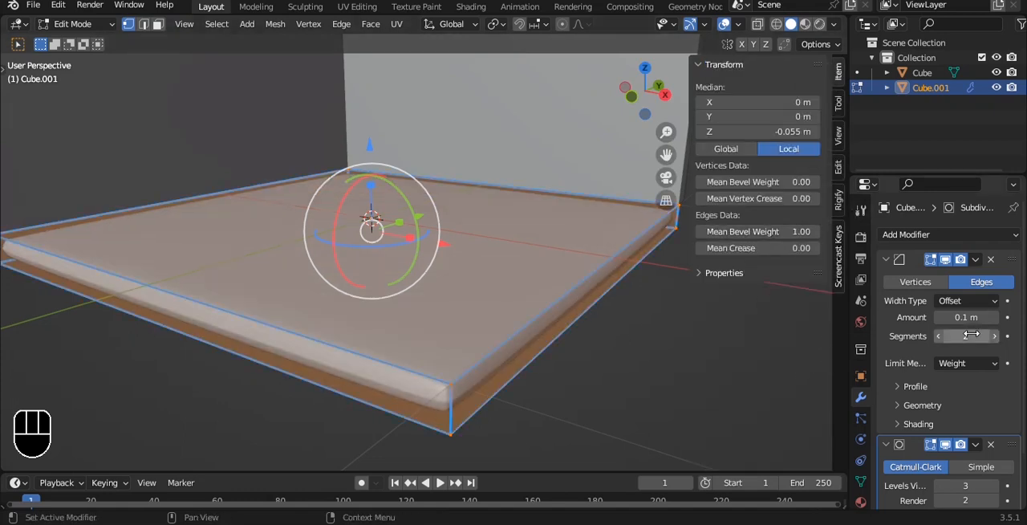
Step: Set the floor bevel's superellipse profile shape to 0.89 and reapply smooth shading to the floor
{"action": "left_click", "coordinate": [915, 386]}
{"action": "left_click_drag", "start_coordinate": [966, 428], "coordinate": [1000, 427]}
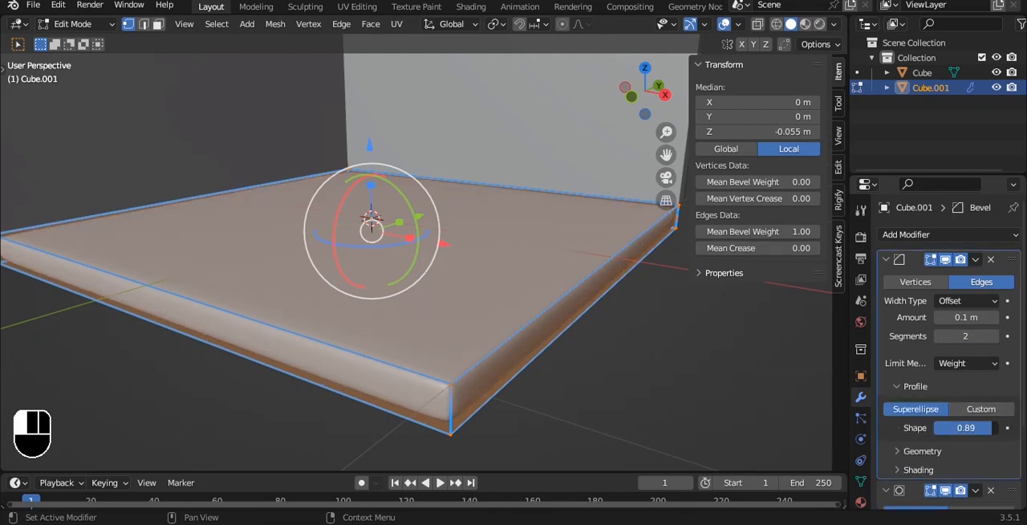
{"action": "key", "text": "Tab"}
{"action": "scroll", "coordinate": [576, 285], "scroll_direction": "down", "scroll_amount": 2}
{"action": "scroll", "coordinate": [466, 228], "scroll_direction": "up", "scroll_amount": 4}
{"action": "mouse_move", "coordinate": [467, 228]}
{"action": "middle_mouse_down", "text": "alt+shift"}
{"action": "mouse_move", "coordinate": [431, 137]}
{"action": "mouse_move", "coordinate": [477, 216]}
{"action": "middle_mouse_up", "text": "alt+shift"}
{"action": "right_click", "coordinate": [431, 136]}
{"action": "left_click", "coordinate": [431, 137]}
{"action": "scroll", "coordinate": [431, 136], "scroll_direction": "down", "scroll_amount": 3}
{"action": "scroll", "coordinate": [476, 216], "scroll_direction": "down", "scroll_amount": 4}
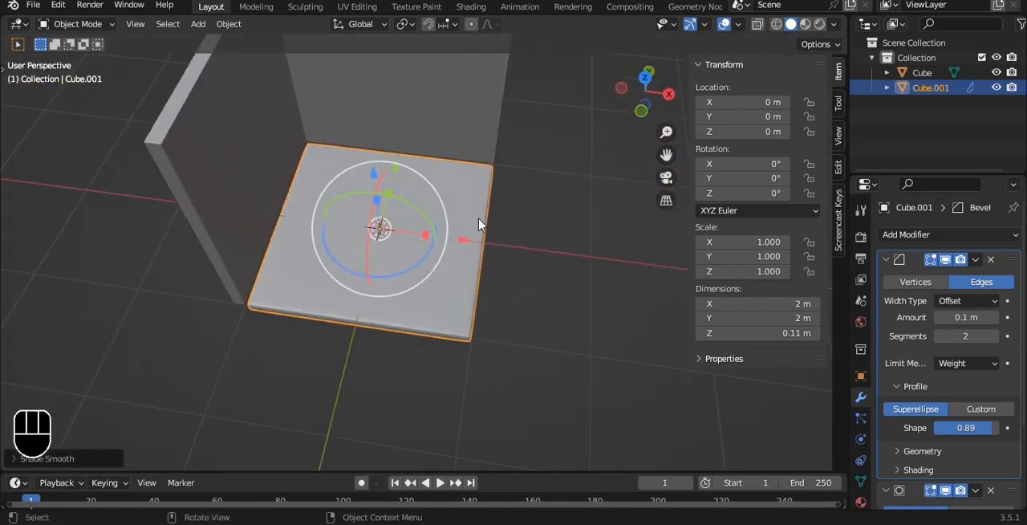
Step: Copy the floor's Bevel and Subdivision modifiers to the walls object
{"action": "left_click", "coordinate": [392, 106]}
{"action": "left_click", "coordinate": [410, 215], "text": "shift"}
{"action": "key", "text": "ctrl+l"}
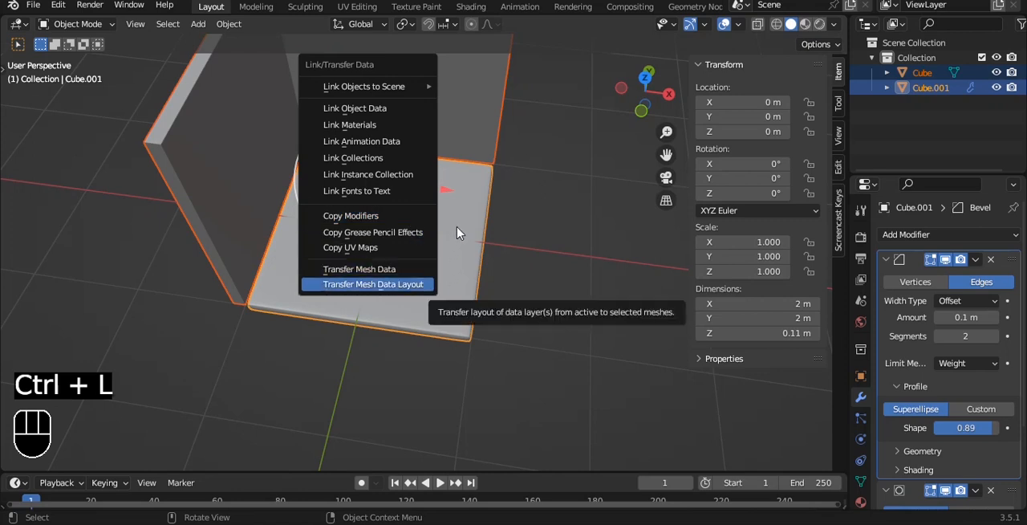
{"action": "left_click", "coordinate": [383, 216]}
{"action": "left_click", "coordinate": [531, 281]}
Step: Shade the walls smooth and raise the mean bevel weight of all their edges to match the floor
{"action": "left_click", "coordinate": [411, 118]}
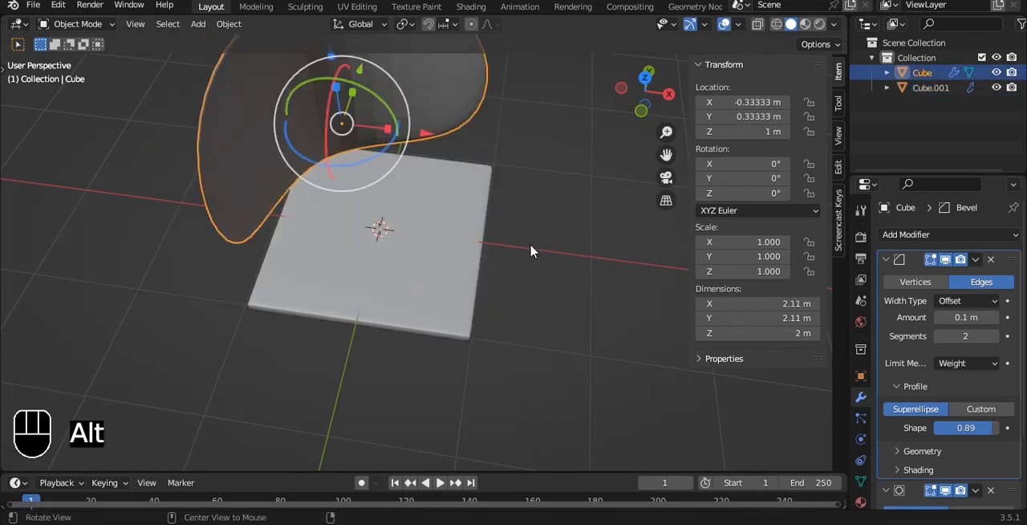
{"action": "left_click_drag", "start_coordinate": [532, 246], "coordinate": [527, 141], "text": "alt"}
{"action": "right_click", "coordinate": [527, 140]}
{"action": "left_click", "coordinate": [528, 141]}
{"action": "key", "text": "Tab"}
{"action": "key", "text": "a"}
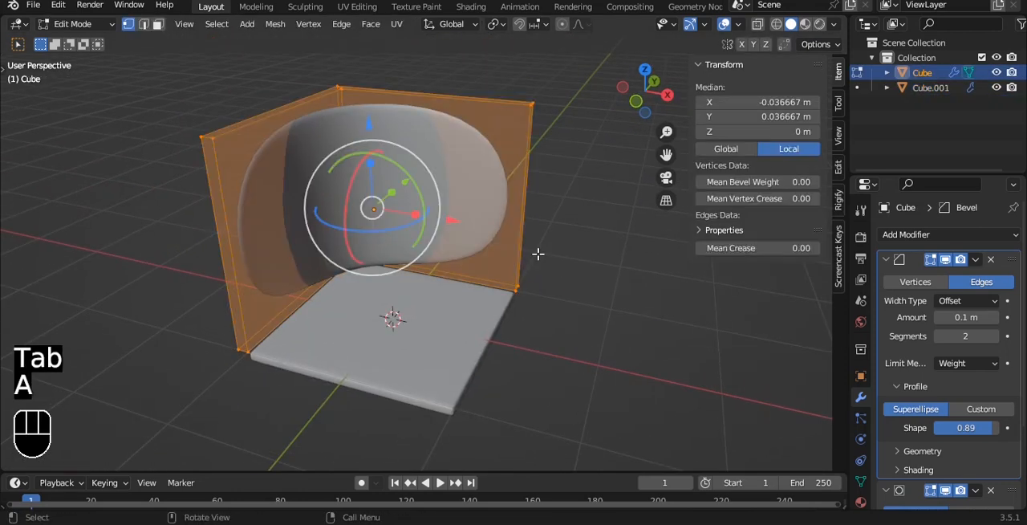
{"action": "left_click_drag", "start_coordinate": [803, 231], "coordinate": [820, 232]}
{"action": "key", "text": "Tab"}
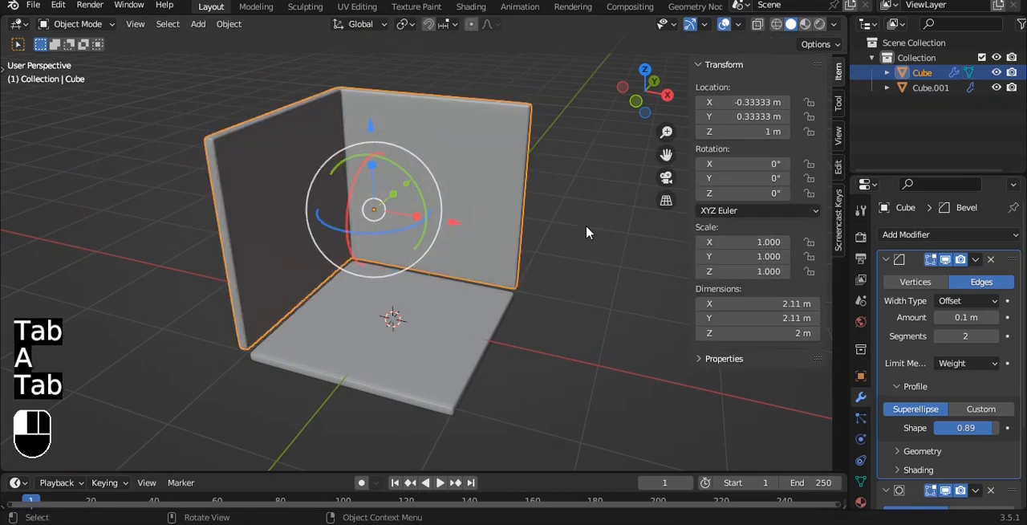
Step: Lower the walls to about Z 0.91 m so their base lines up with the floor's underside, and save the file
{"action": "middle_click_drag", "start_coordinate": [586, 232], "coordinate": [408, 171]}
{"action": "scroll", "coordinate": [407, 171], "scroll_direction": "up", "scroll_amount": 3}
{"action": "key", "text": "grave"}
{"action": "left_click", "coordinate": [375, 164]}
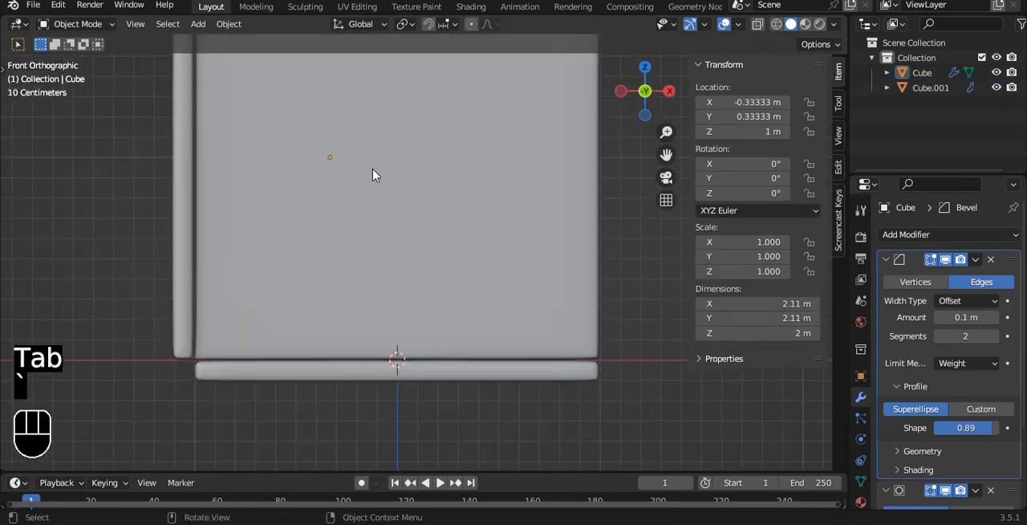
{"action": "left_click", "coordinate": [347, 232]}
{"action": "left_click_drag", "start_coordinate": [334, 81], "coordinate": [329, 91]}
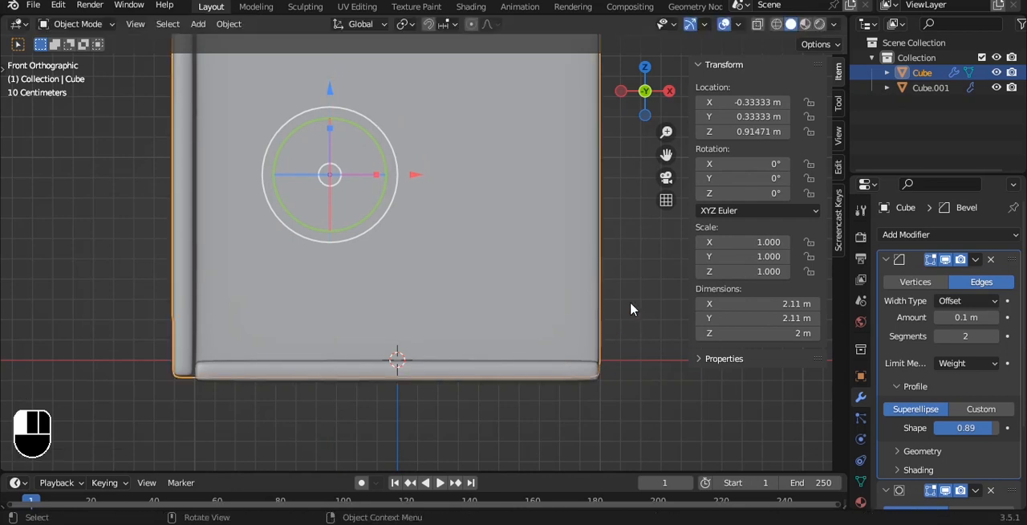
{"action": "left_click", "coordinate": [630, 304]}
{"action": "left_click_drag", "start_coordinate": [572, 184], "coordinate": [495, 189], "text": "alt"}
{"action": "scroll", "coordinate": [520, 269], "scroll_direction": "down", "scroll_amount": 3}
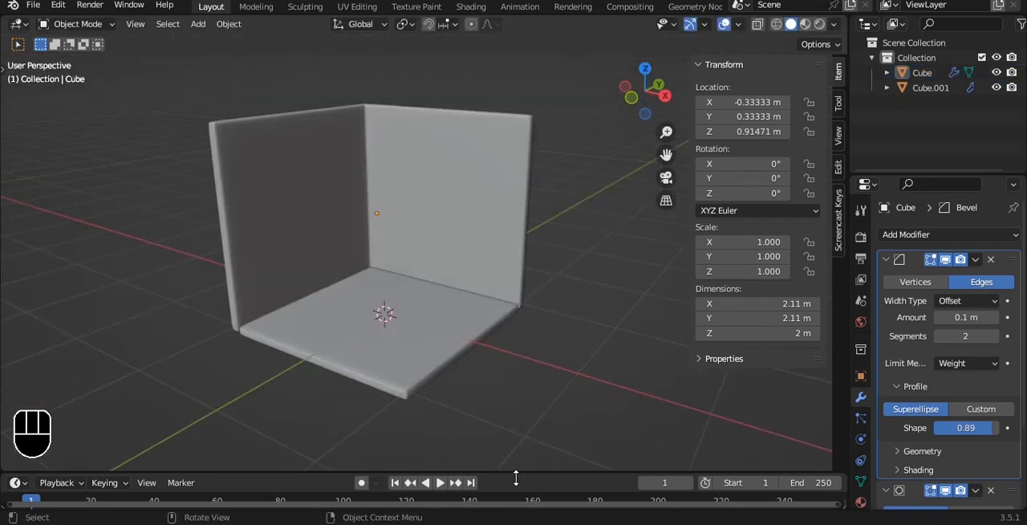
{"action": "key", "text": "ctrl+s"}
Step: Duplicate the floor's top face in place and separate the copy into its own object
{"action": "left_click_drag", "start_coordinate": [509, 275], "coordinate": [536, 289], "text": "alt"}
{"action": "left_click_drag", "start_coordinate": [536, 289], "coordinate": [506, 184], "text": "alt+shift"}
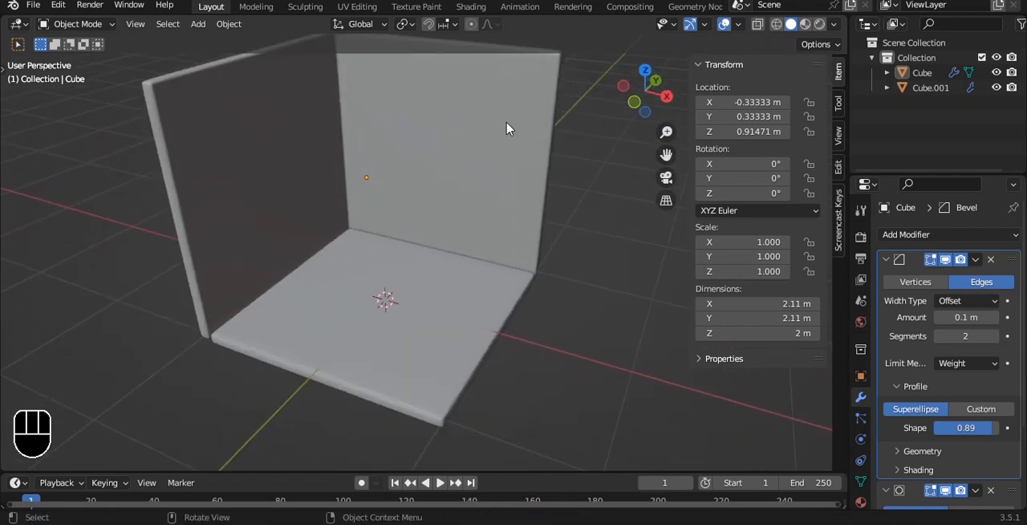
{"action": "key", "text": "shift+a"}
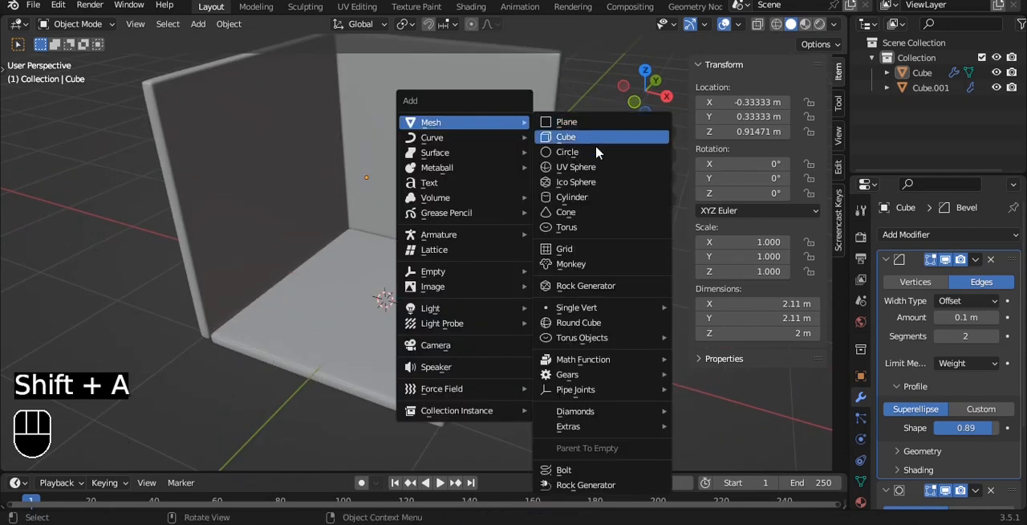
{"action": "left_click", "coordinate": [447, 257]}
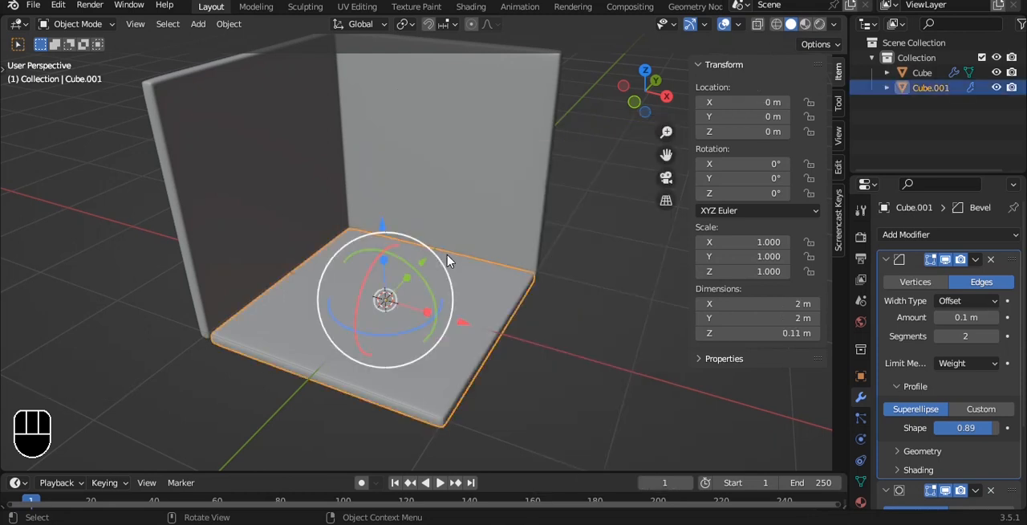
{"action": "key", "text": "Tab"}
{"action": "key", "text": "3"}
{"action": "scroll", "coordinate": [463, 289], "scroll_direction": "up", "scroll_amount": 3}
{"action": "key", "text": "shift+d"}
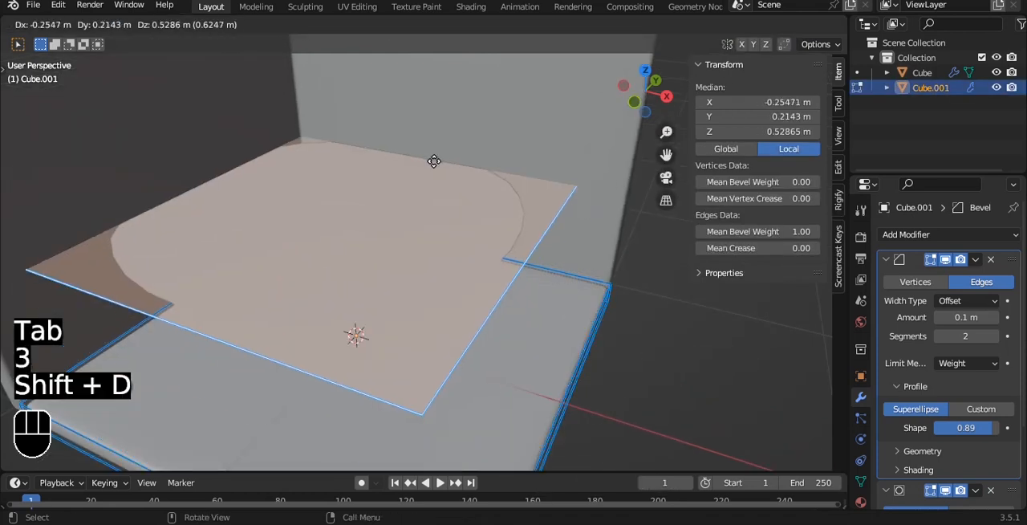
{"action": "right_click", "coordinate": [443, 176]}
{"action": "key", "text": "p"}
{"action": "left_click", "coordinate": [442, 172]}
{"action": "key", "text": "Tab"}
{"action": "left_click", "coordinate": [404, 307]}
{"action": "scroll", "coordinate": [500, 248], "scroll_direction": "down", "scroll_amount": 3}
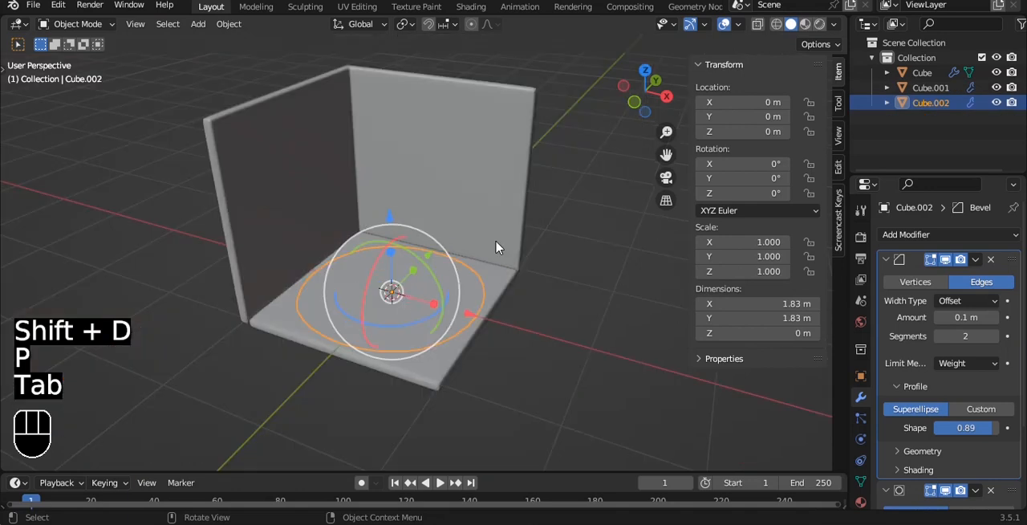
Step: Reset the separated face's origin and save the file
{"action": "key", "text": "q"}
{"action": "left_click", "coordinate": [498, 240]}
{"action": "key", "text": "ctrl+s"}
Step: Scale the separated face to about 0.618 along X and 0.797 along Y
{"action": "key", "text": "grave"}
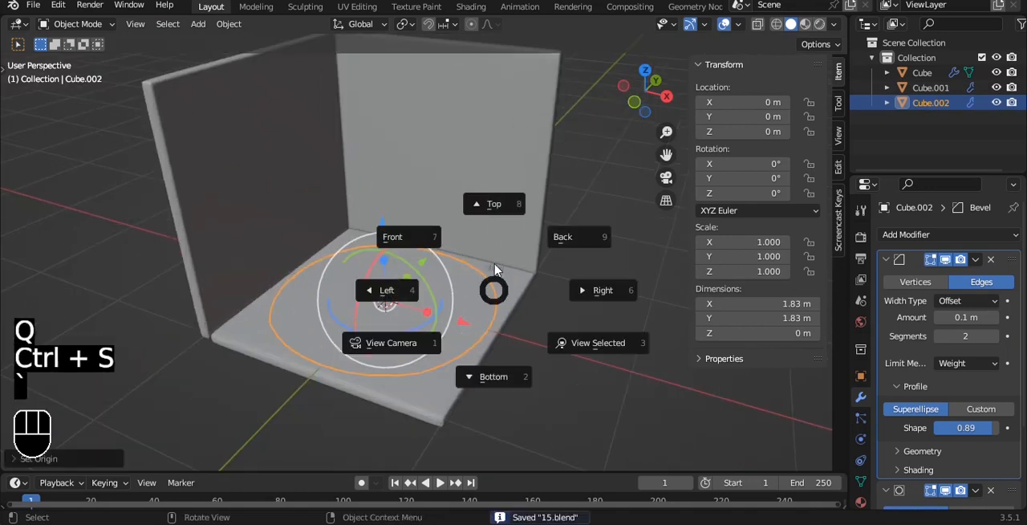
{"action": "left_click", "coordinate": [489, 218]}
{"action": "scroll", "coordinate": [554, 261], "scroll_direction": "up", "scroll_amount": 2}
{"action": "key", "text": "s"}
{"action": "key", "text": "x"}
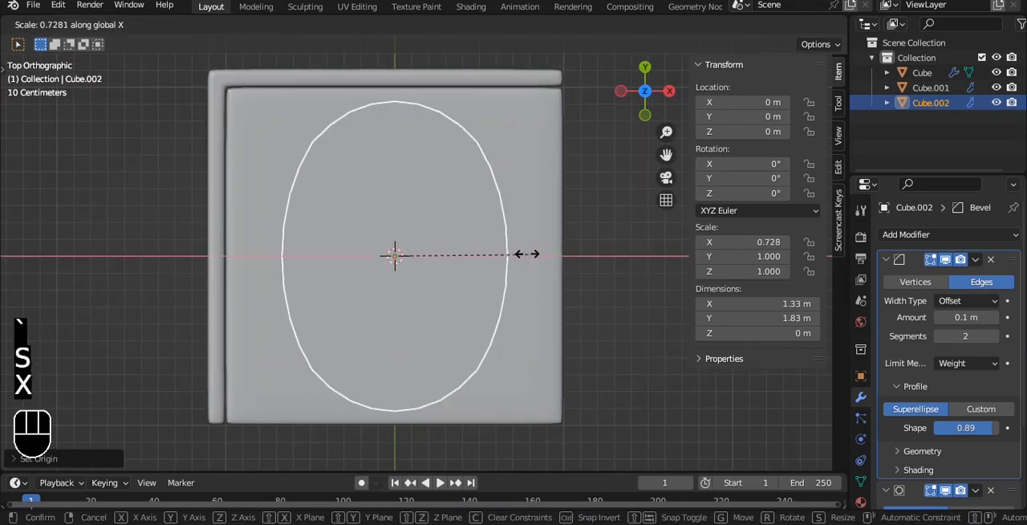
{"action": "left_click", "coordinate": [570, 264]}
{"action": "key", "text": "s"}
{"action": "key", "text": "z"}
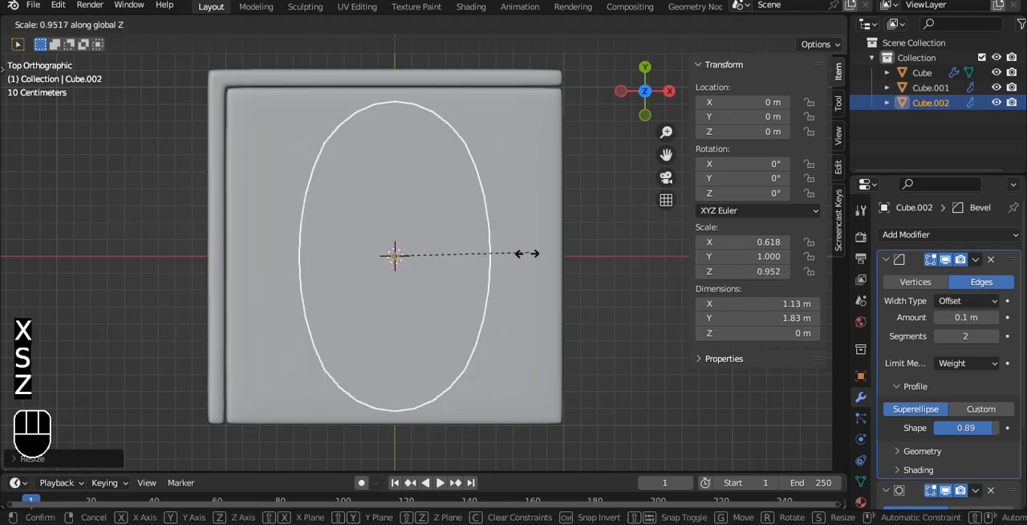
{"action": "key", "text": "y"}
Step: Move the face to about X 0.093 m, Y 0.214 m and narrow its X scale to about 0.482
{"action": "key", "text": "g"}
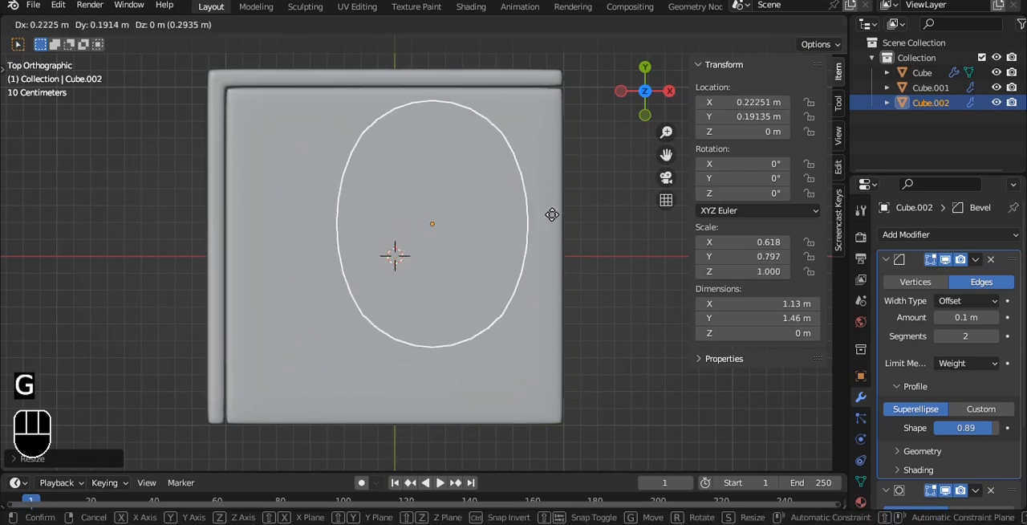
{"action": "left_click", "coordinate": [530, 212]}
{"action": "key", "text": "s"}
{"action": "key", "text": "x"}
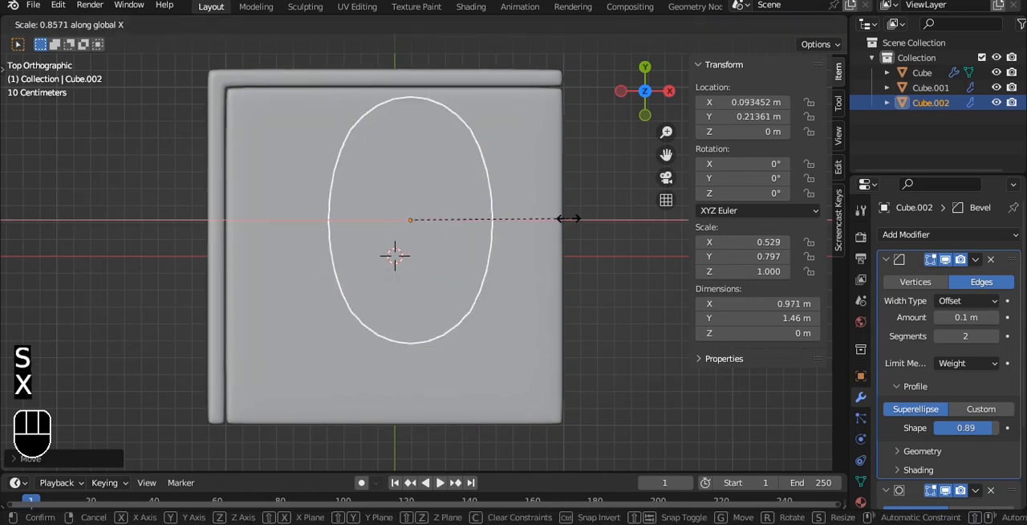
{"action": "left_click", "coordinate": [541, 219]}
Step: Extrude the whole face upward by about 0.36 m to form the bed block
{"action": "middle_click_drag", "start_coordinate": [540, 219], "coordinate": [556, 131]}
{"action": "key", "text": "Tab"}
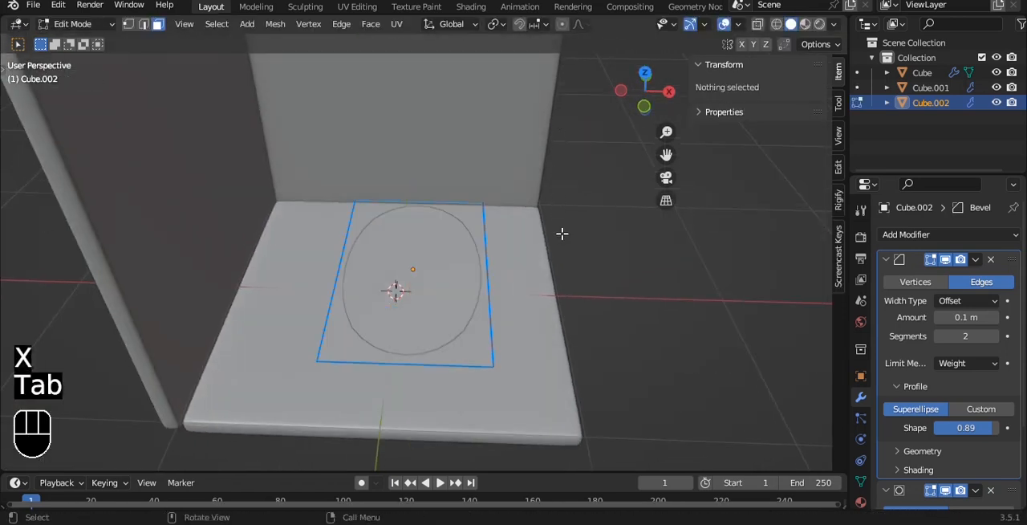
{"action": "key", "text": "grave"}
{"action": "key", "text": "a"}
{"action": "key", "text": "e"}
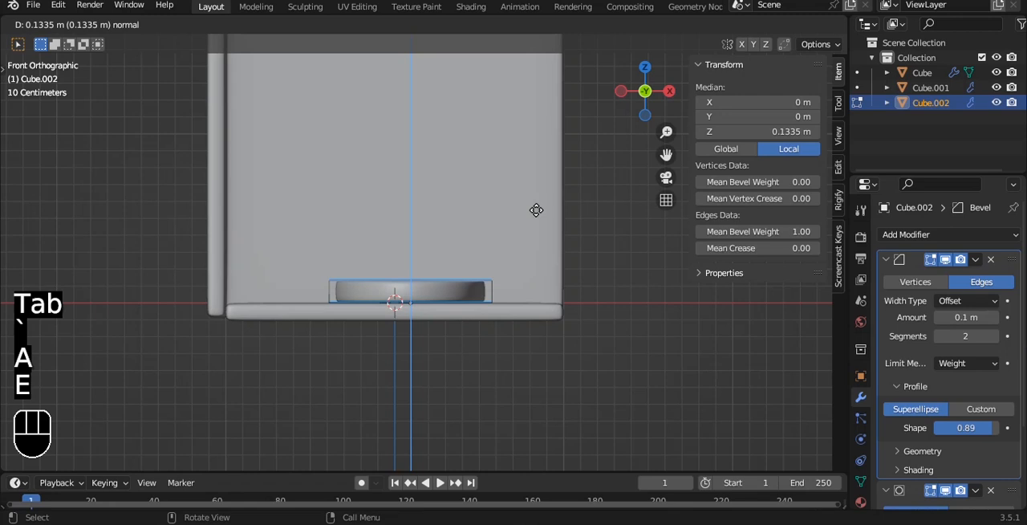
{"action": "left_click", "coordinate": [534, 172]}
Step: Set the mean bevel weight of all the bed block's edges to 1.00
{"action": "left_click_drag", "start_coordinate": [567, 223], "coordinate": [554, 255], "text": "alt"}
{"action": "key", "text": "a"}
{"action": "key", "text": "a"}
{"action": "scroll", "coordinate": [564, 273], "scroll_direction": "up", "scroll_amount": 3}
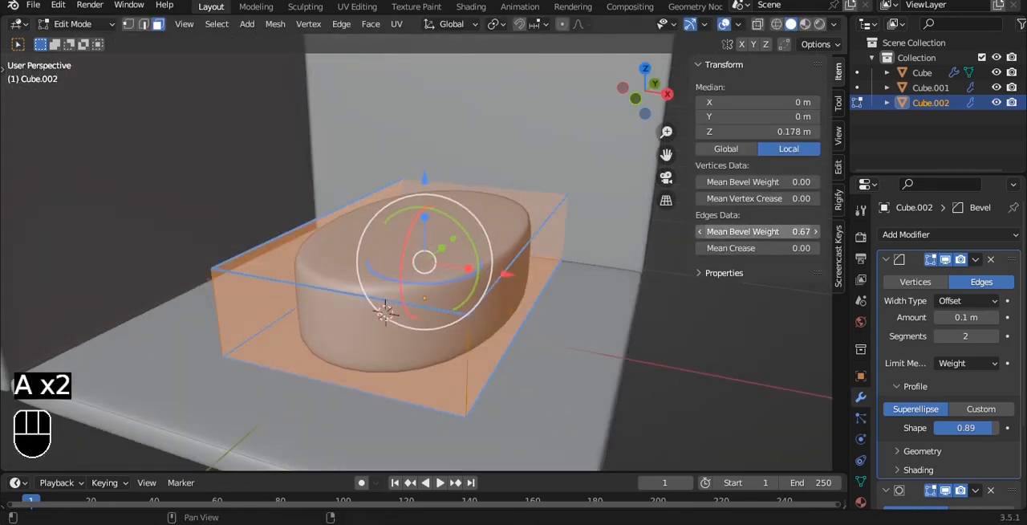
{"action": "left_click_drag", "start_coordinate": [759, 232], "coordinate": [790, 232]}
{"action": "scroll", "coordinate": [604, 280], "scroll_direction": "up", "scroll_amount": 1}
{"action": "left_click_drag", "start_coordinate": [603, 279], "coordinate": [573, 260], "text": "alt+shift"}
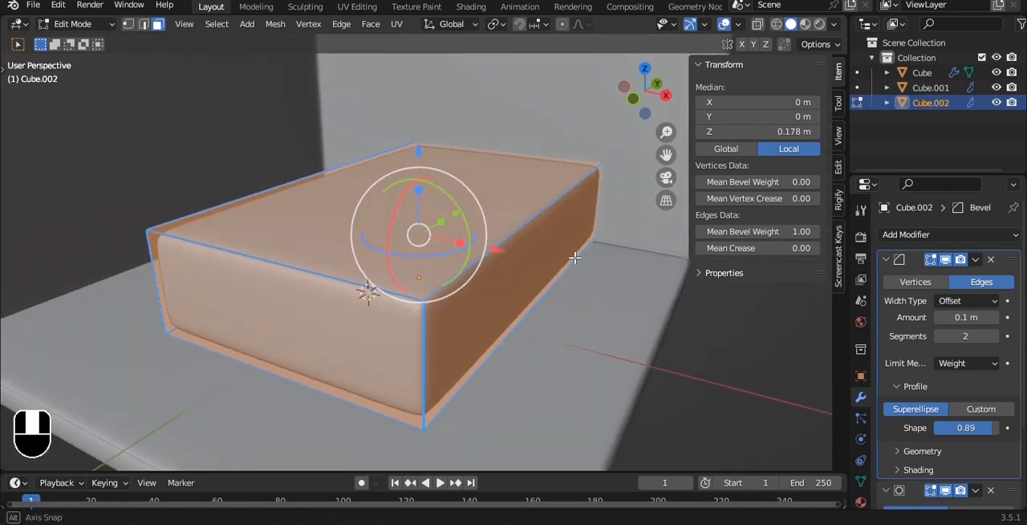
{"action": "scroll", "coordinate": [504, 316], "scroll_direction": "up", "scroll_amount": 1}
{"action": "key", "text": "Tab"}
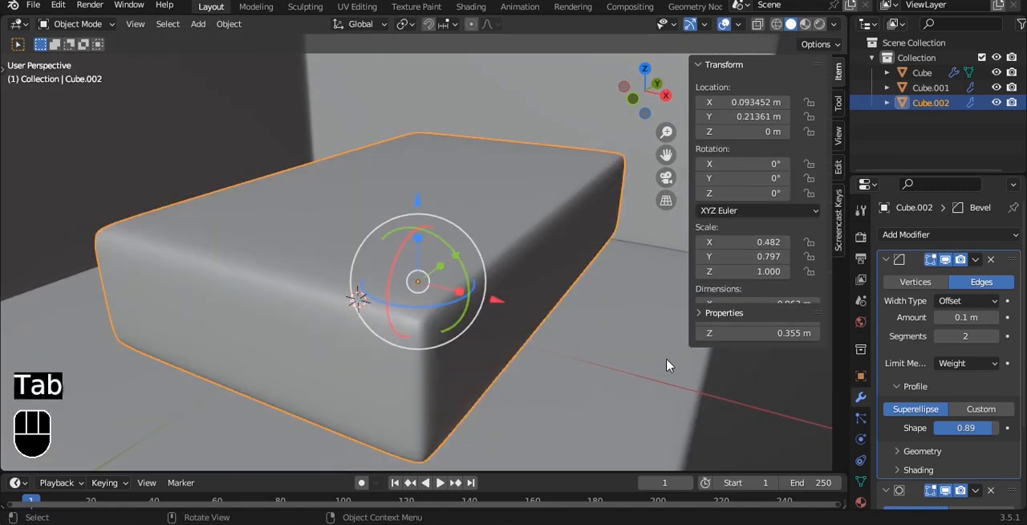
Step: Shade the bed block smooth and check its rounded corners up close
{"action": "right_click", "coordinate": [567, 239]}
{"action": "left_click", "coordinate": [567, 240]}
{"action": "scroll", "coordinate": [566, 273], "scroll_direction": "up", "scroll_amount": 2}
{"action": "left_click_drag", "start_coordinate": [567, 273], "coordinate": [553, 235], "text": "alt"}
{"action": "scroll", "coordinate": [568, 252], "scroll_direction": "down", "scroll_amount": 6}
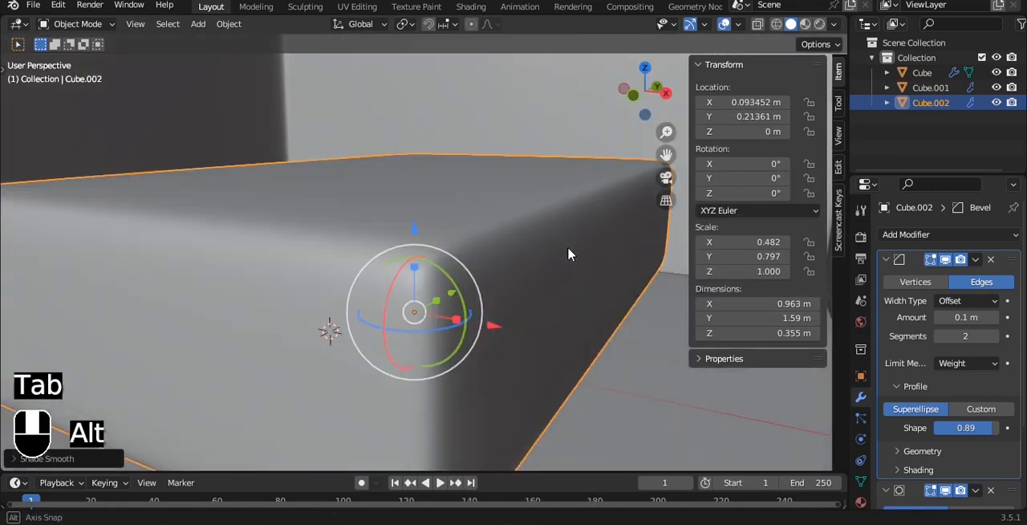
Step: Centre the bed block's origin on the block and settle it onto the floor at about Z 0.167 m
{"action": "key", "text": "grave"}
{"action": "left_click", "coordinate": [544, 225]}
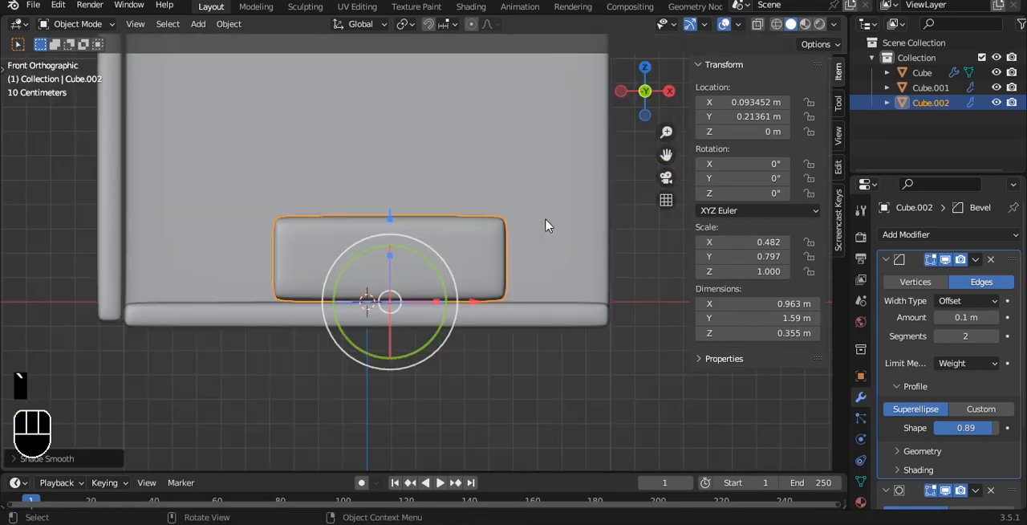
{"action": "scroll", "coordinate": [530, 264], "scroll_direction": "up", "scroll_amount": 3}
{"action": "key", "text": "q"}
{"action": "left_click", "coordinate": [390, 235]}
{"action": "left_click_drag", "start_coordinate": [365, 194], "coordinate": [366, 191]}
{"action": "left_click", "coordinate": [454, 427]}
Step: Shrink the bed block's scale to about 0.409 along X and 0.646 along Y
{"action": "middle_click_drag", "start_coordinate": [451, 285], "coordinate": [472, 138]}
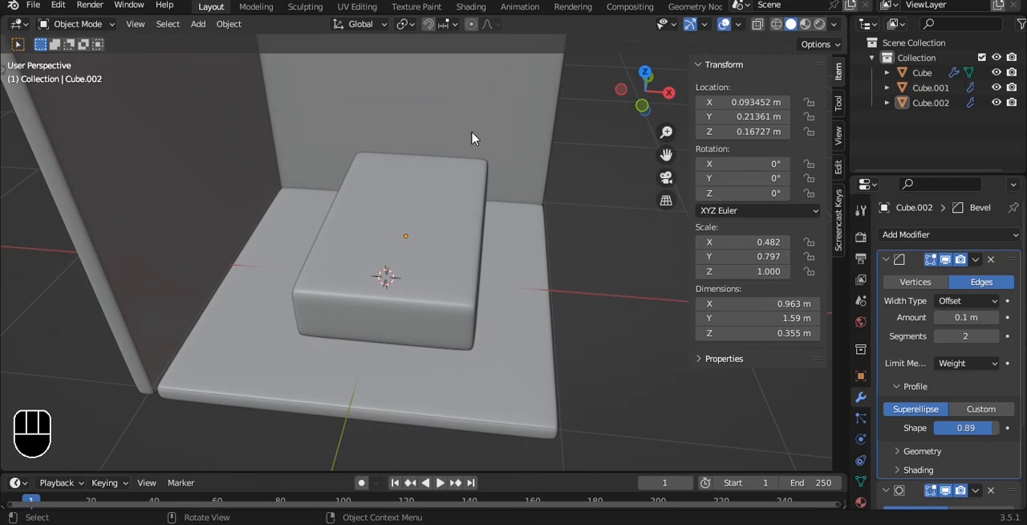
{"action": "left_click", "coordinate": [426, 235]}
{"action": "key", "text": "grave"}
{"action": "key", "text": "s"}
{"action": "key", "text": "x"}
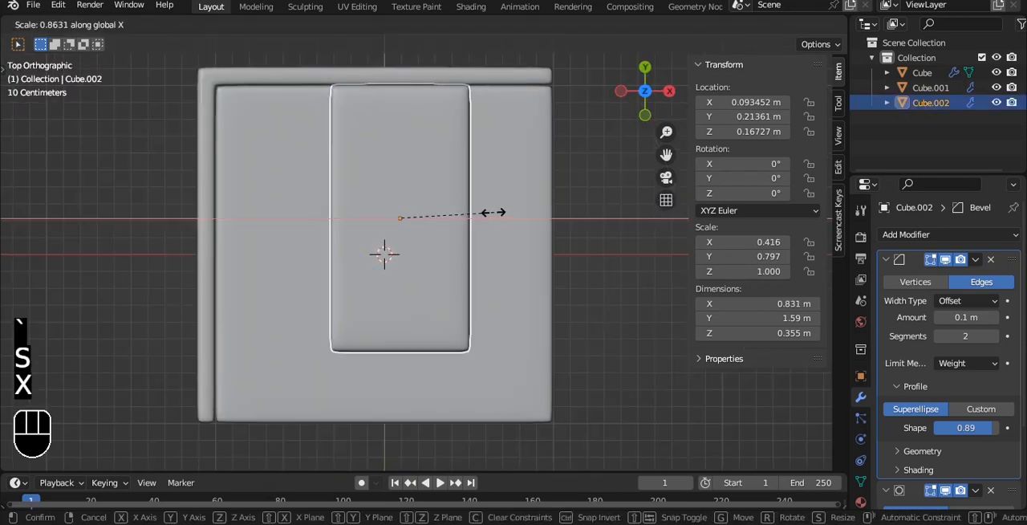
{"action": "left_click", "coordinate": [491, 214]}
{"action": "key", "text": "s"}
{"action": "key", "text": "y"}
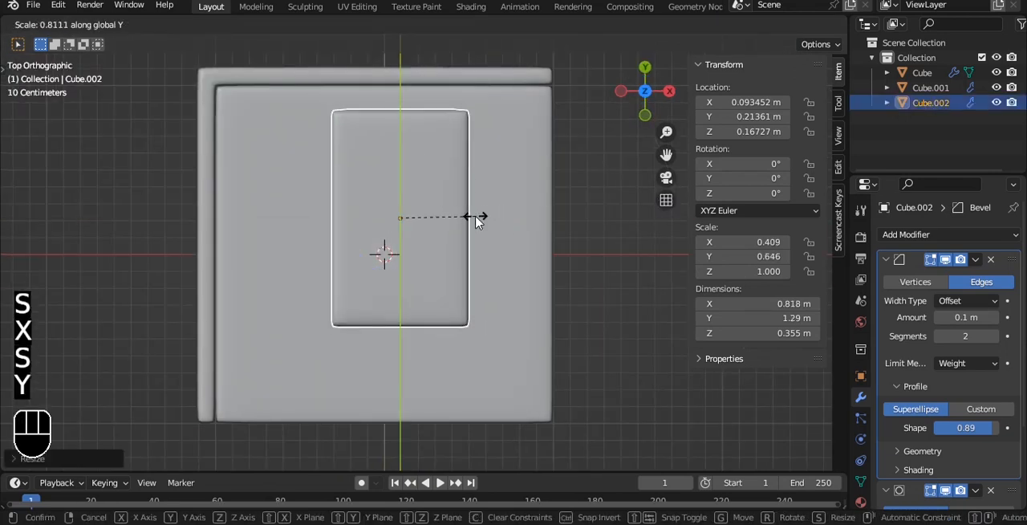
{"action": "left_click", "coordinate": [475, 216]}
Step: Move the bed block along Y to about 0.16 m
{"action": "key", "text": "g"}
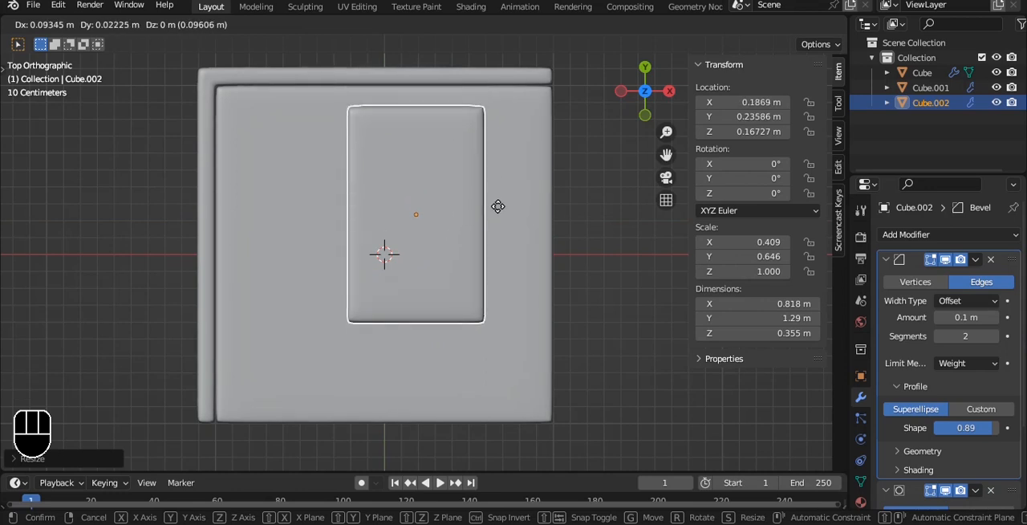
{"action": "key", "text": "y"}
{"action": "left_click", "coordinate": [499, 215], "text": "shift"}
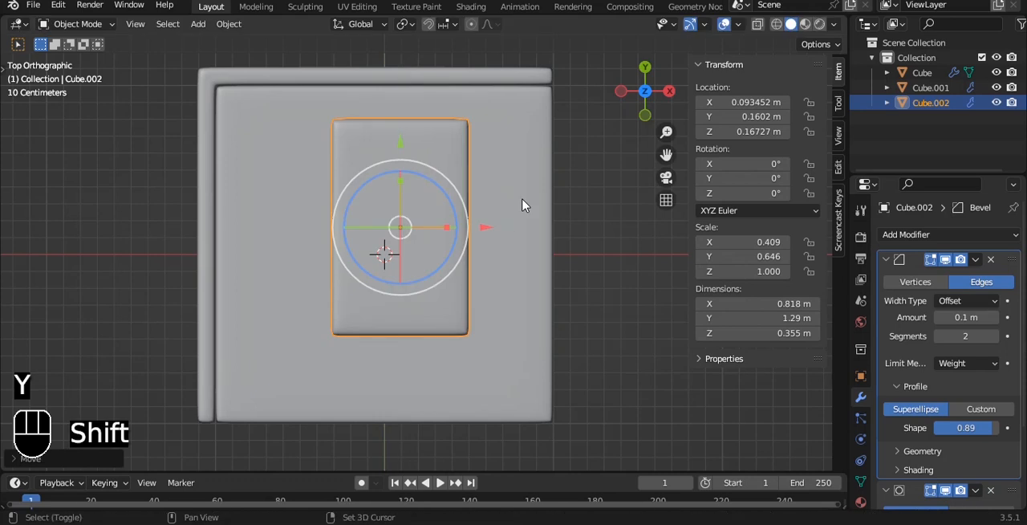
Step: Duplicate the bed block and rotate the copy 90° about X to start a headboard
{"action": "key", "text": "shift+d"}
{"action": "type", "text": "rx90"}
{"action": "left_click", "coordinate": [523, 204]}
Step: Move the upright copy to the bed's back end, at about Y 0.823 m and Z 0.612 m
{"action": "key", "text": "grave"}
{"action": "left_click", "coordinate": [575, 201]}
{"action": "middle_click_drag", "start_coordinate": [551, 200], "coordinate": [510, 199], "text": "shift"}
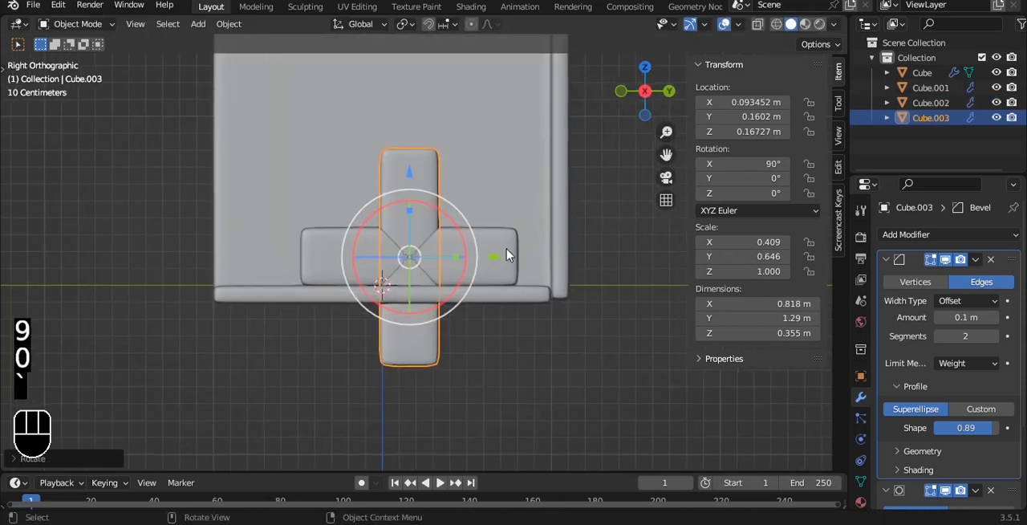
{"action": "key", "text": "g"}
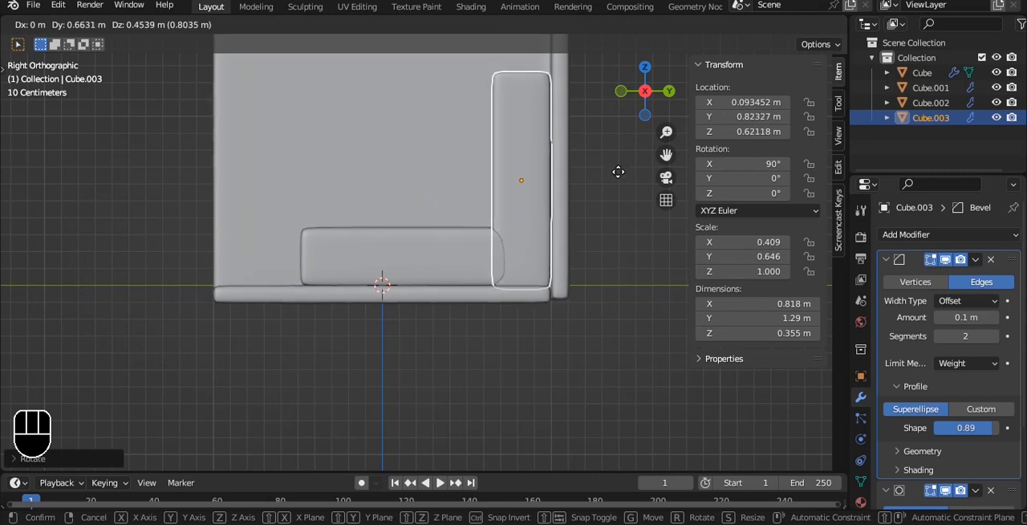
{"action": "key", "text": "z"}
{"action": "left_click", "coordinate": [475, 258]}
{"action": "key", "text": "g"}
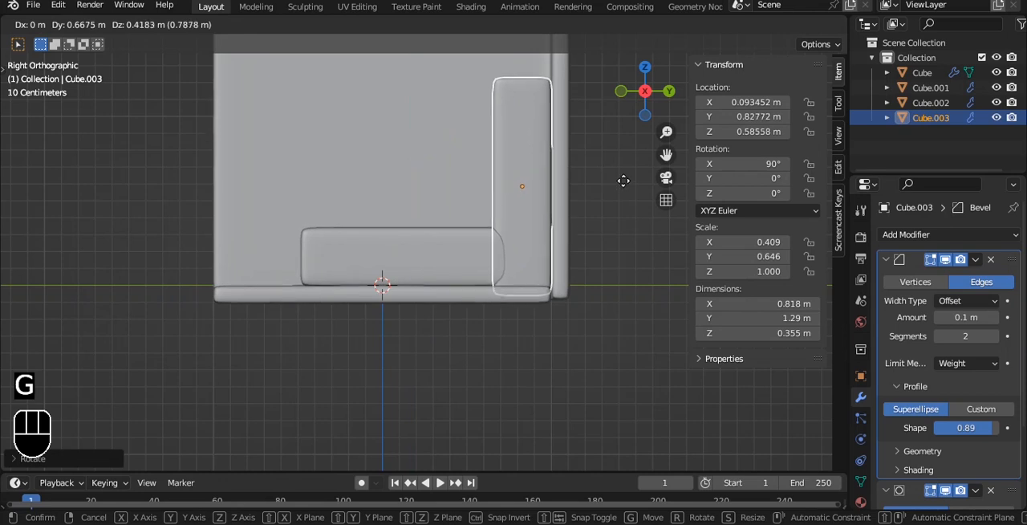
{"action": "left_click", "coordinate": [623, 178]}
{"action": "left_click", "coordinate": [610, 199]}
Step: Thin the headboard along global Y to about 0.2 m
{"action": "left_click_drag", "start_coordinate": [521, 183], "coordinate": [624, 251], "text": "alt"}
{"action": "left_click_drag", "start_coordinate": [547, 192], "coordinate": [474, 185], "text": "alt+shift"}
{"action": "left_click", "coordinate": [488, 178]}
{"action": "scroll", "coordinate": [545, 159], "scroll_direction": "up", "scroll_amount": 1}
{"action": "left_click_drag", "start_coordinate": [557, 157], "coordinate": [526, 152], "text": "alt"}
{"action": "key", "text": "s"}
{"action": "key", "text": "y"}
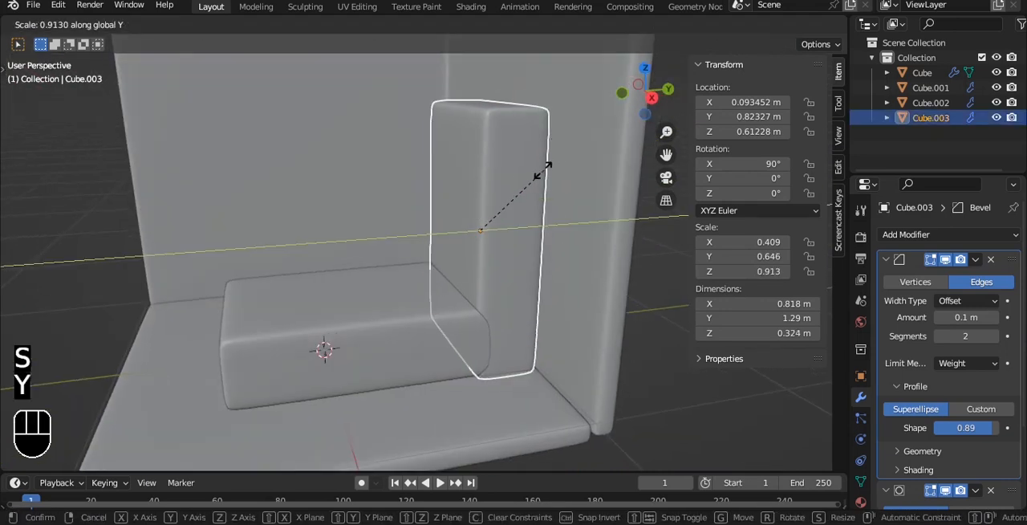
{"action": "left_click", "coordinate": [514, 190]}
Step: Move the bed block and headboard together along Y until the headboard meets the back wall, with the block at about Y 0.231 m
{"action": "key", "text": "grave"}
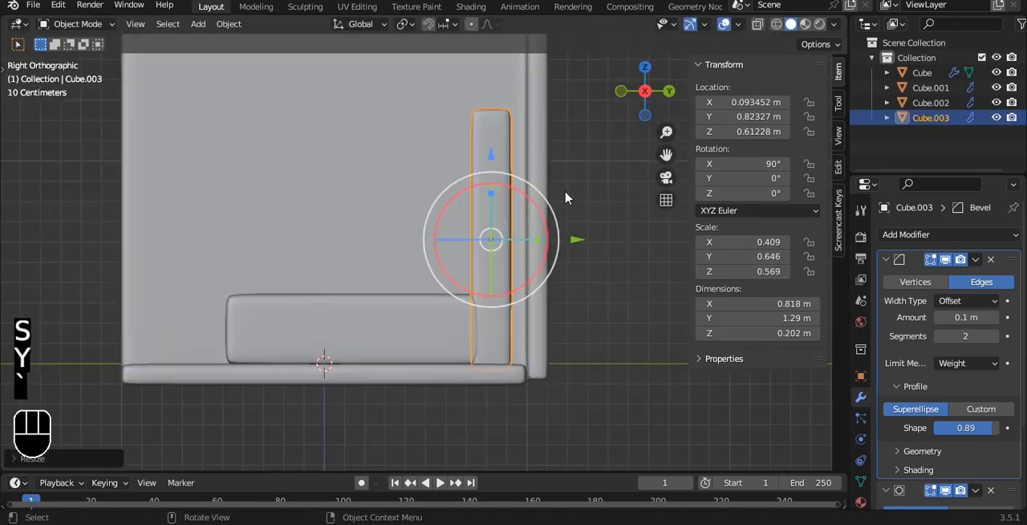
{"action": "left_click", "coordinate": [427, 306], "text": "shift"}
{"action": "key", "text": "g"}
{"action": "key", "text": "y"}
{"action": "left_click", "coordinate": [557, 289]}
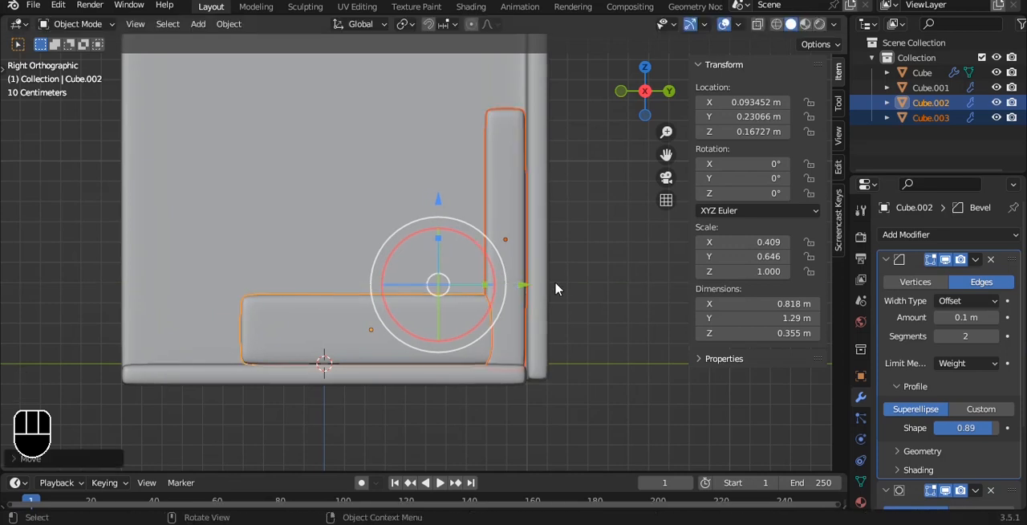
{"action": "left_click", "coordinate": [566, 273]}
Step: Shorten the headboard by lowering its top vertices along Z
{"action": "left_click", "coordinate": [509, 186]}
{"action": "left_click_drag", "start_coordinate": [509, 172], "coordinate": [485, 202], "text": "alt+shift"}
{"action": "scroll", "coordinate": [485, 202], "scroll_direction": "up", "scroll_amount": 1}
{"action": "key", "text": "Tab"}
{"action": "key", "text": "alt+z"}
{"action": "key", "text": "1"}
{"action": "left_click_drag", "start_coordinate": [410, 94], "coordinate": [571, 185]}
{"action": "left_click_drag", "start_coordinate": [493, 74], "coordinate": [475, 178], "text": "alt+shift"}
{"action": "key", "text": "g"}
{"action": "key", "text": "z"}
{"action": "left_click", "coordinate": [478, 308]}
Step: Add a vertical loop cut through the headboard's centre and raise its top vertices into a peak
{"action": "left_click_drag", "start_coordinate": [441, 295], "coordinate": [466, 278], "text": "alt"}
{"action": "key", "text": "alt+z"}
{"action": "key", "text": "ctrl+r"}
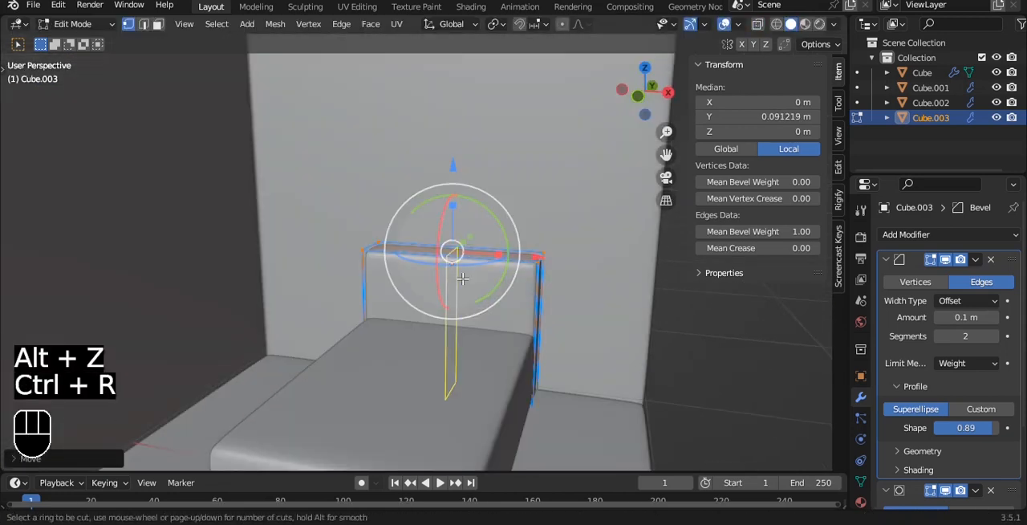
{"action": "left_click", "coordinate": [463, 278]}
{"action": "left_click", "coordinate": [463, 278]}
{"action": "key", "text": "alt+z"}
{"action": "left_click_drag", "start_coordinate": [464, 174], "coordinate": [461, 97]}
{"action": "key", "text": "alt+z"}
Step: Add one more vertical loop cut on each side of the headboard's centre
{"action": "scroll", "coordinate": [500, 156], "scroll_direction": "up", "scroll_amount": 3}
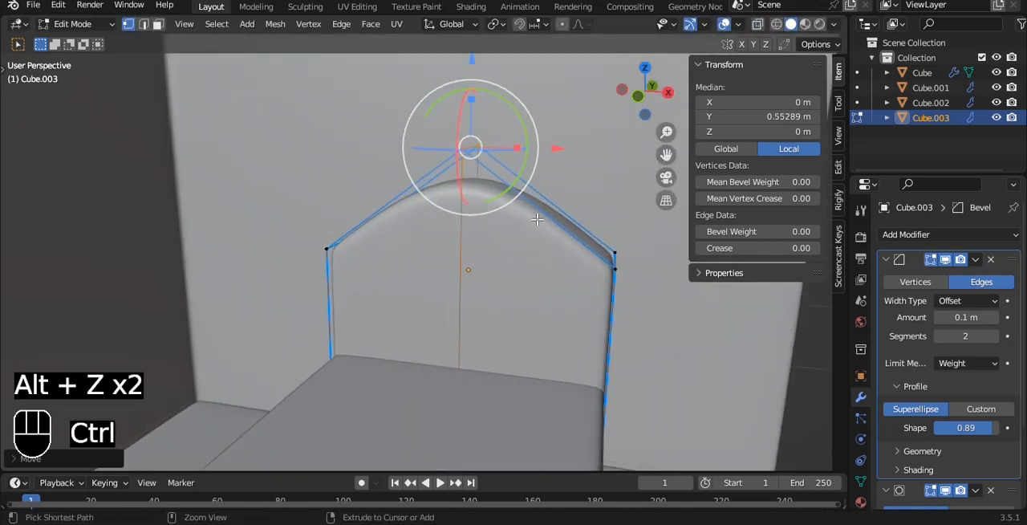
{"action": "key", "text": "ctrl+r"}
{"action": "left_click", "coordinate": [541, 214]}
{"action": "left_click", "coordinate": [541, 213]}
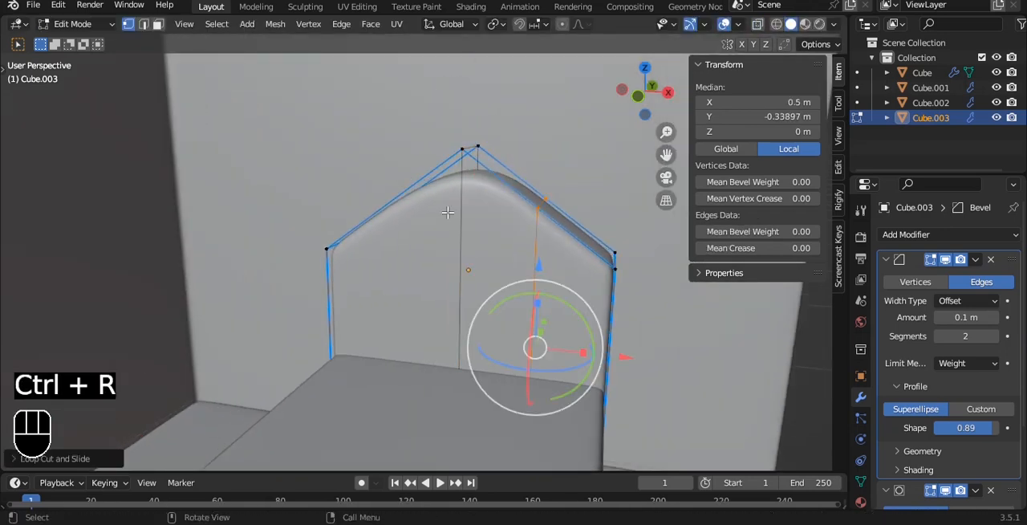
{"action": "key", "text": "ctrl+r"}
{"action": "left_click", "coordinate": [455, 172]}
{"action": "left_click", "coordinate": [454, 171]}
Step: Lower the top vertices of both side loops to give the headboard a central hump with flatter shoulders
{"action": "left_click_drag", "start_coordinate": [469, 164], "coordinate": [525, 179], "text": "alt"}
{"action": "key", "text": "grave"}
{"action": "left_click", "coordinate": [449, 147]}
{"action": "key", "text": "alt+z"}
{"action": "left_click_drag", "start_coordinate": [323, 177], "coordinate": [390, 262]}
{"action": "left_click_drag", "start_coordinate": [493, 163], "coordinate": [549, 250], "text": "shift"}
{"action": "left_click_drag", "start_coordinate": [440, 143], "coordinate": [344, 240]}
{"action": "key", "text": "Tab"}
{"action": "key", "text": "alt+z"}
{"action": "left_click_drag", "start_coordinate": [485, 283], "coordinate": [591, 277], "text": "alt"}
{"action": "left_click", "coordinate": [652, 329]}
{"action": "left_click_drag", "start_coordinate": [653, 329], "coordinate": [499, 226], "text": "alt"}
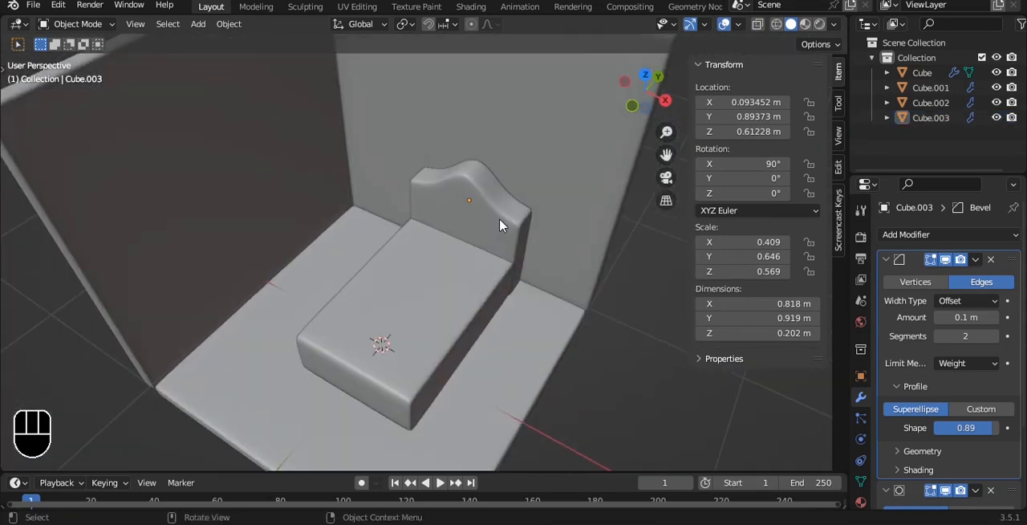
Step: Try a bevel profile shape of 0.38 on the bed block and undo the change
{"action": "left_click_drag", "start_coordinate": [461, 300], "coordinate": [440, 282], "text": "alt+shift"}
{"action": "left_click", "coordinate": [474, 308]}
{"action": "scroll", "coordinate": [441, 281], "scroll_direction": "up", "scroll_amount": 3}
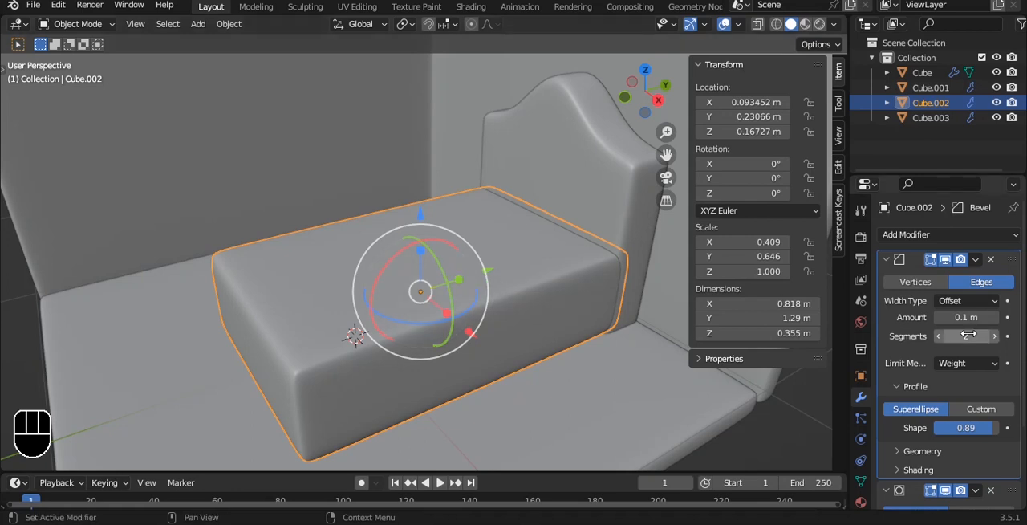
{"action": "left_click_drag", "start_coordinate": [975, 428], "coordinate": [956, 428]}
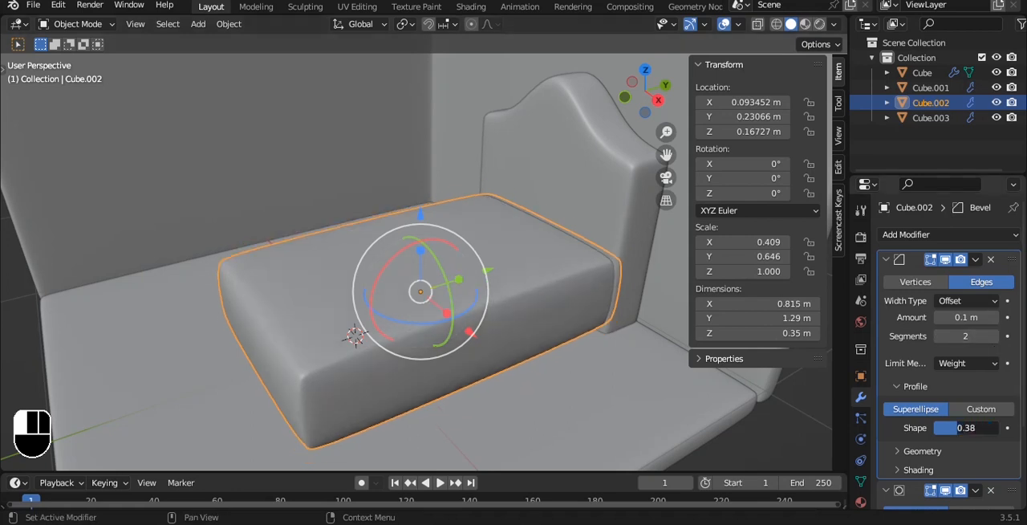
{"action": "key", "text": "ctrl+z"}
{"action": "middle_click_drag", "start_coordinate": [536, 307], "coordinate": [517, 271], "text": "shift"}
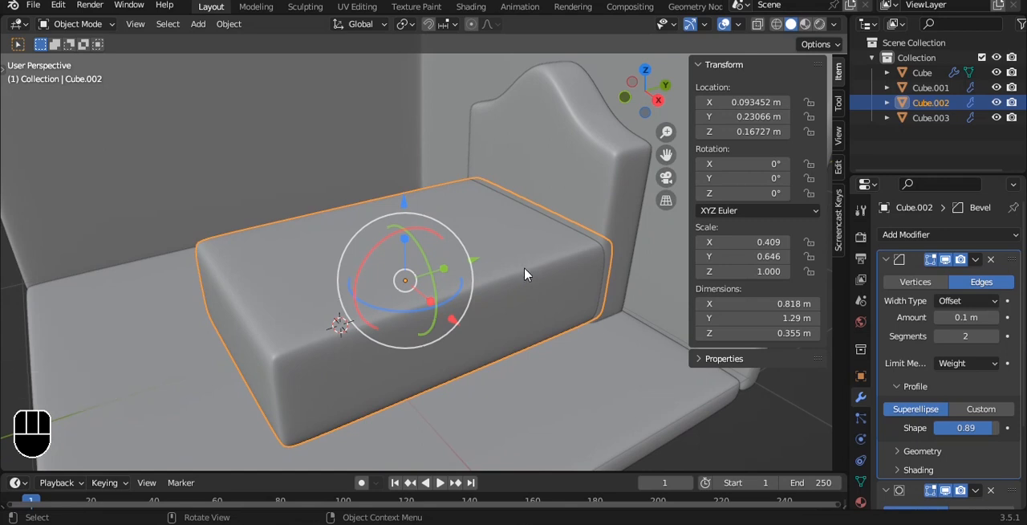
Step: Add two crosswise loop cuts to the bed block, at local Y of about 0.27 m and -0.20 m
{"action": "key", "text": "Tab"}
{"action": "key", "text": "ctrl+r"}
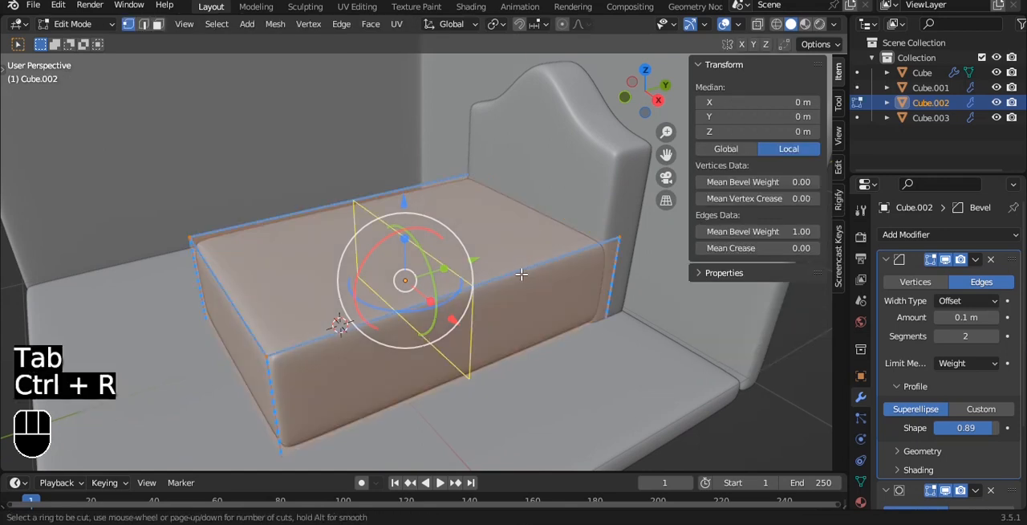
{"action": "left_click", "coordinate": [522, 274]}
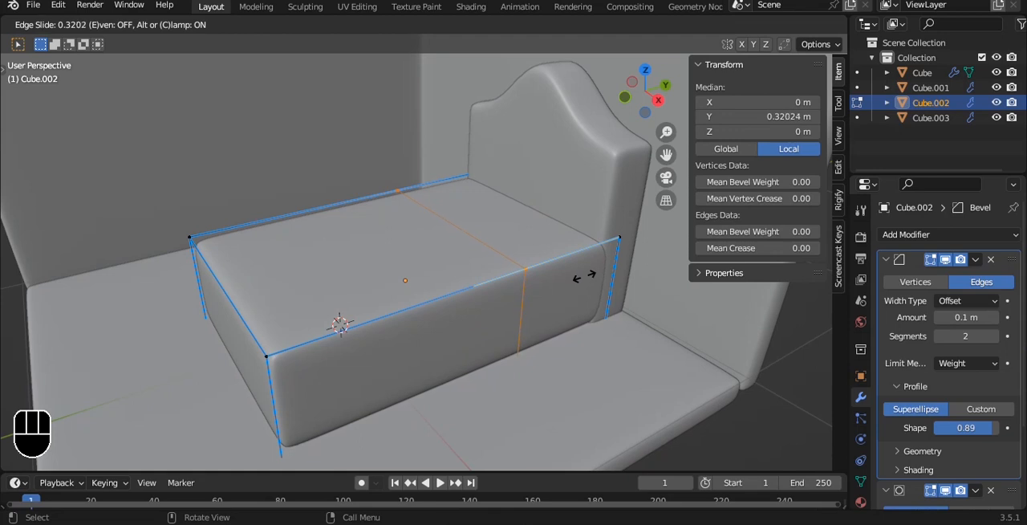
{"action": "left_click", "coordinate": [576, 276]}
{"action": "key", "text": "ctrl+r"}
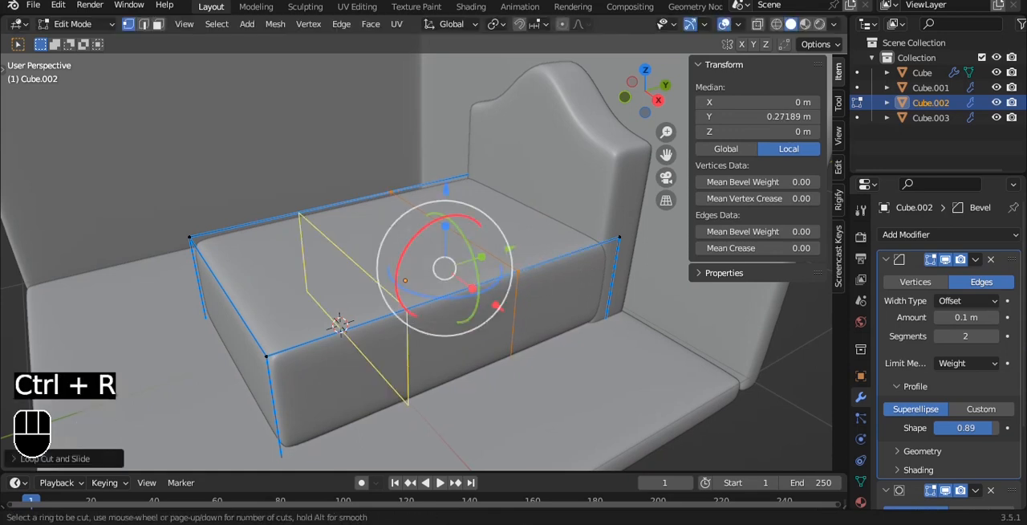
{"action": "left_click", "coordinate": [414, 314]}
{"action": "left_click", "coordinate": [449, 315]}
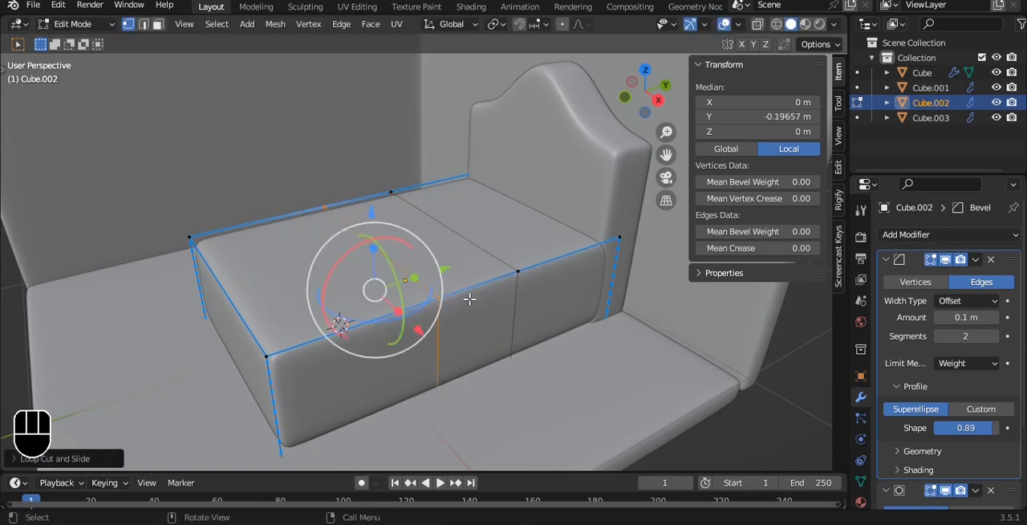
Step: Duplicate the top, side and foot faces of the bed block's two foot-side segments in place and separate them into a blanket object
{"action": "key", "text": "3"}
{"action": "left_click", "coordinate": [479, 325]}
{"action": "left_click", "coordinate": [377, 362], "text": "shift"}
{"action": "left_click_drag", "start_coordinate": [345, 358], "coordinate": [434, 345], "text": "alt"}
{"action": "left_click", "coordinate": [417, 382], "text": "shift"}
{"action": "left_click", "coordinate": [355, 387], "text": "shift"}
{"action": "left_click", "coordinate": [281, 326], "text": "shift"}
{"action": "left_click", "coordinate": [347, 268], "text": "shift"}
{"action": "left_click", "coordinate": [411, 334], "text": "shift"}
{"action": "left_click_drag", "start_coordinate": [560, 228], "coordinate": [396, 240], "text": "alt"}
{"action": "key", "text": "shift+d"}
{"action": "right_click", "coordinate": [459, 161]}
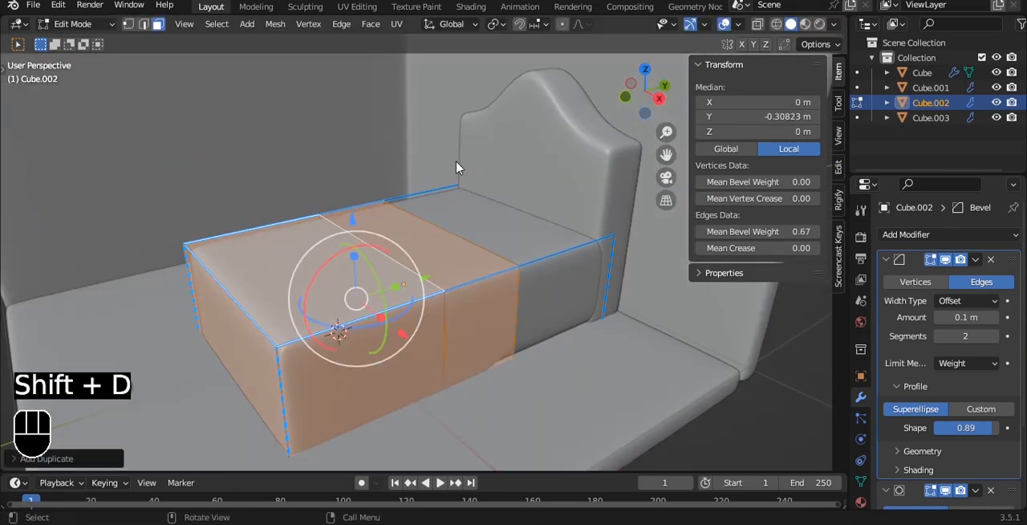
{"action": "key", "text": "p"}
{"action": "left_click", "coordinate": [455, 165]}
{"action": "key", "text": "Tab"}
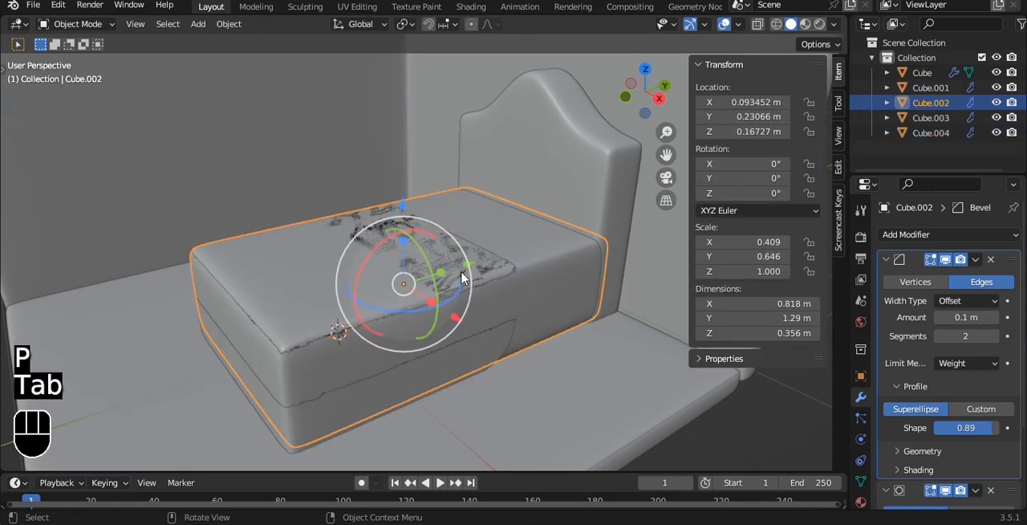
Step: Remove the Bevel modifier from the separated blanket piece and save the file
{"action": "left_click", "coordinate": [482, 291]}
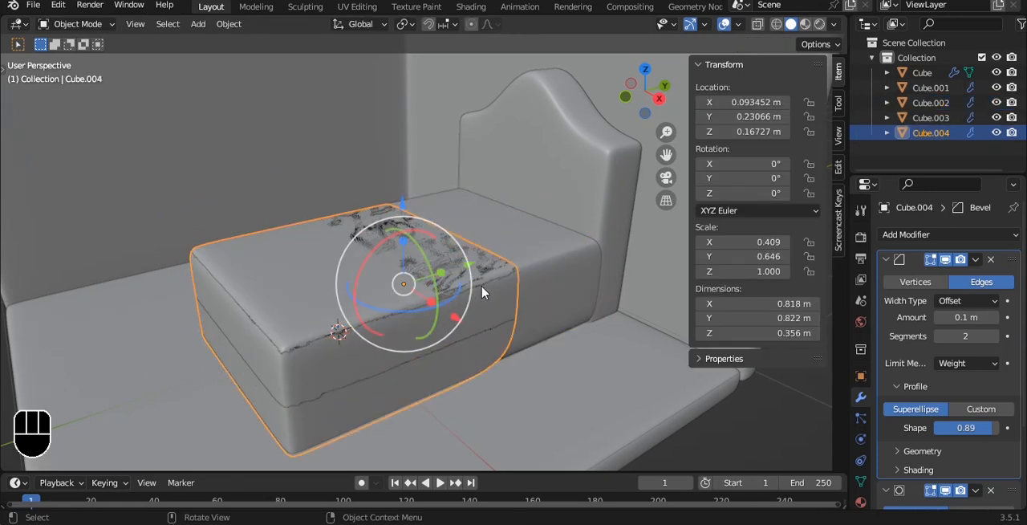
{"action": "left_click", "coordinate": [992, 260]}
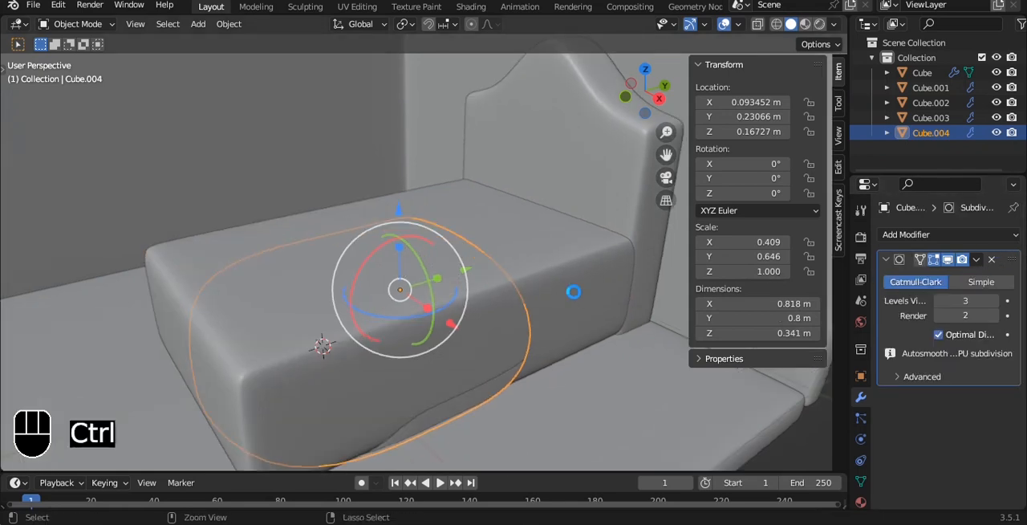
{"action": "key", "text": "ctrl+s"}
Step: Try adding a loop cut across the foot half of the blanket and undo it
{"action": "scroll", "coordinate": [576, 298], "scroll_direction": "down", "scroll_amount": 3}
{"action": "left_click_drag", "start_coordinate": [571, 294], "coordinate": [492, 262], "text": "alt"}
{"action": "key", "text": "s"}
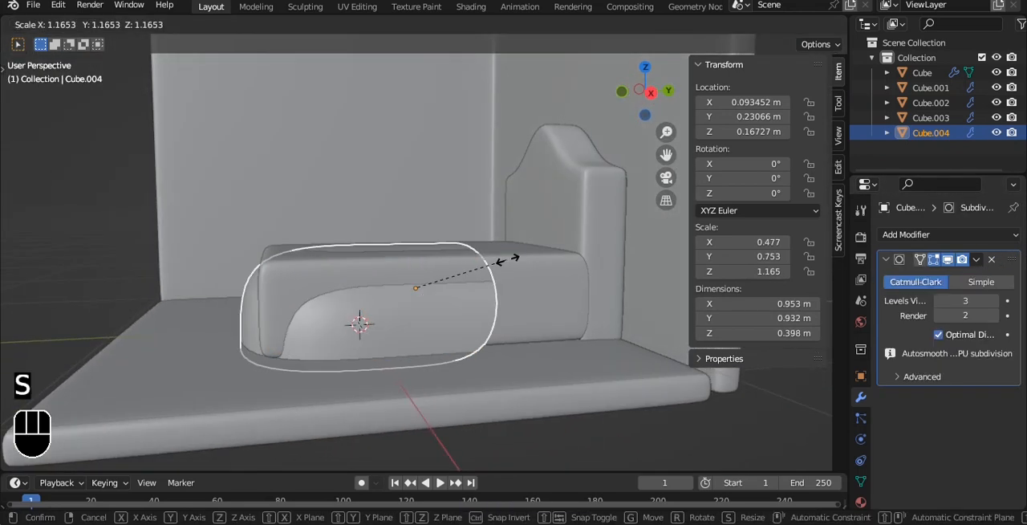
{"action": "right_click", "coordinate": [513, 258]}
{"action": "key", "text": "grave"}
{"action": "left_click", "coordinate": [515, 188]}
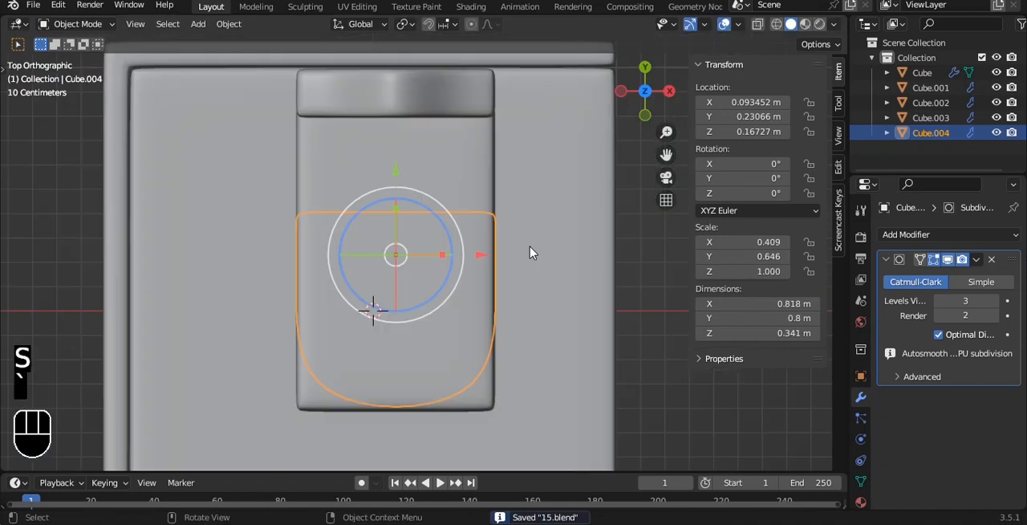
{"action": "left_click_drag", "start_coordinate": [536, 301], "coordinate": [541, 268], "text": "alt+shift"}
{"action": "key", "text": "Tab"}
{"action": "key", "text": "alt+z"}
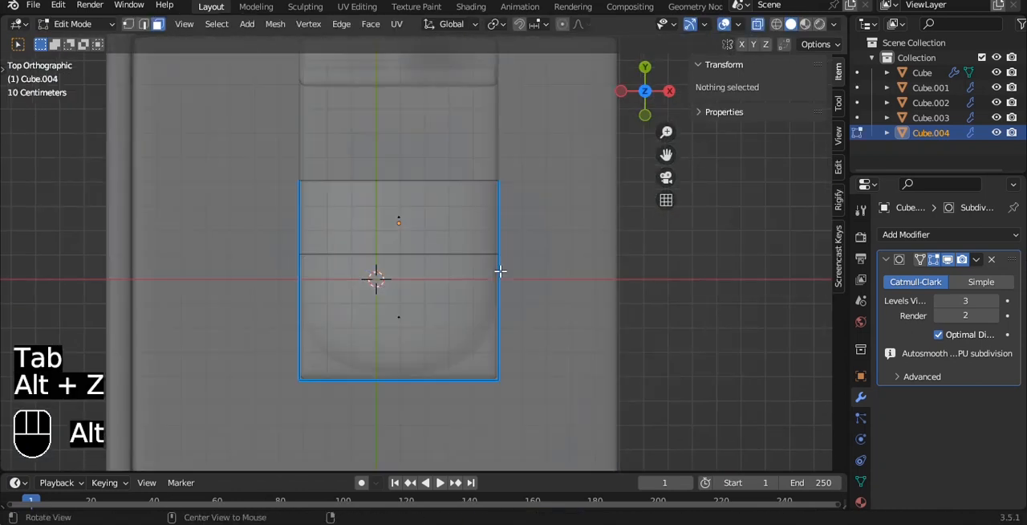
{"action": "key", "text": "ctrl+r"}
{"action": "left_click", "coordinate": [500, 277]}
{"action": "left_click", "coordinate": [503, 311]}
{"action": "key", "text": "alt+z"}
{"action": "middle_click_drag", "start_coordinate": [505, 282], "coordinate": [466, 223]}
{"action": "key", "text": "ctrl+z"}
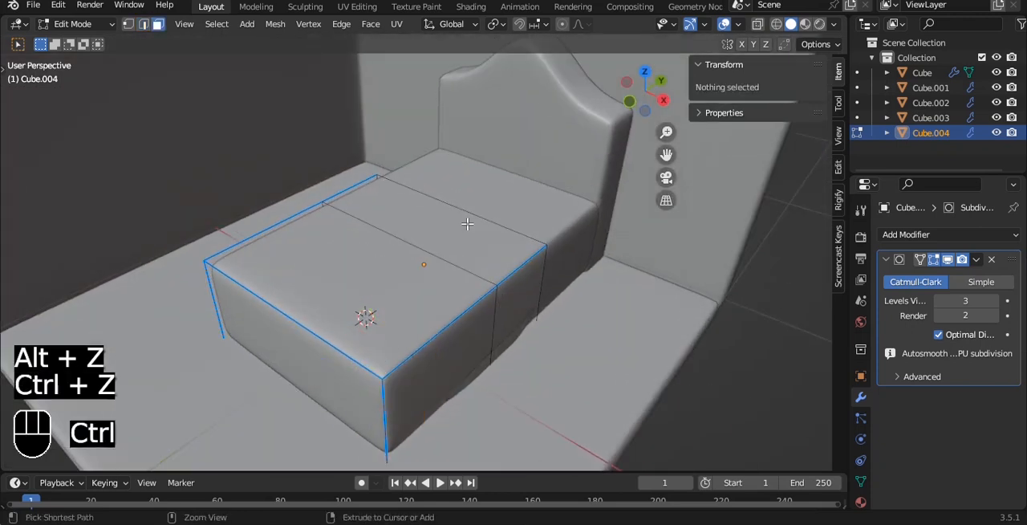
{"action": "key", "text": "Tab"}
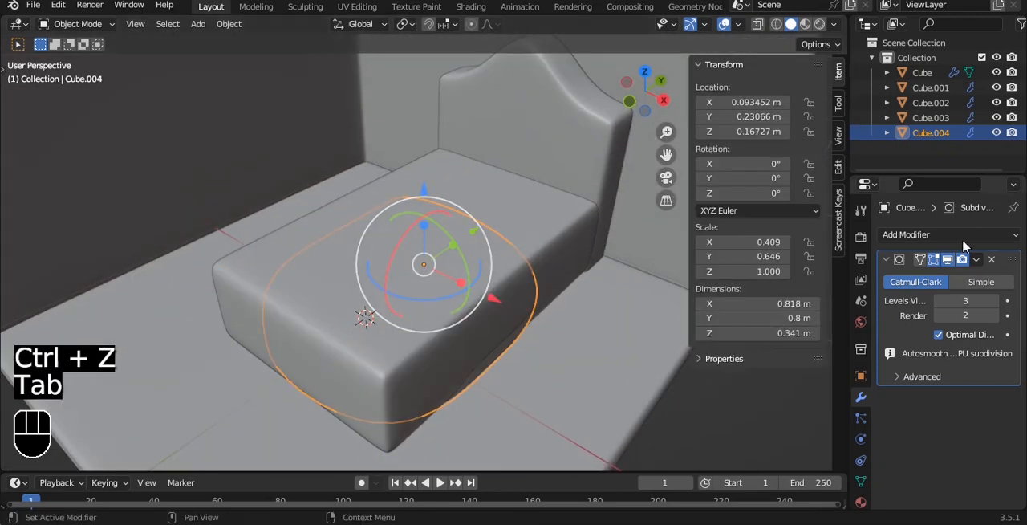
Step: Add a Solidify modifier to the blanket
{"action": "left_click", "coordinate": [964, 236]}
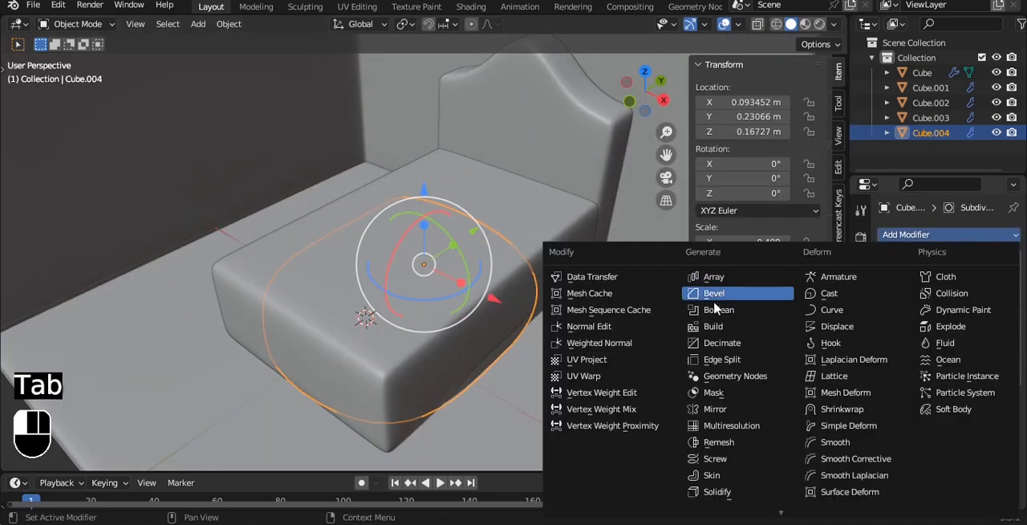
{"action": "left_click", "coordinate": [716, 491]}
{"action": "left_click_drag", "start_coordinate": [533, 296], "coordinate": [529, 291], "text": "alt"}
{"action": "left_click_drag", "start_coordinate": [564, 317], "coordinate": [535, 296], "text": "alt"}
{"action": "key", "text": "ctrl+z"}
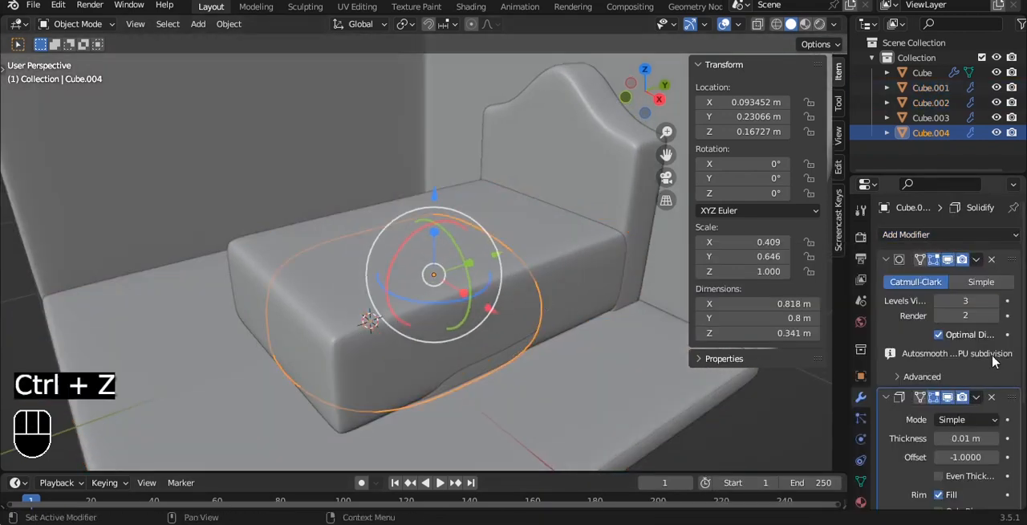
Step: Move the blanket's Subdivision modifier below Solidify and set the Solidify thickness to -0.04 m
{"action": "left_click", "coordinate": [977, 260]}
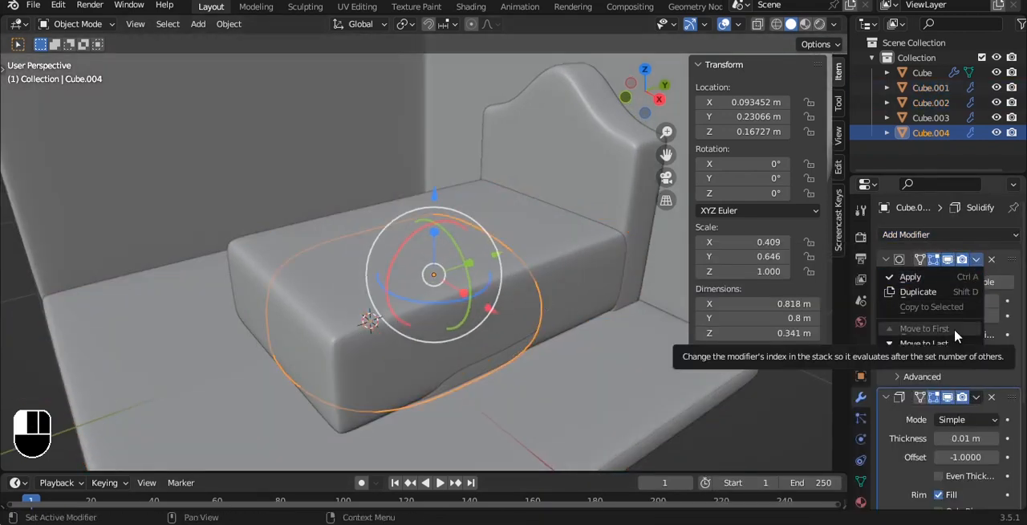
{"action": "left_click", "coordinate": [955, 329]}
{"action": "left_click_drag", "start_coordinate": [966, 301], "coordinate": [947, 301]}
Step: Raise the blanket to a Z location of about 0.199 m in the right side view
{"action": "key", "text": "grave"}
{"action": "left_click", "coordinate": [564, 312]}
{"action": "scroll", "coordinate": [459, 256], "scroll_direction": "up", "scroll_amount": 1}
{"action": "left_click_drag", "start_coordinate": [467, 228], "coordinate": [470, 217]}
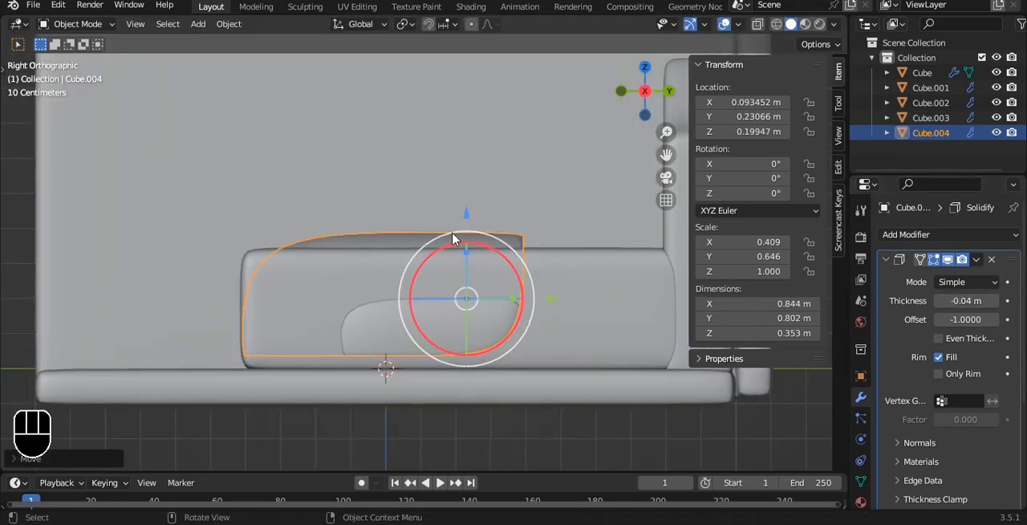
Step: Try moving the blanket's foot-end vertices along Y and undo the move
{"action": "key", "text": "Tab"}
{"action": "key", "text": "alt+z"}
{"action": "key", "text": "1"}
{"action": "left_click_drag", "start_coordinate": [208, 191], "coordinate": [273, 377]}
{"action": "key", "text": "alt+z"}
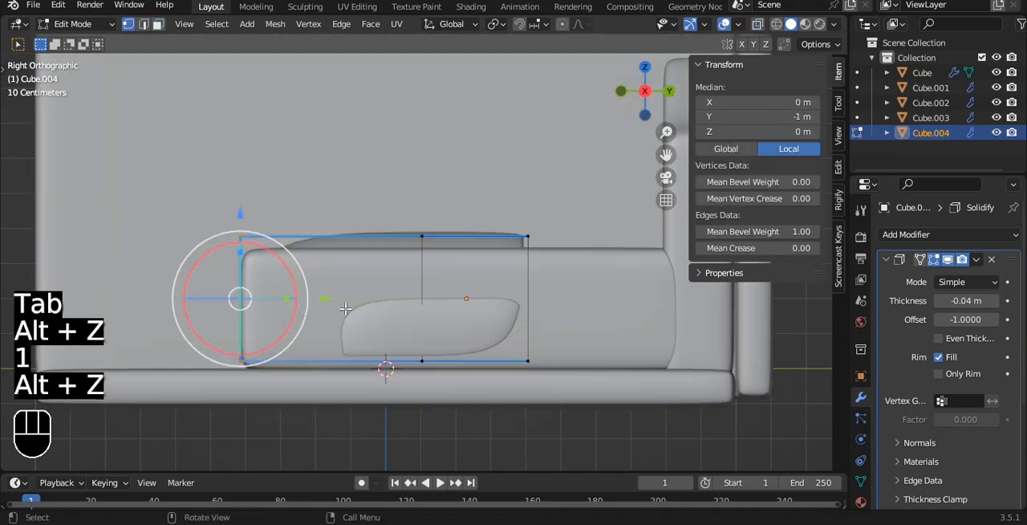
{"action": "left_click_drag", "start_coordinate": [305, 296], "coordinate": [296, 297]}
{"action": "key", "text": "ctrl+z"}
Step: Add a loop cut near the blanket's foot end and move the foot-end vertices slightly outward past the bed
{"action": "key", "text": "ctrl+r"}
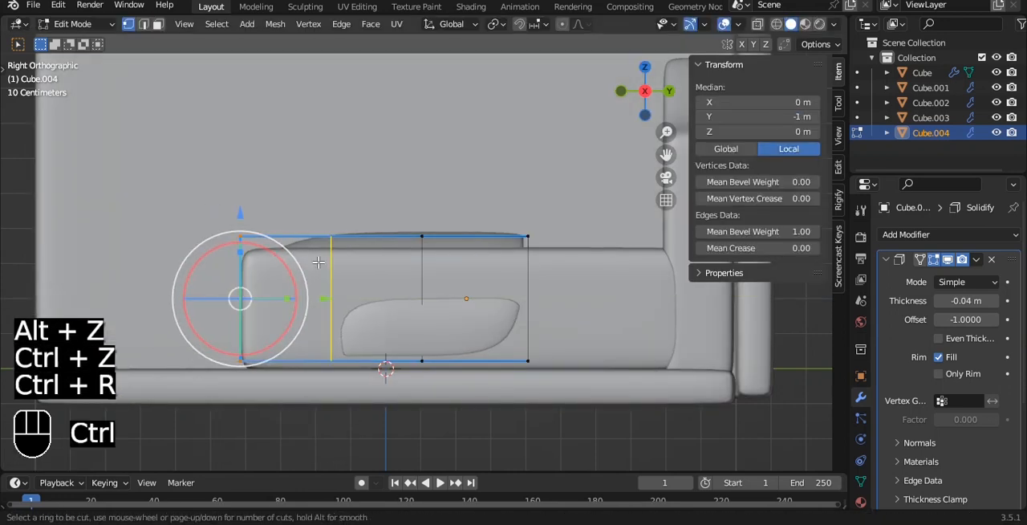
{"action": "left_click", "coordinate": [317, 261]}
{"action": "left_click", "coordinate": [269, 262]}
{"action": "key", "text": "alt+z"}
{"action": "left_click_drag", "start_coordinate": [193, 174], "coordinate": [273, 393]}
{"action": "key", "text": "alt+z"}
{"action": "mouse_move", "coordinate": [348, 298]}
{"action": "left_mouse_down"}
{"action": "mouse_move", "coordinate": [321, 287]}
{"action": "mouse_move", "coordinate": [332, 293]}
{"action": "left_mouse_up"}
{"action": "middle_click_drag", "start_coordinate": [332, 293], "coordinate": [355, 344]}
{"action": "key", "text": "a"}
{"action": "key", "text": "a"}
{"action": "key", "text": "s"}
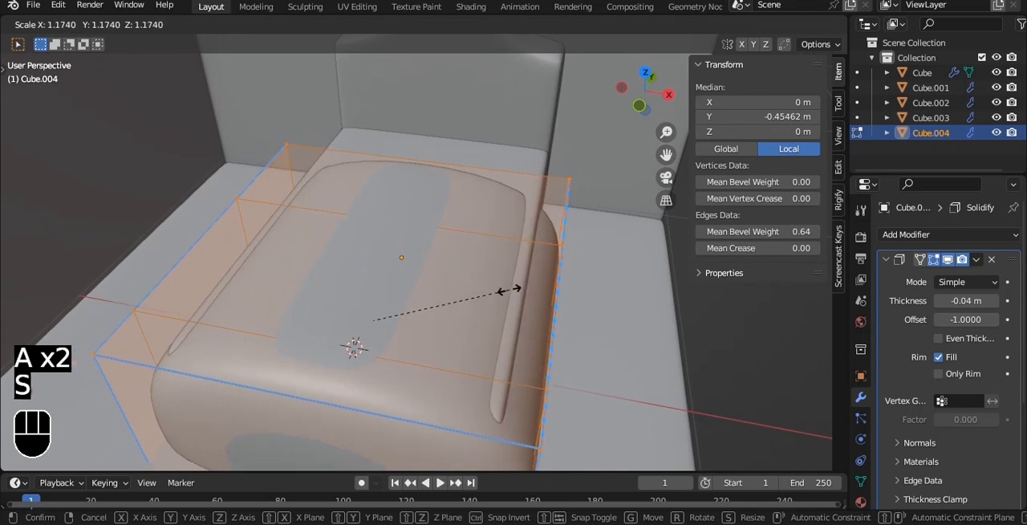
{"action": "right_click", "coordinate": [513, 290]}
Step: Add two lengthwise loop cuts to the blanket, one close to each long side, to square off its corners
{"action": "key", "text": "ctrl+r"}
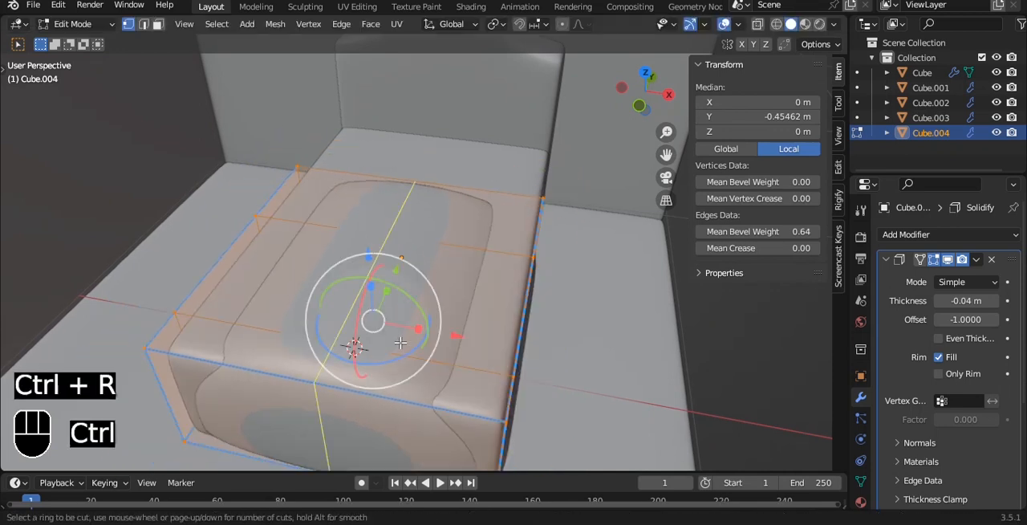
{"action": "left_click", "coordinate": [443, 348]}
{"action": "left_click", "coordinate": [438, 357]}
{"action": "key", "text": "grave"}
{"action": "left_click", "coordinate": [426, 281]}
{"action": "key", "text": "ctrl+r"}
{"action": "left_click", "coordinate": [419, 430]}
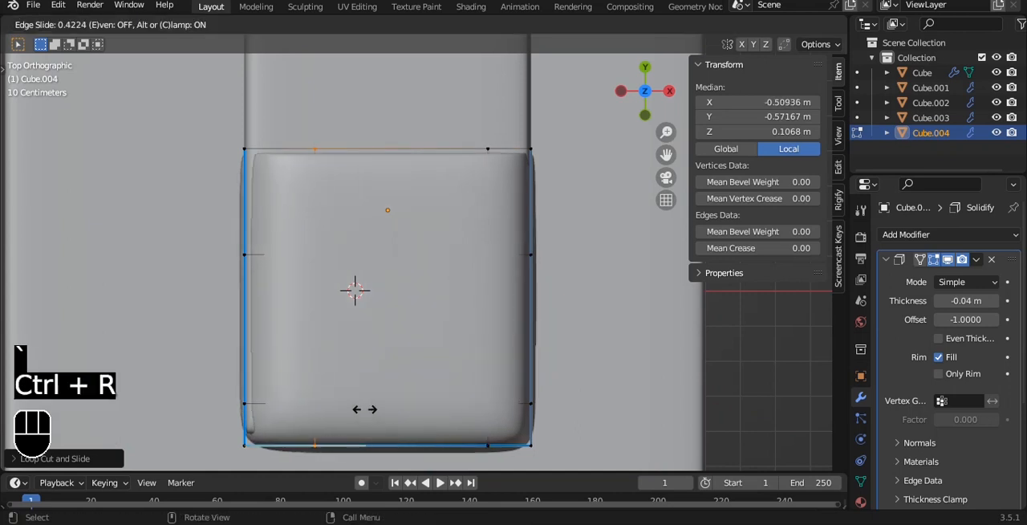
{"action": "left_click", "coordinate": [335, 405]}
{"action": "key", "text": "Tab"}
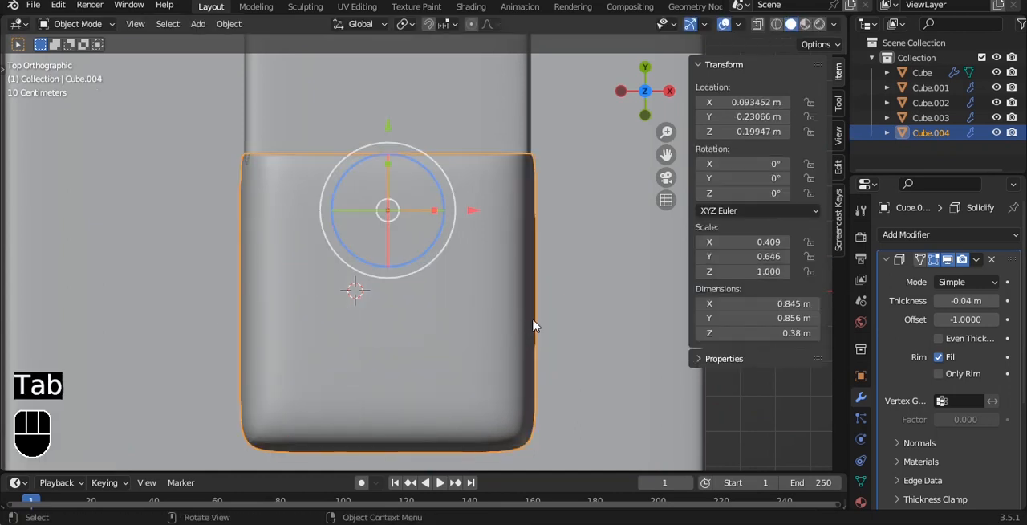
Step: Widen the blanket along X to a scale of 0.419
{"action": "key", "text": "s"}
{"action": "key", "text": "x"}
{"action": "left_click", "coordinate": [547, 292]}
Step: Lower the blanket to a Z location of about 0.167 m and set its Solidify thickness to -0.12 m
{"action": "middle_click_drag", "start_coordinate": [547, 292], "coordinate": [474, 102], "text": "alt"}
{"action": "left_click_drag", "start_coordinate": [421, 224], "coordinate": [422, 234]}
{"action": "left_click", "coordinate": [549, 201]}
{"action": "middle_click_drag", "start_coordinate": [549, 202], "coordinate": [415, 245], "text": "alt"}
{"action": "left_click", "coordinate": [494, 301]}
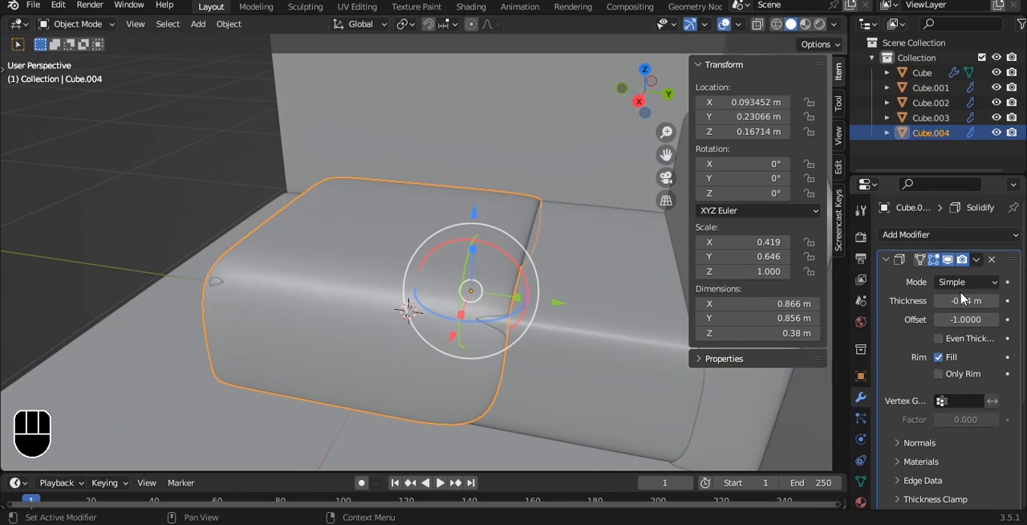
{"action": "left_click_drag", "start_coordinate": [966, 301], "coordinate": [943, 301]}
{"action": "middle_click_drag", "start_coordinate": [461, 313], "coordinate": [431, 271], "text": "alt"}
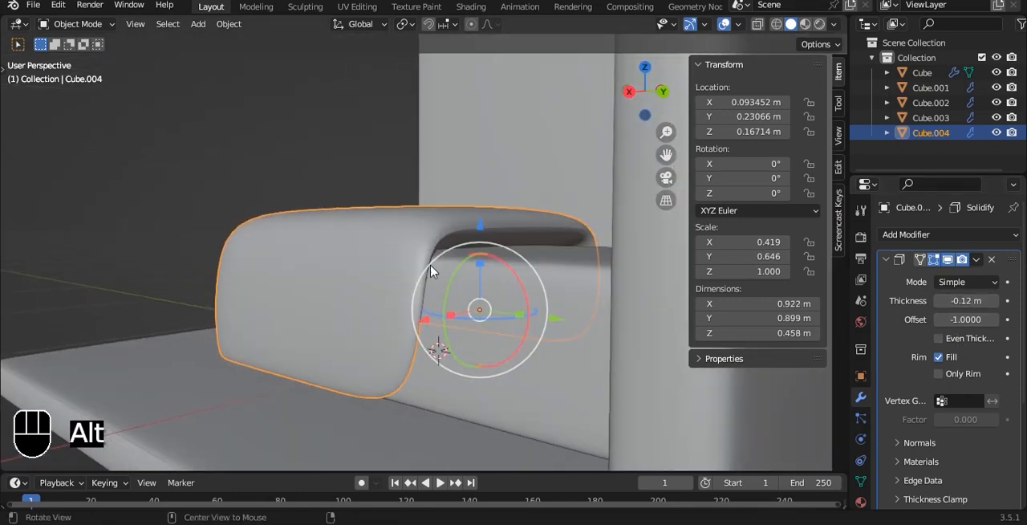
Step: Lower the blanket to a Z location of about 0.137 m and adjust its height to a Z scale of 0.977
{"action": "left_click_drag", "start_coordinate": [484, 224], "coordinate": [482, 236]}
{"action": "key", "text": "s"}
{"action": "key", "text": "z"}
{"action": "left_click", "coordinate": [543, 237]}
{"action": "middle_click_drag", "start_coordinate": [543, 238], "coordinate": [608, 329], "text": "alt"}
{"action": "key", "text": "s"}
{"action": "key", "text": "z"}
{"action": "left_click", "coordinate": [573, 276]}
{"action": "key", "text": "Tab"}
Step: Move the blanket's two head-side vertex loops toward the headboard in the top view
{"action": "key", "text": "Tab"}
{"action": "middle_click_drag", "start_coordinate": [553, 280], "coordinate": [450, 255], "text": "alt"}
Step: Apply the blanket's Solidify modifier and extrude its head-end band of faces outward along their normals
{"action": "key", "text": "Tab"}
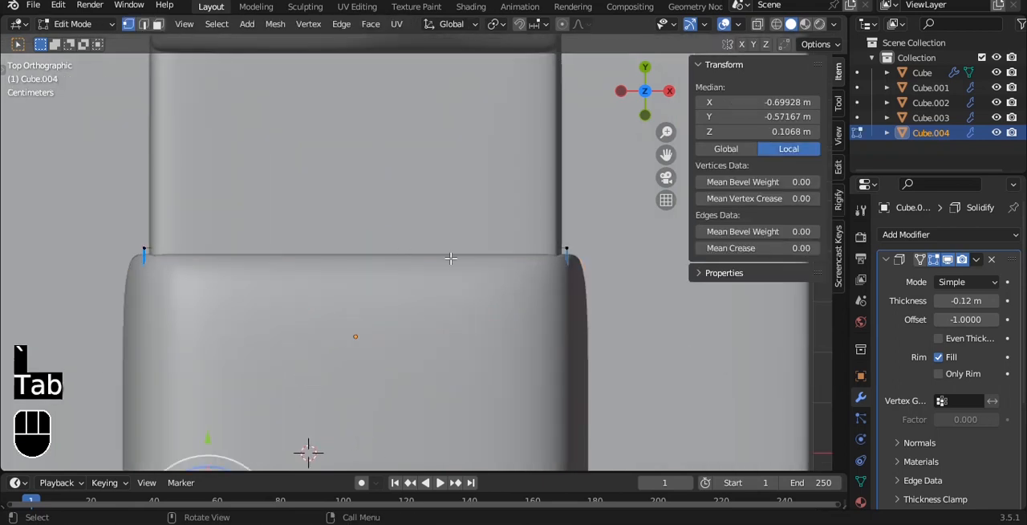
{"action": "key", "text": "alt+z"}
{"action": "scroll", "coordinate": [459, 258], "scroll_direction": "down", "scroll_amount": 5}
{"action": "left_click_drag", "start_coordinate": [118, 195], "coordinate": [588, 376]}
{"action": "left_click_drag", "start_coordinate": [379, 206], "coordinate": [383, 158]}
{"action": "key", "text": "alt+z"}
{"action": "middle_click_drag", "start_coordinate": [526, 208], "coordinate": [443, 197], "text": "alt"}
{"action": "key", "text": "Tab"}
{"action": "key", "text": "ctrl+a"}
{"action": "key", "text": "Tab"}
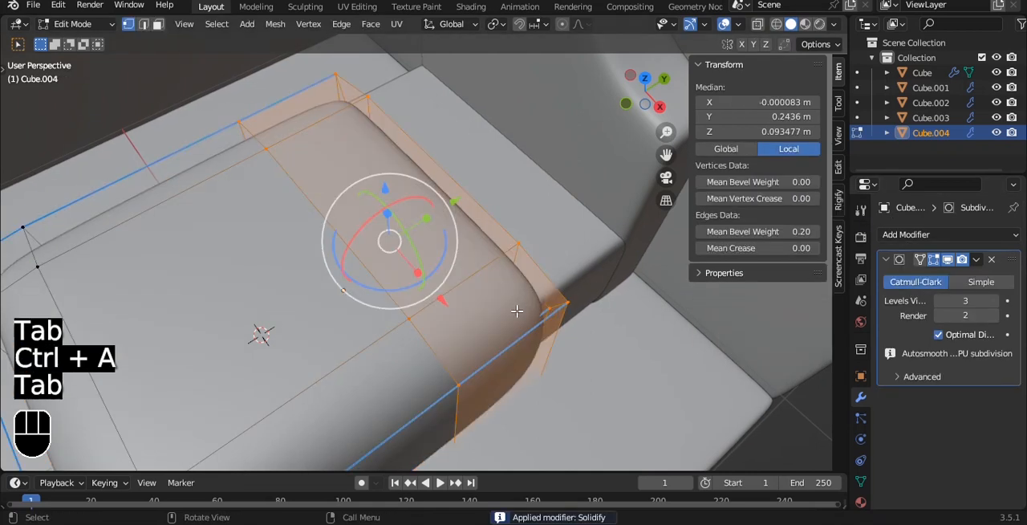
{"action": "key", "text": "alt+e"}
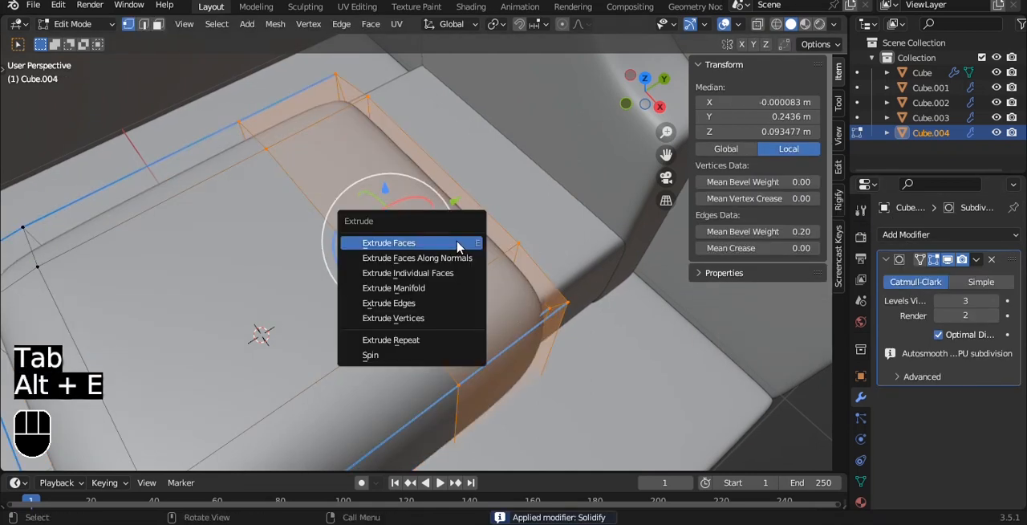
{"action": "left_click", "coordinate": [461, 266]}
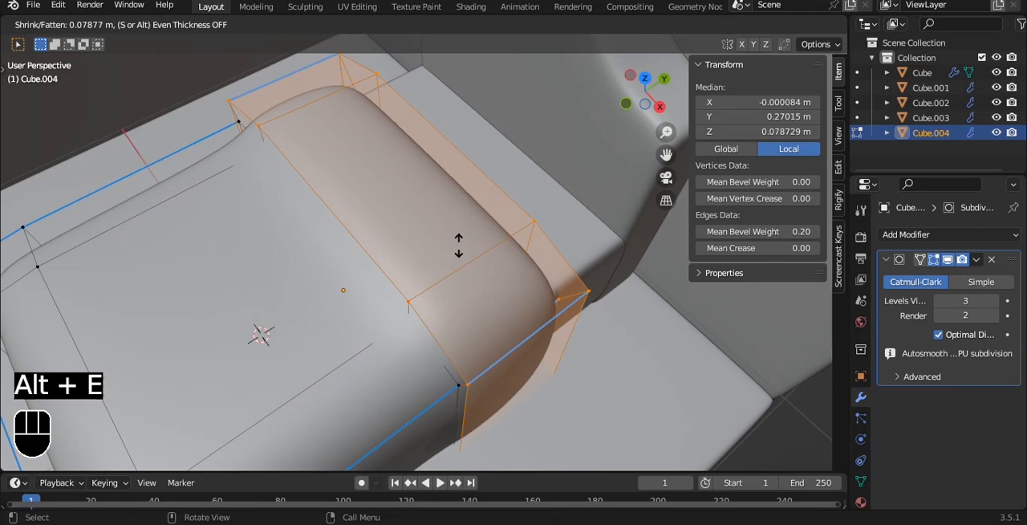
{"action": "left_click", "coordinate": [452, 257]}
Step: Add a crosswise loop cut to the blanket and slide it up against the raised fold
{"action": "key", "text": "ctrl+r"}
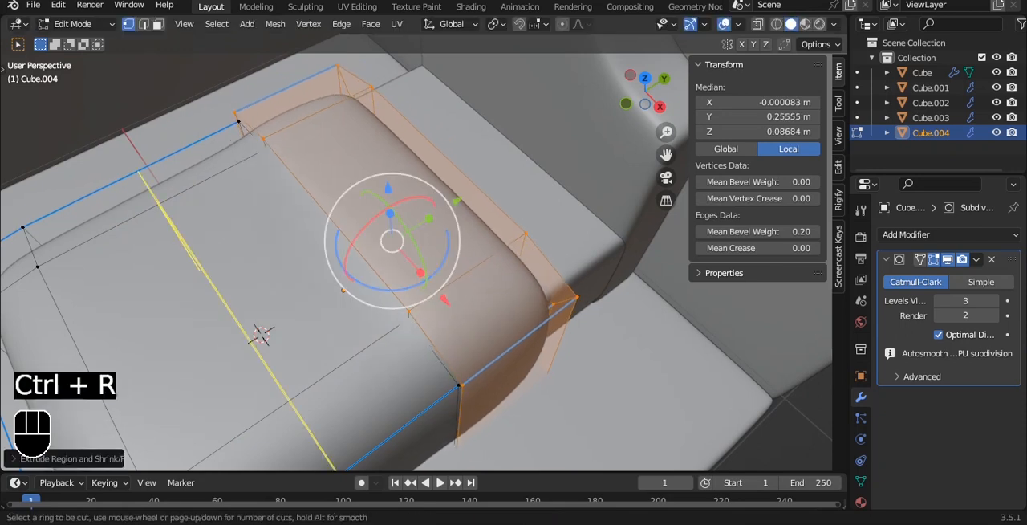
{"action": "left_click", "coordinate": [417, 410]}
{"action": "left_click", "coordinate": [564, 365]}
{"action": "key", "text": "Tab"}
Step: Scale the blanket up uniformly to an X scale of 0.423 and save the file
{"action": "left_click_drag", "start_coordinate": [557, 358], "coordinate": [409, 222], "text": "alt"}
{"action": "scroll", "coordinate": [429, 246], "scroll_direction": "up", "scroll_amount": 5}
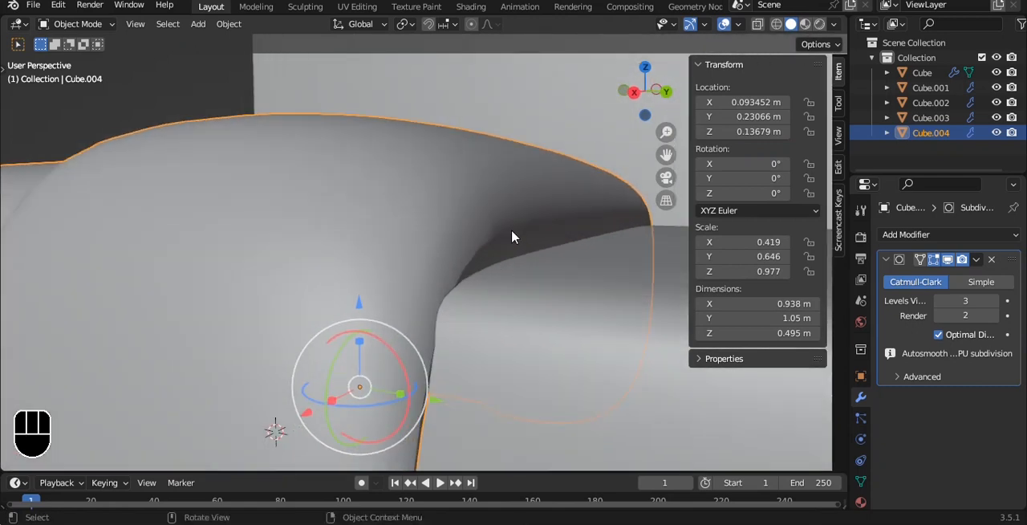
{"action": "key", "text": "s"}
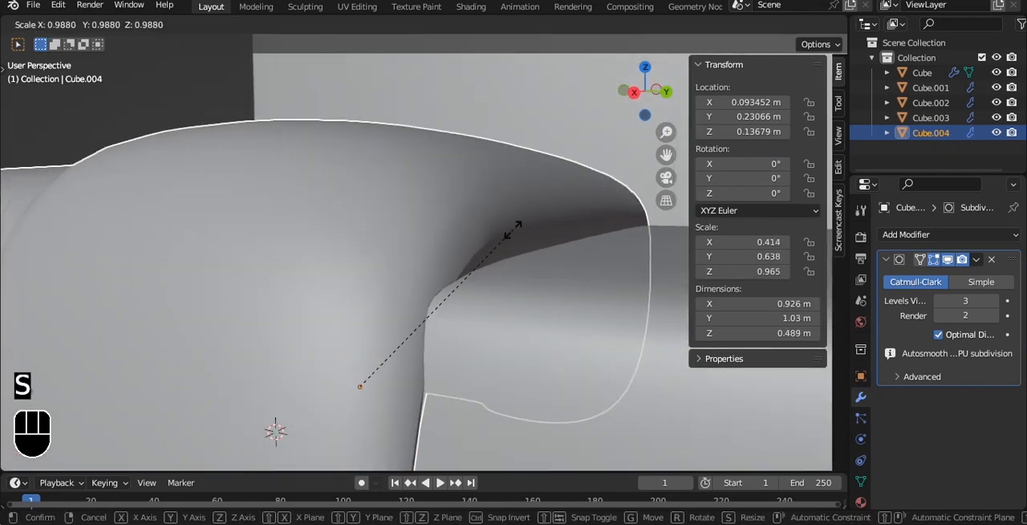
{"action": "left_click", "coordinate": [518, 229]}
{"action": "key", "text": "Tab"}
{"action": "scroll", "coordinate": [519, 229], "scroll_direction": "down", "scroll_amount": 5}
{"action": "key", "text": "Tab"}
{"action": "left_click_drag", "start_coordinate": [397, 229], "coordinate": [576, 241], "text": "alt"}
{"action": "left_click", "coordinate": [697, 415]}
{"action": "scroll", "coordinate": [450, 241], "scroll_direction": "down", "scroll_amount": 5}
{"action": "left_click_drag", "start_coordinate": [434, 228], "coordinate": [444, 299], "text": "alt"}
{"action": "key", "text": "ctrl+s"}
Step: Duplicate the blanket's large top face and separate the copy into its own object for the pillow
{"action": "left_click_drag", "start_coordinate": [447, 249], "coordinate": [411, 197], "text": "alt"}
{"action": "scroll", "coordinate": [410, 197], "scroll_direction": "up", "scroll_amount": 2}
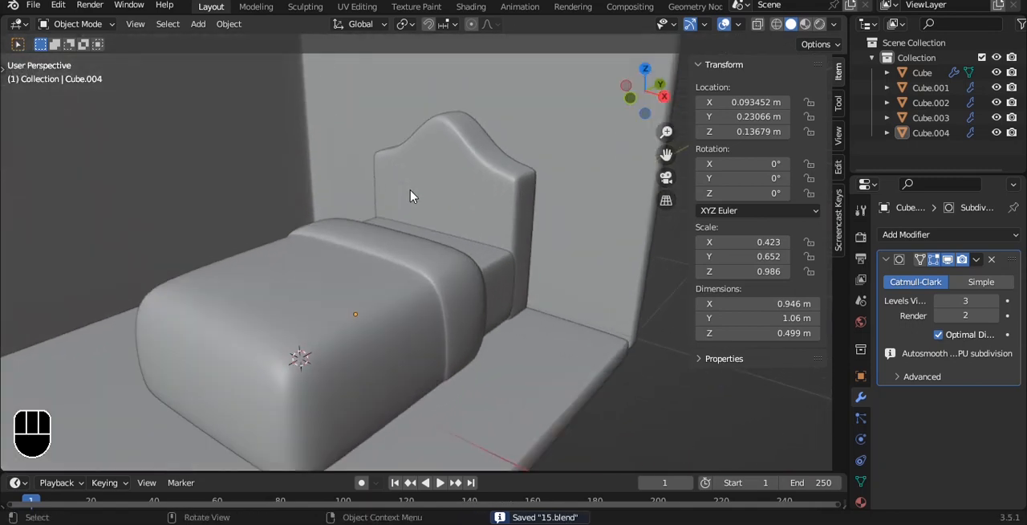
{"action": "left_click", "coordinate": [358, 276]}
{"action": "key", "text": "Tab"}
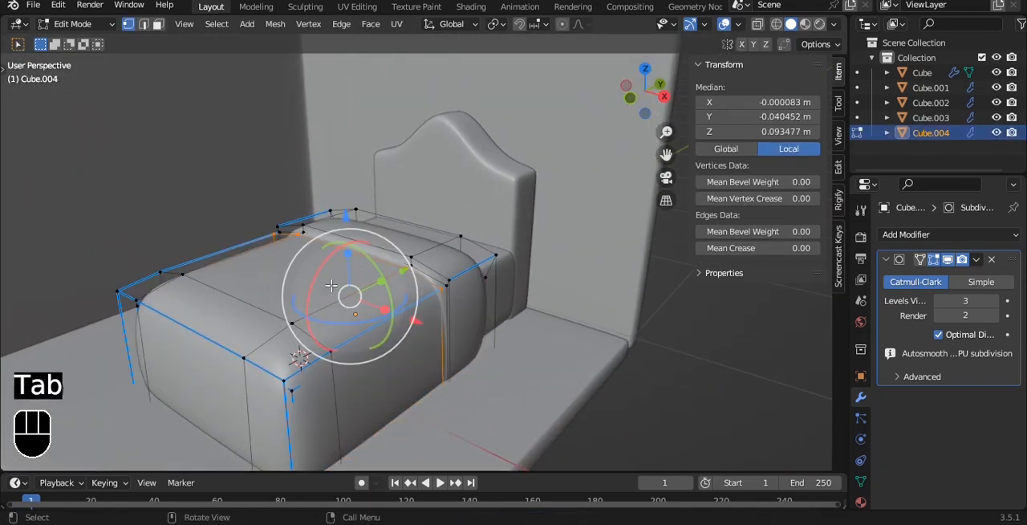
{"action": "key", "text": "3"}
{"action": "left_click", "coordinate": [326, 272]}
{"action": "left_click_drag", "start_coordinate": [408, 253], "coordinate": [422, 282], "text": "alt"}
{"action": "key", "text": "shift+d"}
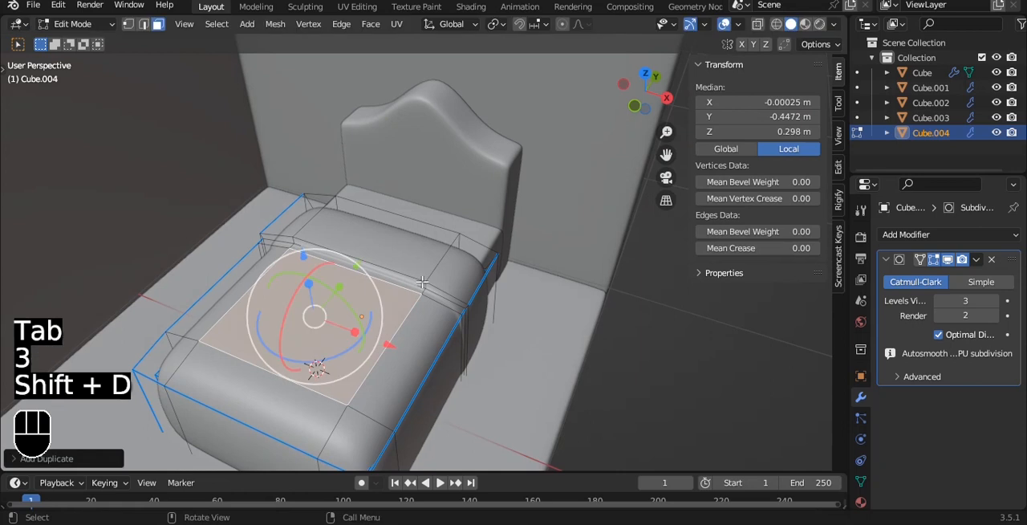
{"action": "key", "text": "p"}
{"action": "left_click", "coordinate": [358, 319]}
Step: Select the separated pillow face in Object Mode and set its origin to its geometry
{"action": "key", "text": "Tab"}
{"action": "left_click", "coordinate": [337, 305]}
{"action": "key", "text": "q"}
{"action": "left_click", "coordinate": [332, 303]}
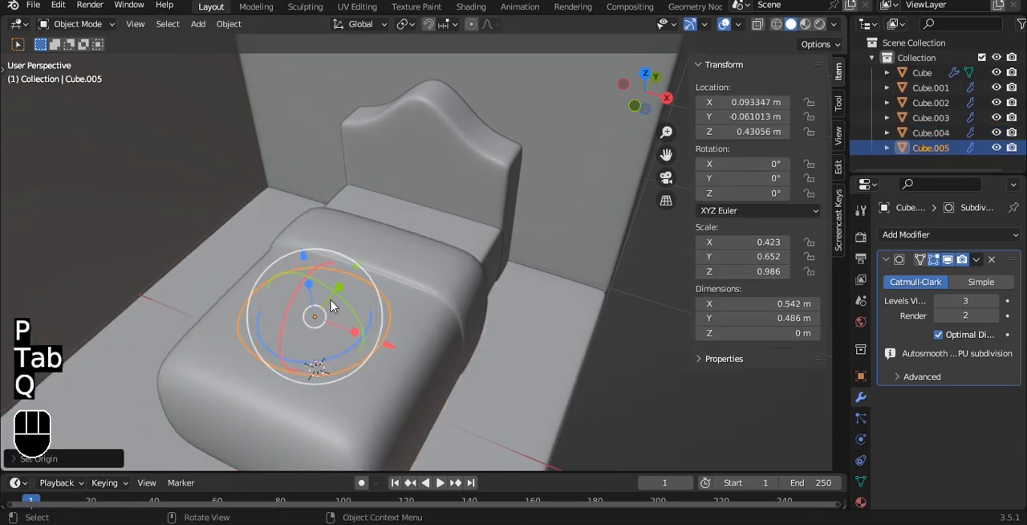
Step: Raise the pillow face above the bed to a Z location of about 0.75 m and rotate it 90° about X
{"action": "left_click_drag", "start_coordinate": [301, 257], "coordinate": [305, 187]}
{"action": "key", "text": "r"}
{"action": "key", "text": "x"}
{"action": "key", "text": "9"}
{"action": "key", "text": "0"}
{"action": "left_click", "coordinate": [460, 245]}
Step: Scale the pillow face down uniformly in the front view to an X scale of 0.253
{"action": "middle_click_drag", "start_coordinate": [461, 248], "coordinate": [485, 223], "text": "alt"}
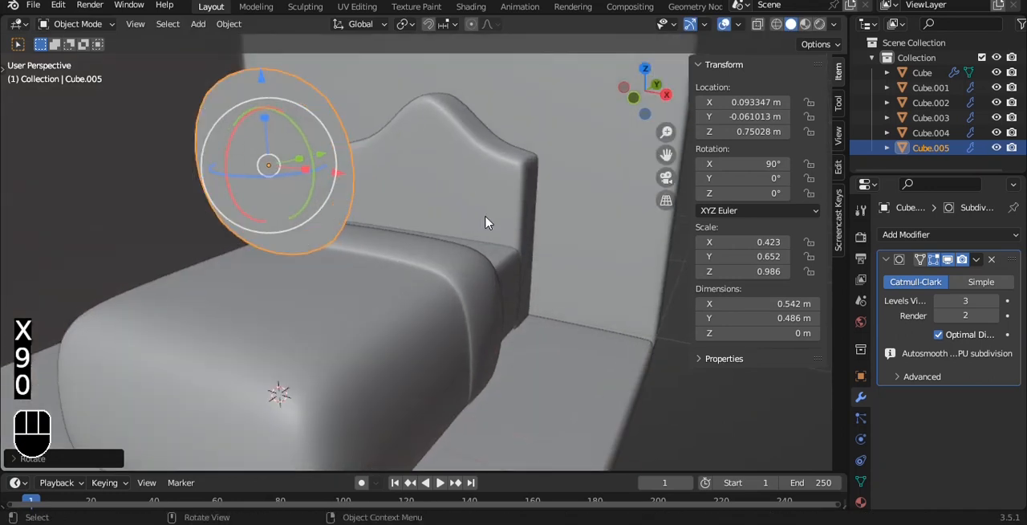
{"action": "key", "text": "grave"}
{"action": "left_click", "coordinate": [465, 185]}
{"action": "key", "text": "s"}
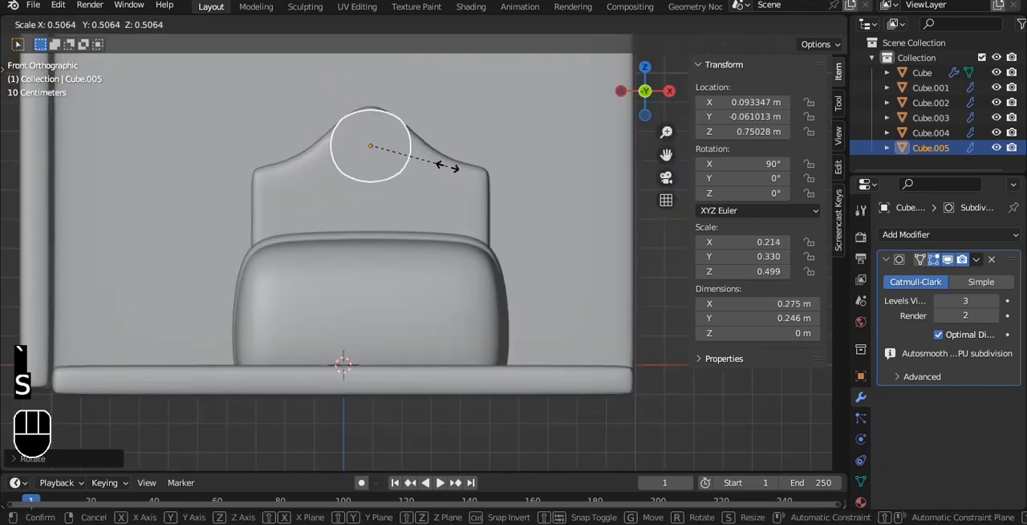
{"action": "left_click", "coordinate": [449, 180], "text": "shift"}
Step: Extrude the whole pillow face along its normal toward the headboard to give it thickness
{"action": "key", "text": "Tab"}
{"action": "scroll", "coordinate": [497, 169], "scroll_direction": "up", "scroll_amount": 3}
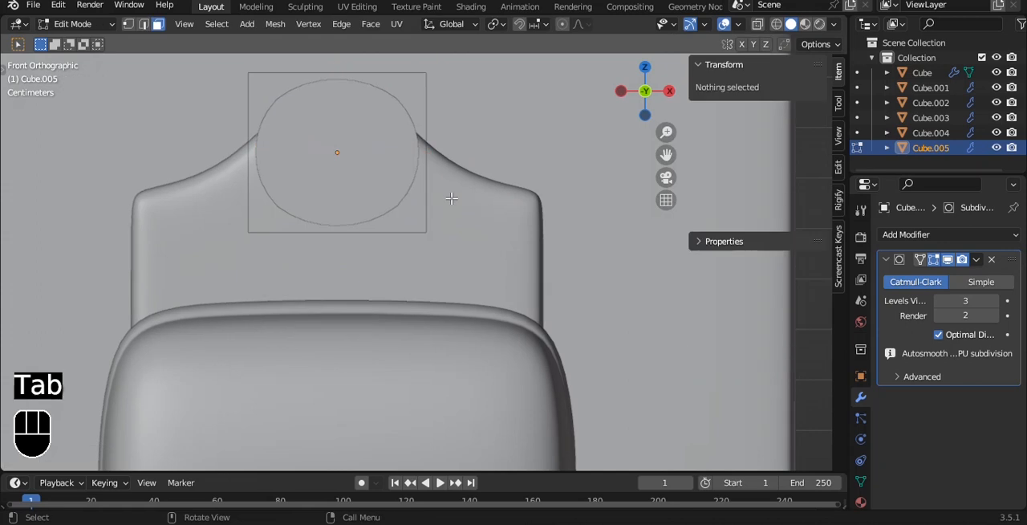
{"action": "key", "text": "a"}
{"action": "middle_click_drag", "start_coordinate": [514, 161], "coordinate": [415, 204], "text": "alt"}
{"action": "key", "text": "e"}
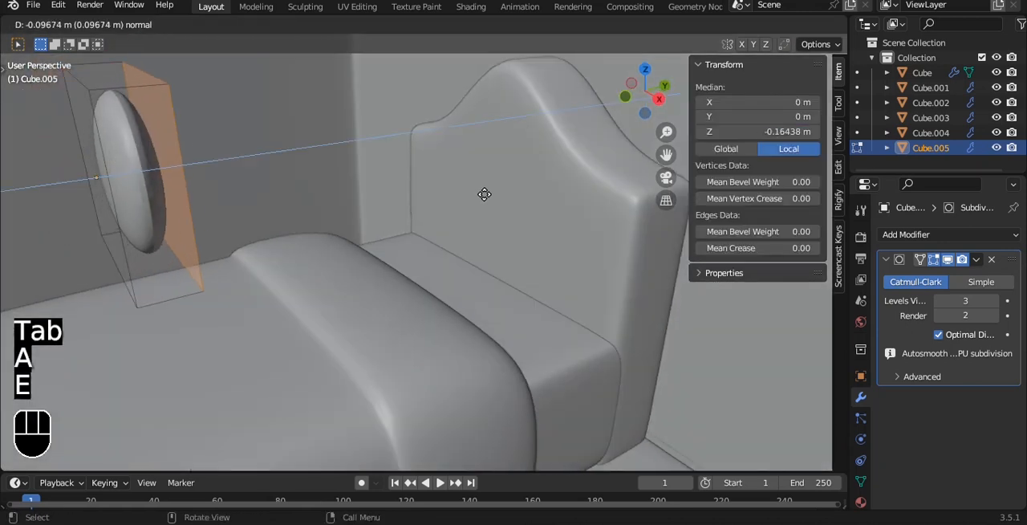
{"action": "left_click", "coordinate": [490, 194]}
{"action": "key", "text": "a"}
{"action": "key", "text": "a"}
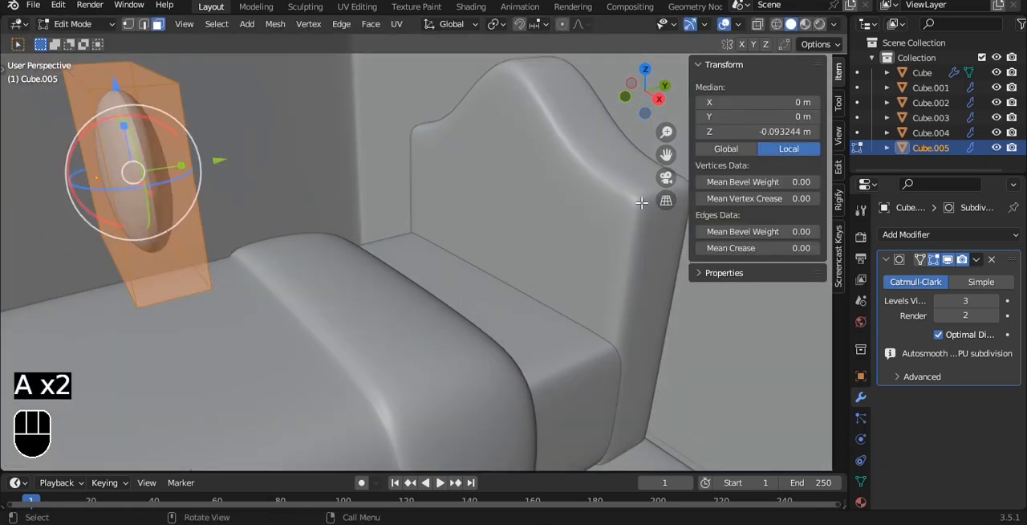
{"action": "middle_click_drag", "start_coordinate": [491, 194], "coordinate": [482, 217], "text": "alt"}
{"action": "key", "text": "Tab"}
Step: Add a Bevel modifier to the pillow and move it to the first place in the modifier stack
{"action": "left_click", "coordinate": [907, 235]}
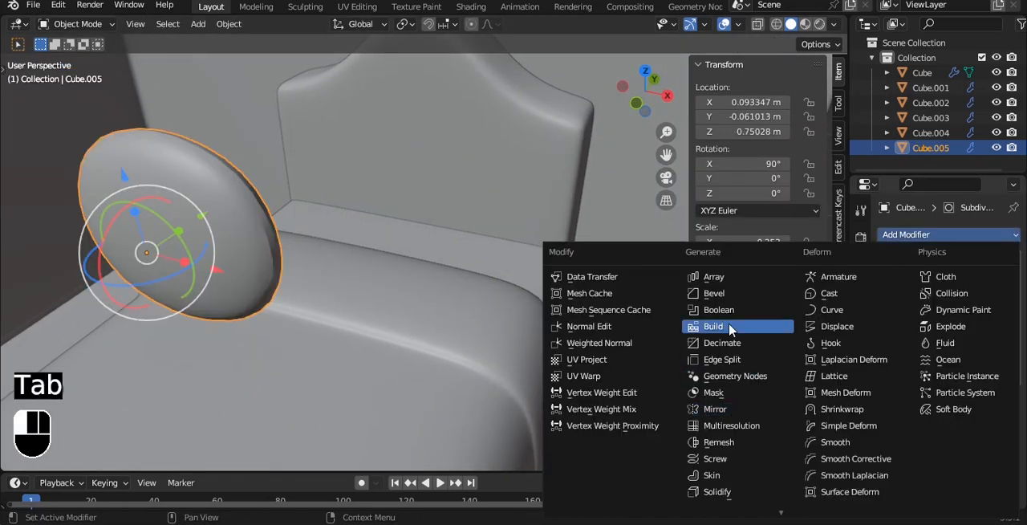
{"action": "left_click", "coordinate": [713, 293]}
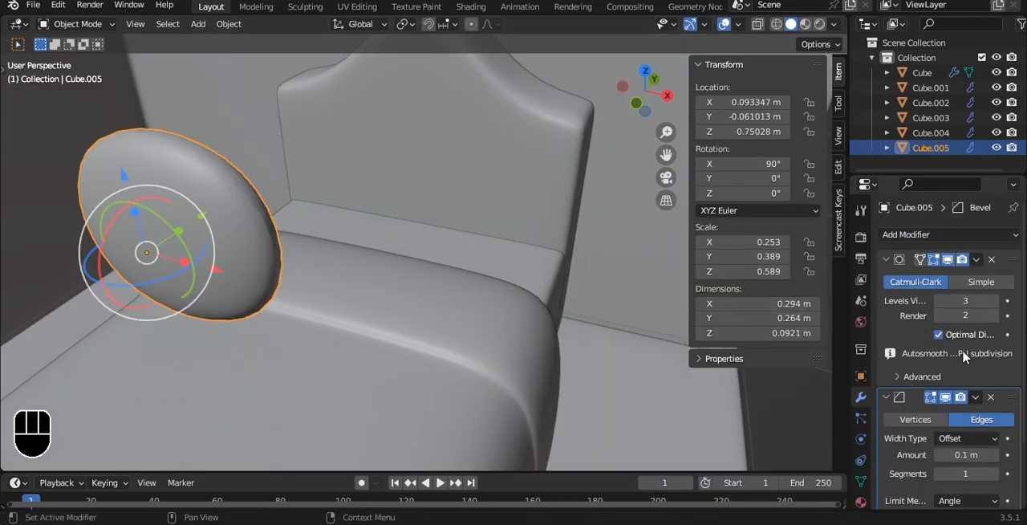
{"action": "left_click", "coordinate": [976, 396]}
{"action": "left_click", "coordinate": [962, 472]}
{"action": "middle_click_drag", "start_coordinate": [650, 349], "coordinate": [409, 257], "text": "alt"}
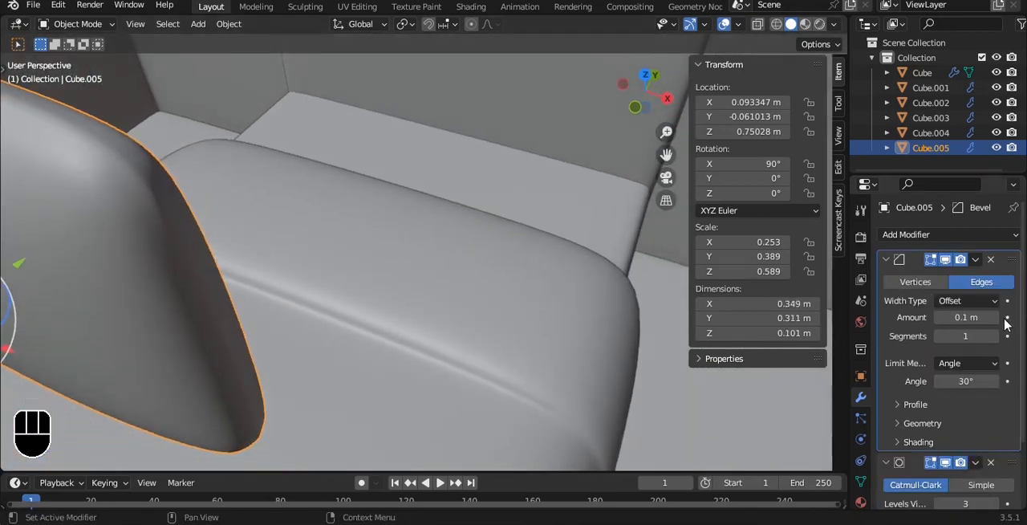
Step: Configure the pillow's bevel with limit method Weight, 2 segments and a profile shape of 0.84
{"action": "left_click", "coordinate": [989, 364]}
{"action": "left_click", "coordinate": [950, 429]}
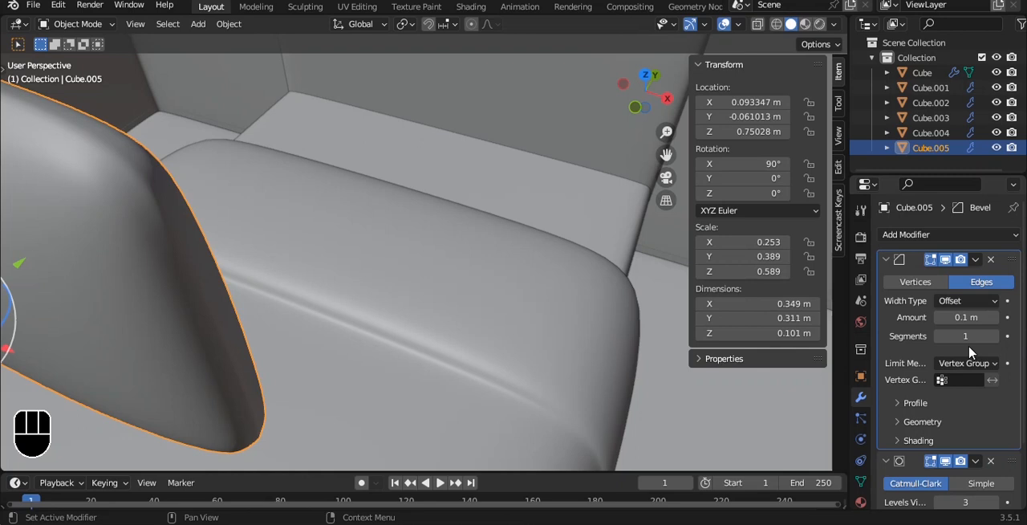
{"action": "left_click", "coordinate": [973, 363]}
{"action": "left_click", "coordinate": [955, 414]}
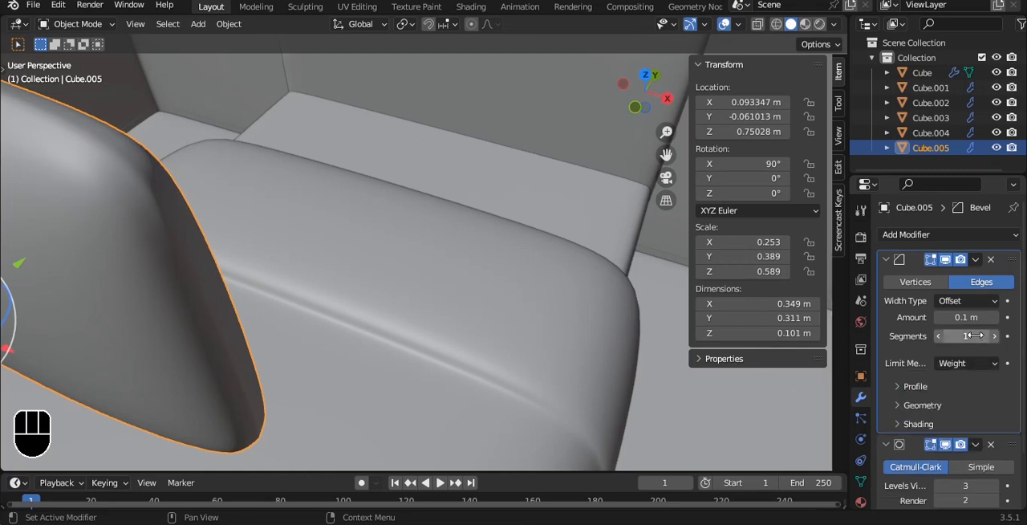
{"action": "left_click", "coordinate": [994, 336]}
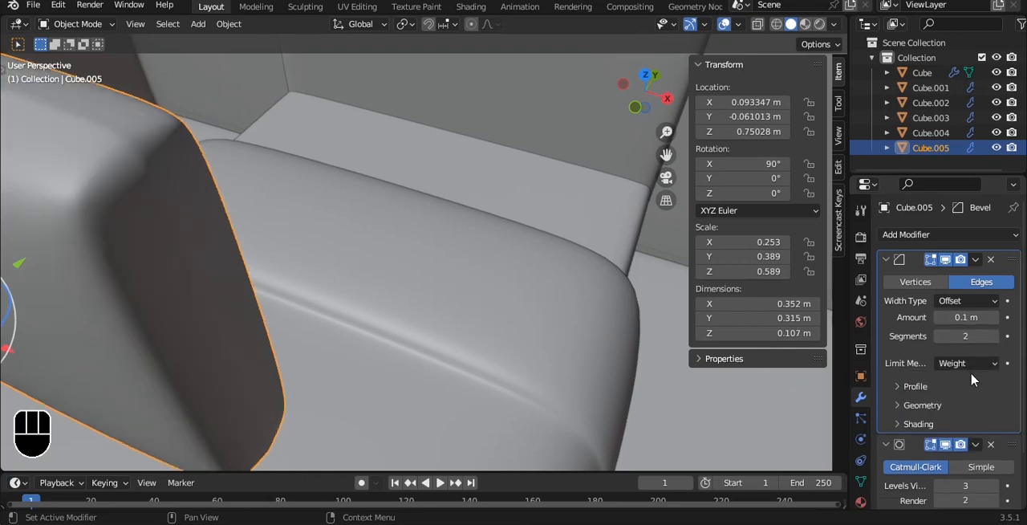
{"action": "left_click", "coordinate": [916, 387]}
{"action": "left_click_drag", "start_coordinate": [967, 428], "coordinate": [985, 428]}
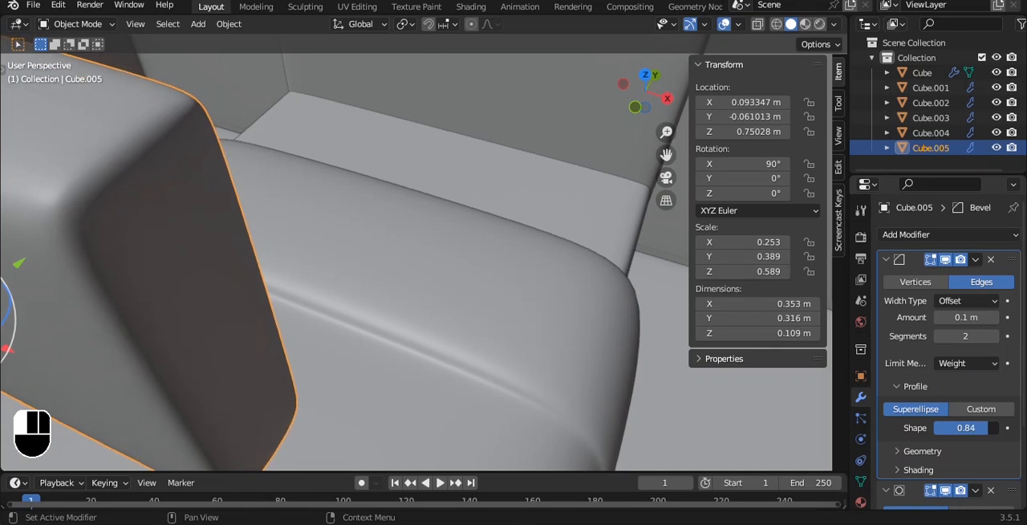
Step: Switch the bevel's viewport display off and on again to compare the pillow's shape with and without it
{"action": "left_click", "coordinate": [950, 258]}
{"action": "scroll", "coordinate": [190, 254], "scroll_direction": "down", "scroll_amount": 5}
{"action": "middle_click_drag", "start_coordinate": [190, 255], "coordinate": [177, 237], "text": "alt"}
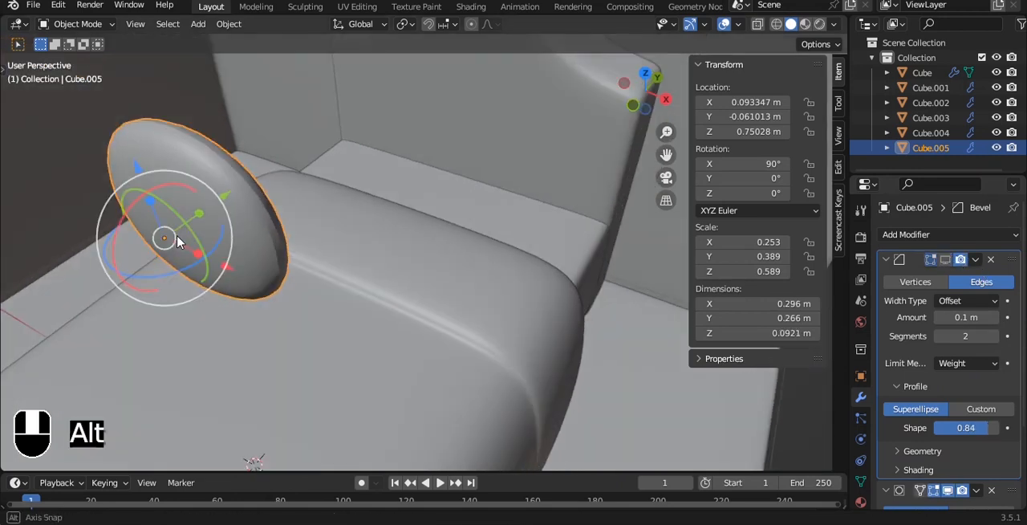
{"action": "scroll", "coordinate": [947, 361], "scroll_direction": "down", "scroll_amount": 3}
{"action": "scroll", "coordinate": [947, 361], "scroll_direction": "up", "scroll_amount": 1}
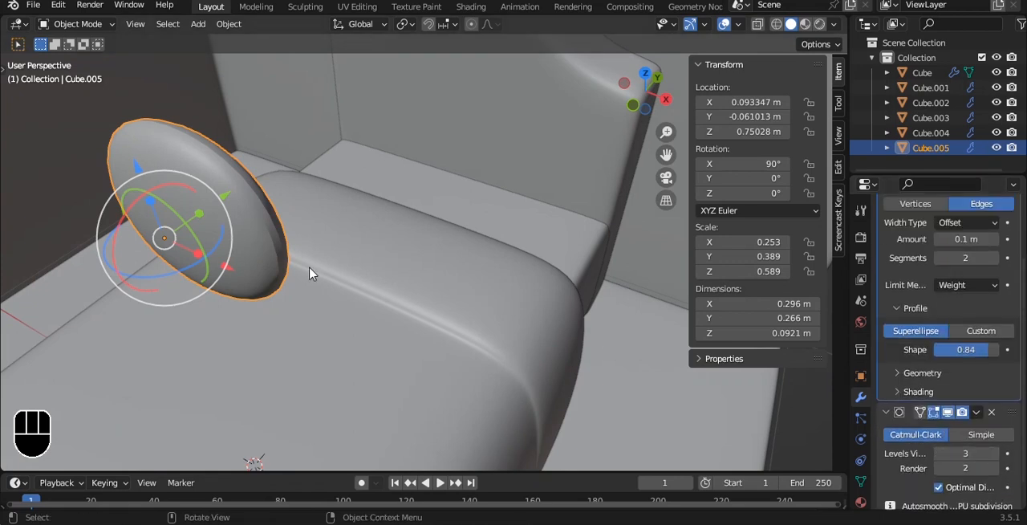
{"action": "scroll", "coordinate": [310, 273], "scroll_direction": "up", "scroll_amount": 3}
{"action": "left_click_drag", "start_coordinate": [111, 212], "coordinate": [241, 161]}
{"action": "key", "text": "ctrl+z"}
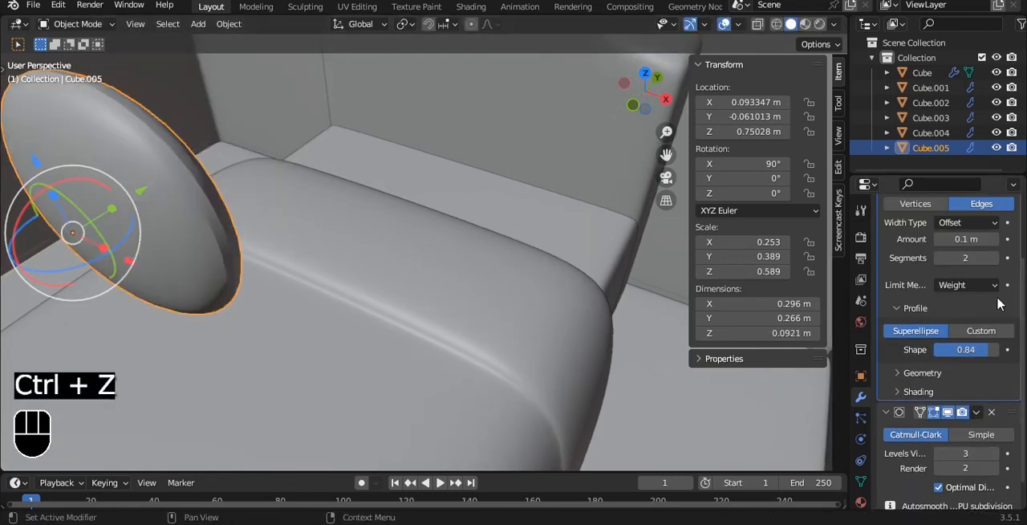
{"action": "scroll", "coordinate": [960, 243], "scroll_direction": "up", "scroll_amount": 2}
{"action": "left_click", "coordinate": [949, 261]}
{"action": "scroll", "coordinate": [342, 230], "scroll_direction": "down", "scroll_amount": 4}
Step: Add a centred horizontal loop cut around the pillow in the front view
{"action": "middle_click_drag", "start_coordinate": [342, 229], "coordinate": [379, 204], "text": "alt"}
{"action": "key", "text": "grave"}
{"action": "left_click", "coordinate": [335, 158]}
{"action": "middle_click_drag", "start_coordinate": [364, 161], "coordinate": [364, 261], "text": "alt+shift"}
{"action": "scroll", "coordinate": [363, 258], "scroll_direction": "up", "scroll_amount": 2}
{"action": "key", "text": "Tab"}
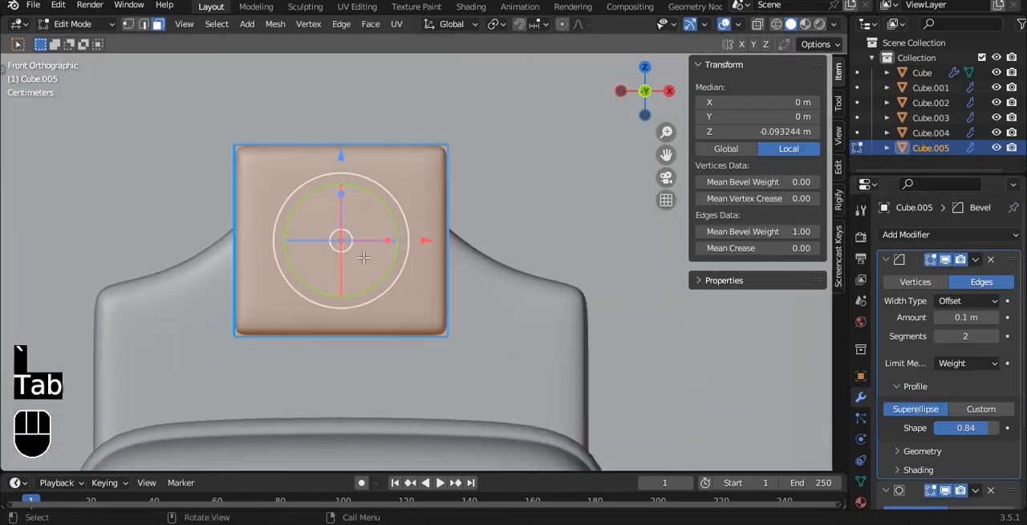
{"action": "key", "text": "ctrl+r"}
{"action": "left_click", "coordinate": [447, 263]}
{"action": "right_click", "coordinate": [447, 263]}
Step: Widen the pillow's middle loop along the X axis
{"action": "key", "text": "s"}
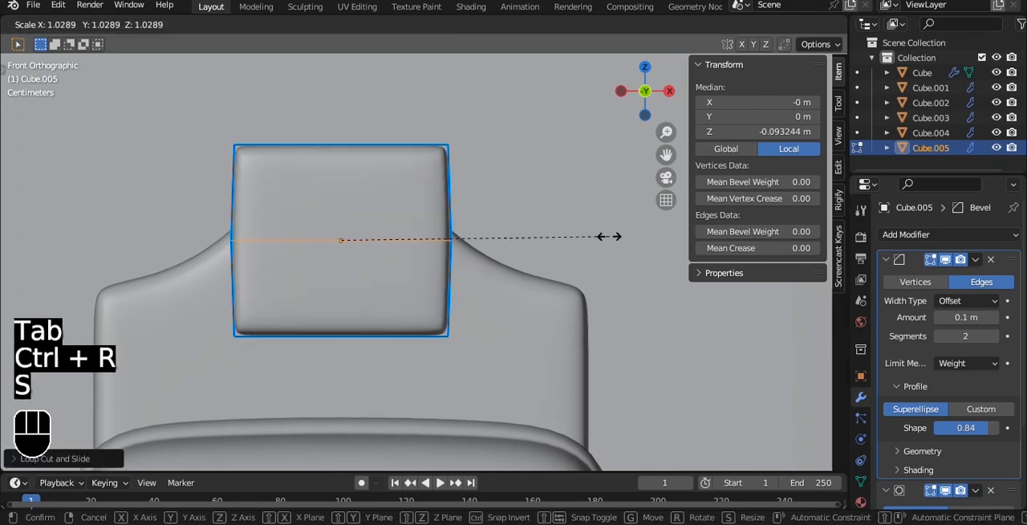
{"action": "key", "text": "x"}
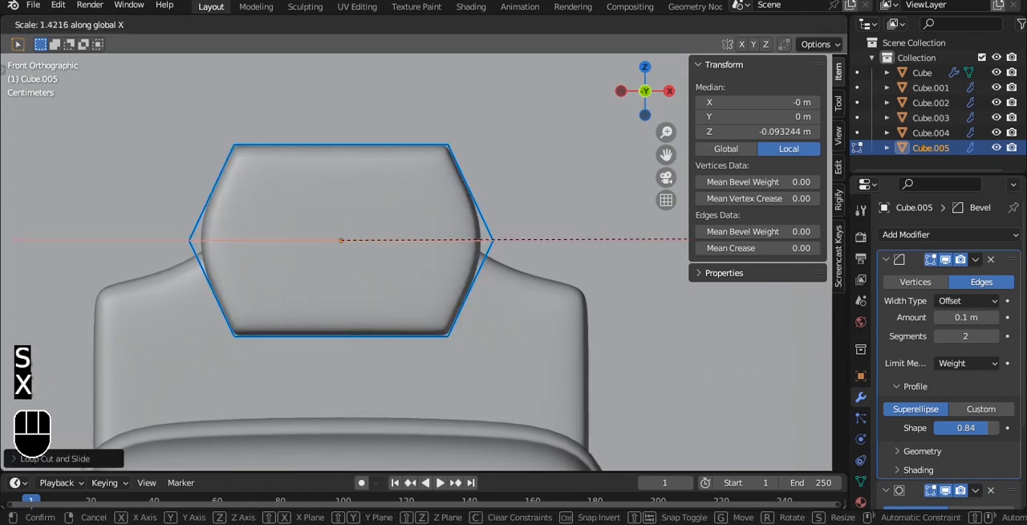
{"action": "left_click", "coordinate": [656, 232]}
Step: Add a centred vertical loop cut to the pillow and stretch it along the Z axis
{"action": "key", "text": "ctrl+r"}
{"action": "left_click", "coordinate": [405, 142]}
{"action": "right_click", "coordinate": [404, 143]}
{"action": "key", "text": "s"}
{"action": "key", "text": "z"}
{"action": "left_click", "coordinate": [449, 133]}
{"action": "key", "text": "Tab"}
Step: Undo the pillow's vertical loop cut and both loop scalings, and return to Object Mode
{"action": "left_click_drag", "start_coordinate": [463, 163], "coordinate": [420, 196], "text": "alt"}
{"action": "key", "text": "ctrl+z"}
{"action": "key", "text": "ctrl+z"}
{"action": "key", "text": "ctrl+z"}
{"action": "key", "text": "ctrl+z"}
{"action": "key", "text": "Tab"}
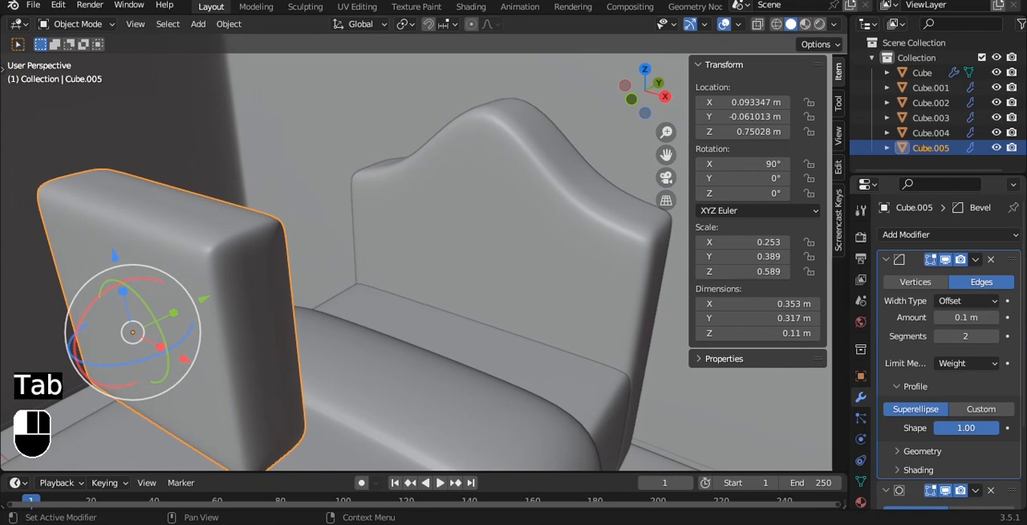
Step: Set the pillow bevel's profile shape to 0.54 and remove the Bevel modifier
{"action": "mouse_move", "coordinate": [966, 428]}
{"action": "left_mouse_down"}
{"action": "mouse_move", "coordinate": [938, 428]}
{"action": "mouse_move", "coordinate": [969, 427]}
{"action": "left_mouse_up"}
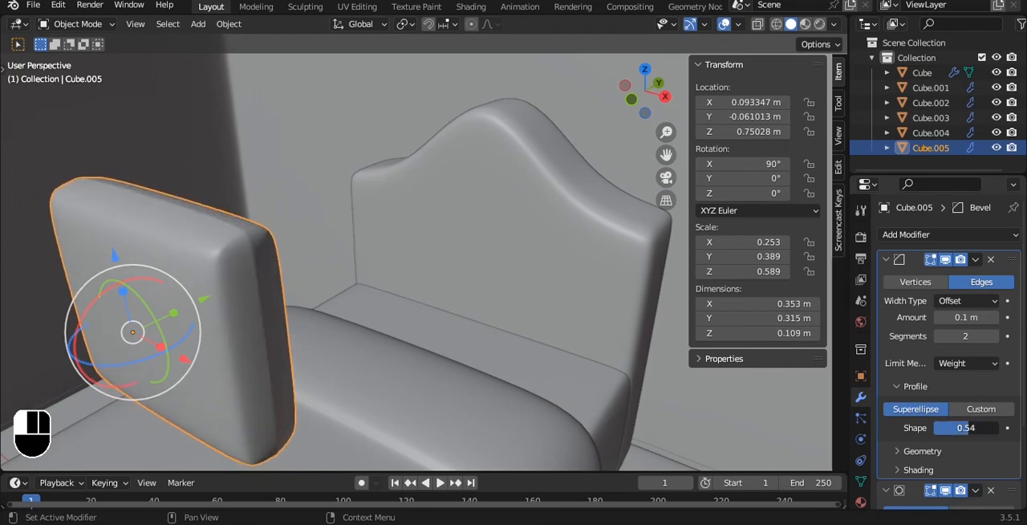
{"action": "left_click", "coordinate": [991, 260]}
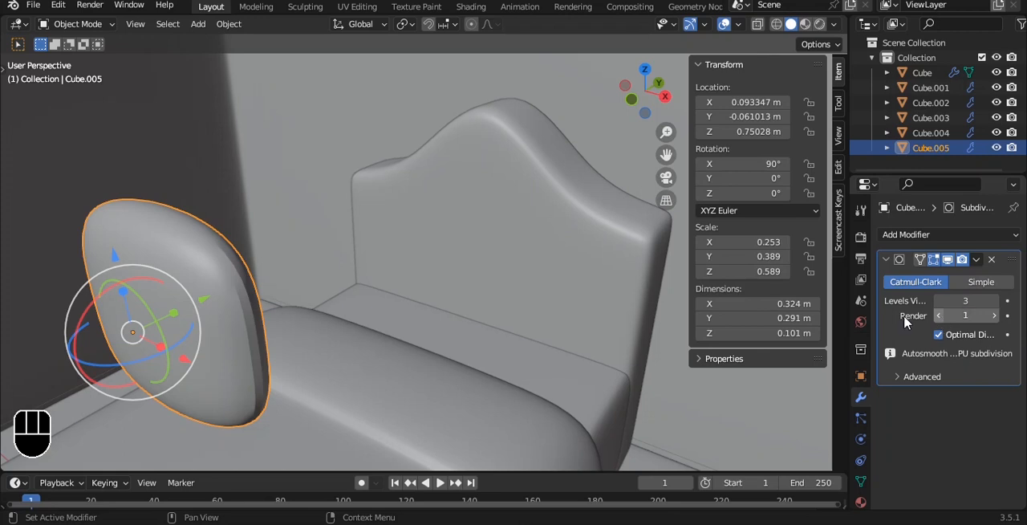
{"action": "key", "text": "Tab"}
{"action": "key", "text": "a"}
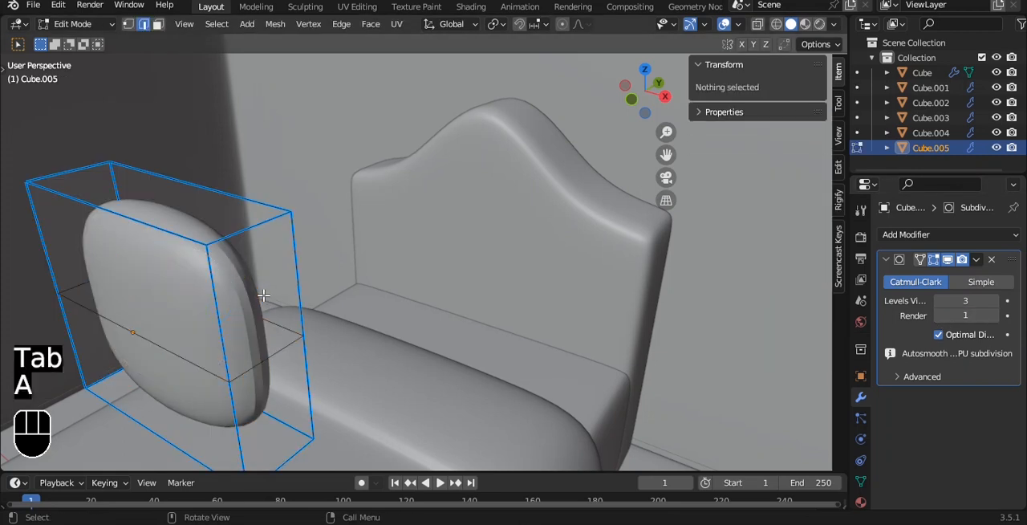
{"action": "key", "text": "ctrl+z"}
{"action": "key", "text": "ctrl+z"}
Step: Apply smooth shading to the pillow and inspect its side
{"action": "right_click", "coordinate": [305, 248]}
{"action": "left_click", "coordinate": [311, 246]}
{"action": "middle_click_drag", "start_coordinate": [374, 276], "coordinate": [345, 281], "text": "alt"}
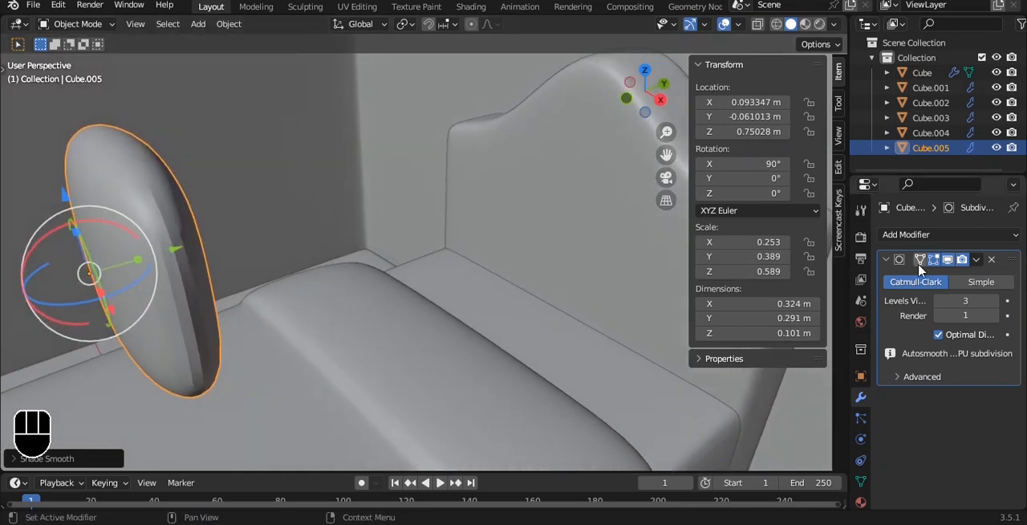
Step: Add a new Bevel modifier to the pillow and place it before the Subdivision Surface modifier
{"action": "left_click", "coordinate": [911, 235]}
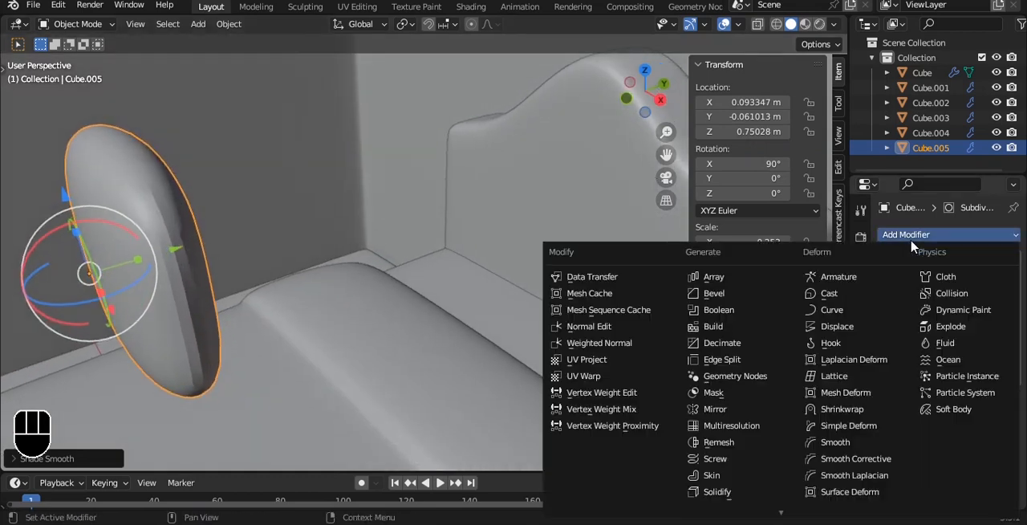
{"action": "left_click", "coordinate": [725, 293]}
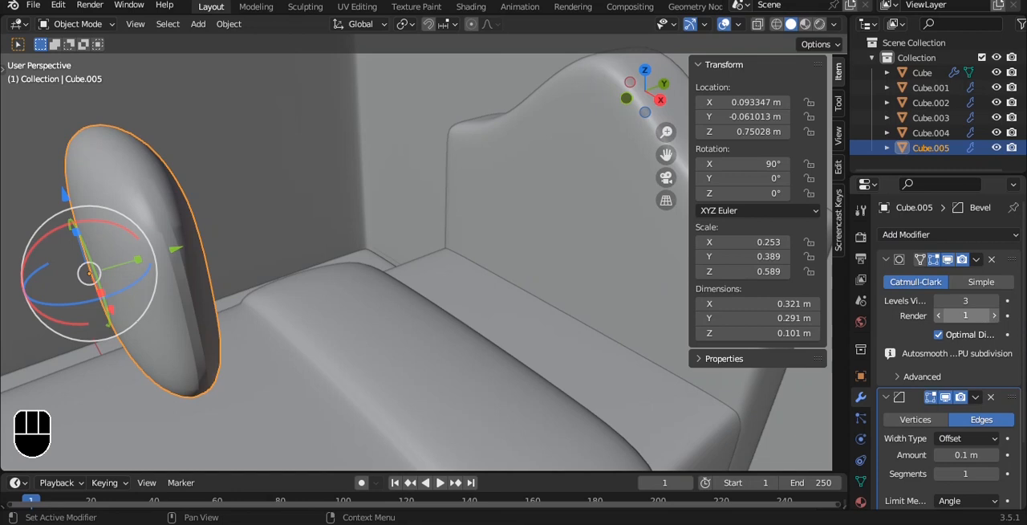
{"action": "left_click", "coordinate": [976, 397]}
{"action": "left_click", "coordinate": [976, 467]}
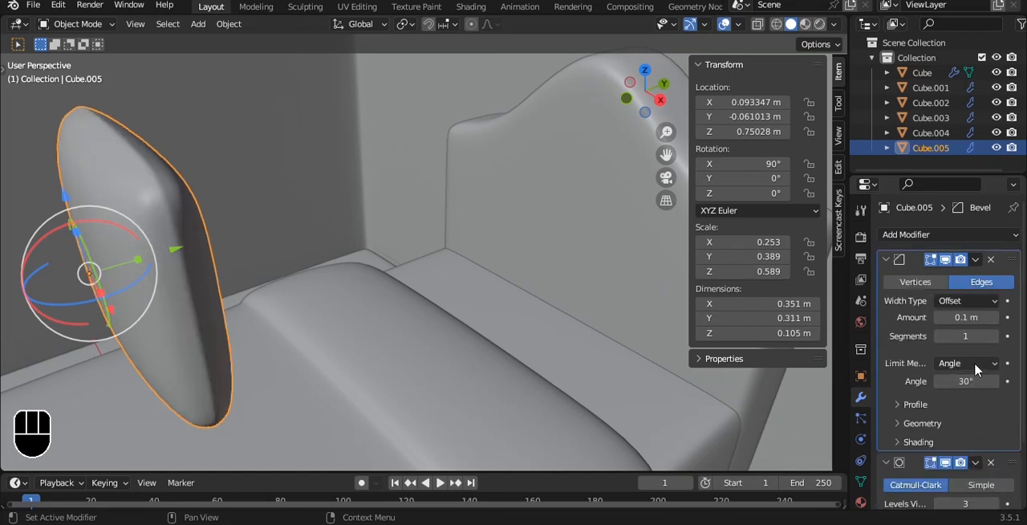
{"action": "middle_click_drag", "start_coordinate": [495, 295], "coordinate": [529, 219], "text": "alt"}
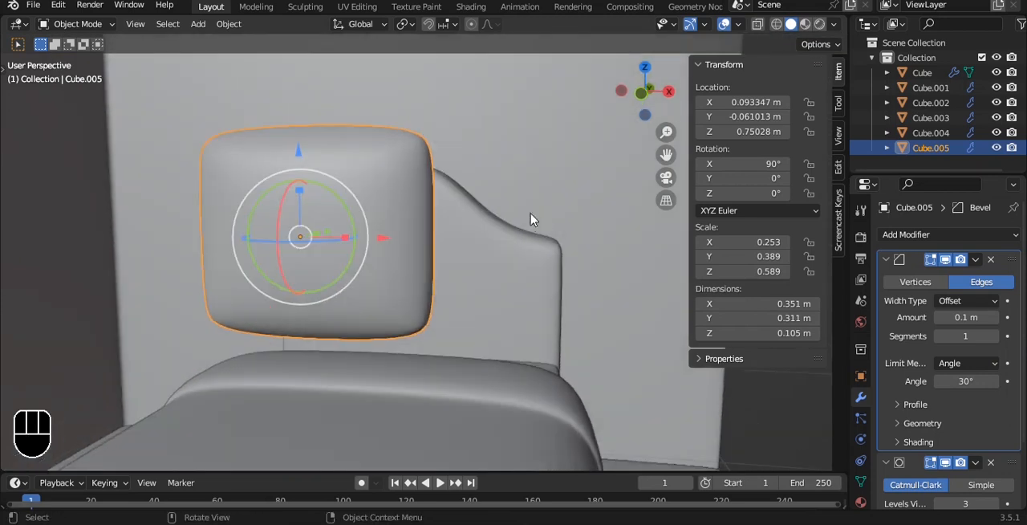
Step: Set the pillow's bevel to 2 segments, an amount of 0.08 m and a profile shape of 0.56
{"action": "left_click", "coordinate": [995, 338]}
{"action": "middle_click_drag", "start_coordinate": [564, 275], "coordinate": [417, 289]}
{"action": "mouse_move", "coordinate": [966, 317]}
{"action": "left_mouse_down"}
{"action": "mouse_move", "coordinate": [939, 317]}
{"action": "mouse_move", "coordinate": [975, 317]}
{"action": "mouse_move", "coordinate": [966, 317]}
{"action": "left_mouse_up"}
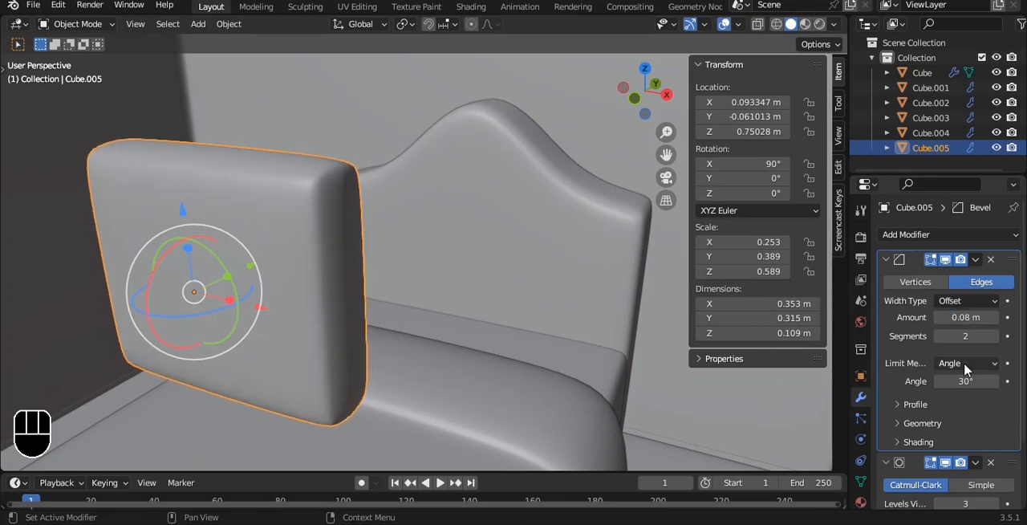
{"action": "left_click", "coordinate": [915, 404]}
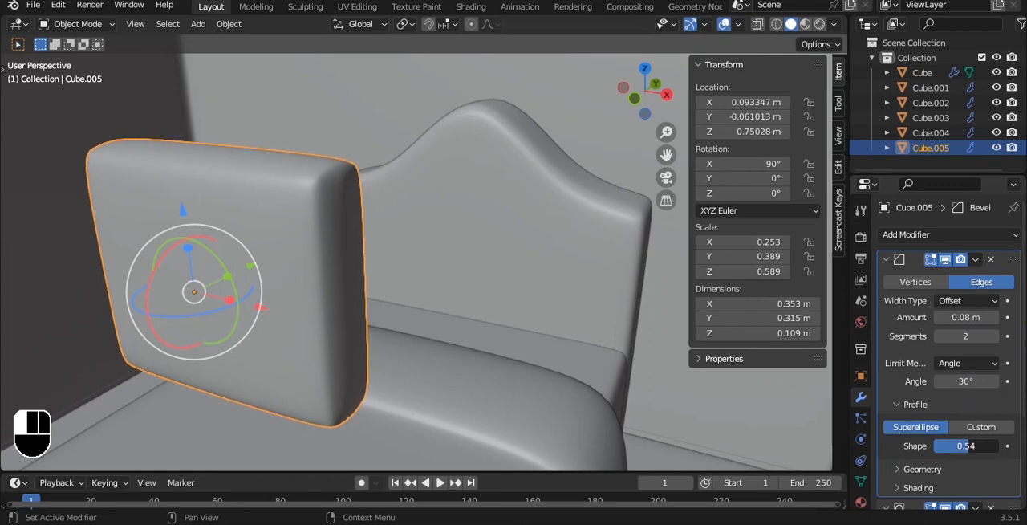
{"action": "mouse_move", "coordinate": [969, 446]}
{"action": "left_mouse_down"}
{"action": "mouse_move", "coordinate": [944, 446]}
{"action": "mouse_move", "coordinate": [970, 446]}
{"action": "left_mouse_up"}
Step: Move the pillow down and back in front of the headboard, to about Y 0.643 m and Z 0.511 m
{"action": "key", "text": "grave"}
{"action": "left_click", "coordinate": [461, 223]}
{"action": "left_click_drag", "start_coordinate": [461, 224], "coordinate": [464, 240], "text": "alt+shift"}
{"action": "left_click_drag", "start_coordinate": [363, 154], "coordinate": [361, 291]}
{"action": "left_click_drag", "start_coordinate": [442, 232], "coordinate": [594, 278], "text": "alt"}
{"action": "key", "text": "grave"}
{"action": "left_click", "coordinate": [667, 273]}
{"action": "left_click_drag", "start_coordinate": [491, 203], "coordinate": [414, 154], "text": "alt+shift"}
{"action": "key", "text": "g"}
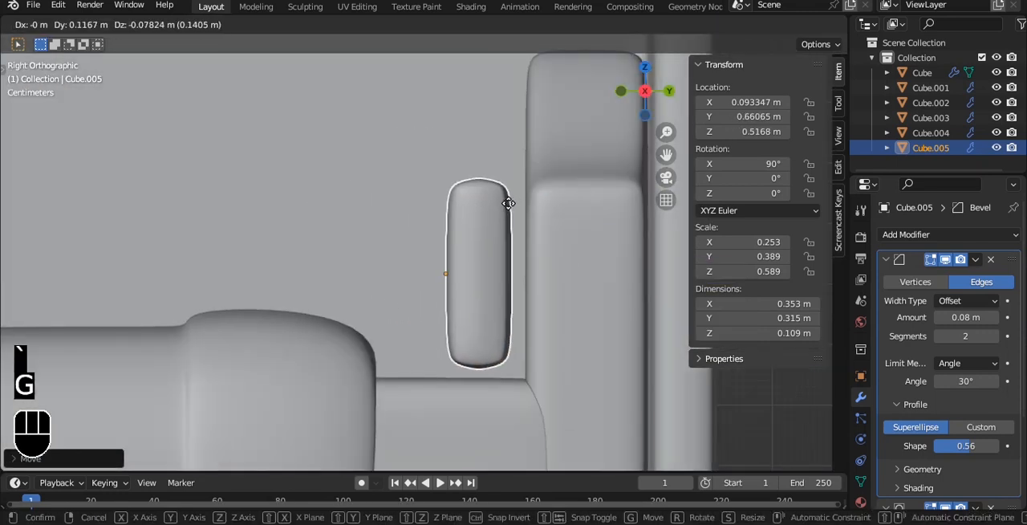
Step: Enlarge the pillow to about 0.451 × 0.403 × 0.139 m and raise it to about Z 0.540 m
{"action": "key", "text": "s"}
{"action": "key", "text": "g"}
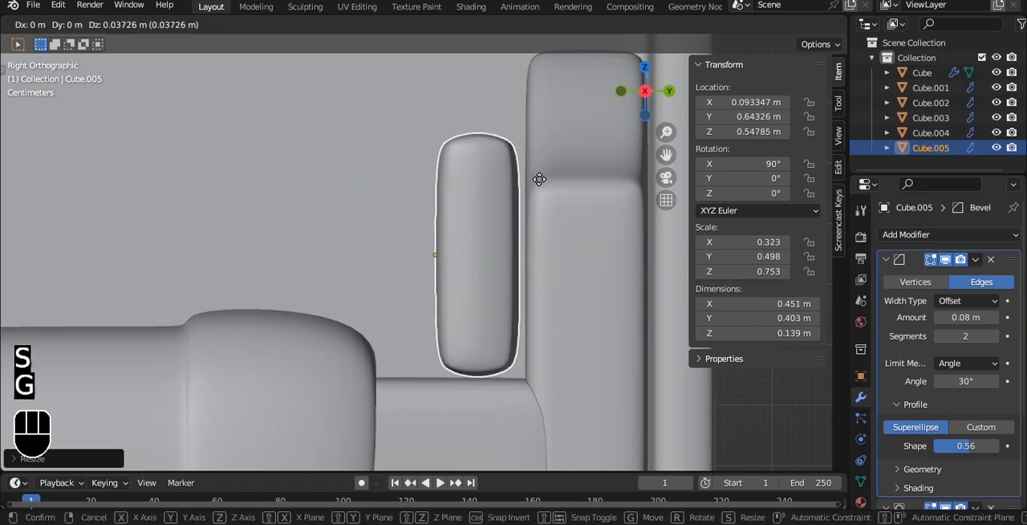
{"action": "left_click", "coordinate": [539, 190]}
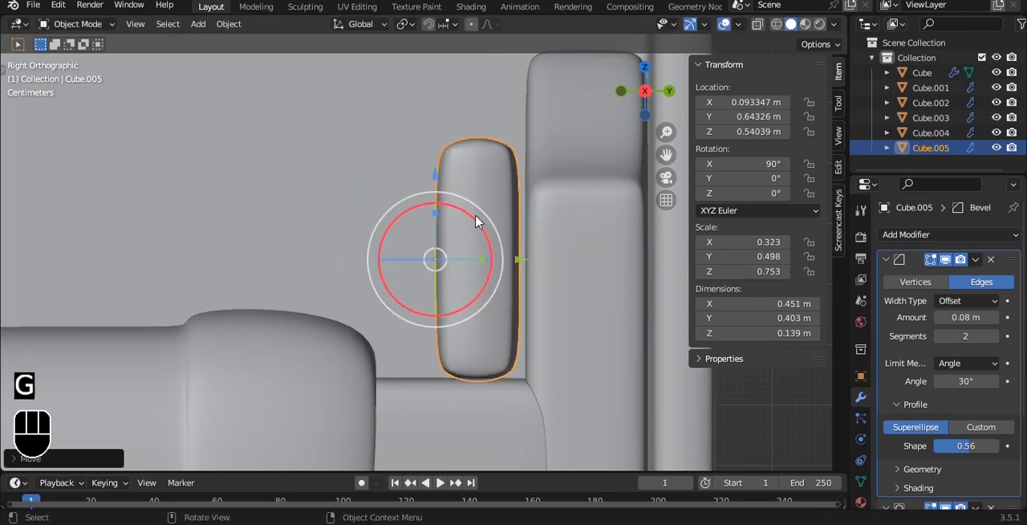
Step: Tilt the pillow to an X rotation of about 80.8° and move it to about Y 0.637 m and Z 0.550 m
{"action": "left_click_drag", "start_coordinate": [480, 223], "coordinate": [488, 223]}
{"action": "left_click_drag", "start_coordinate": [436, 175], "coordinate": [436, 168]}
{"action": "left_click_drag", "start_coordinate": [520, 255], "coordinate": [516, 255]}
{"action": "key", "text": "alt+a"}
Step: In top view, shrink the pillow to about 0.336 × 0.301 × 0.104 m and move it to about X -0.078 m and Y 0.687 m
{"action": "left_click_drag", "start_coordinate": [468, 215], "coordinate": [566, 270], "text": "alt"}
{"action": "key", "text": "grave"}
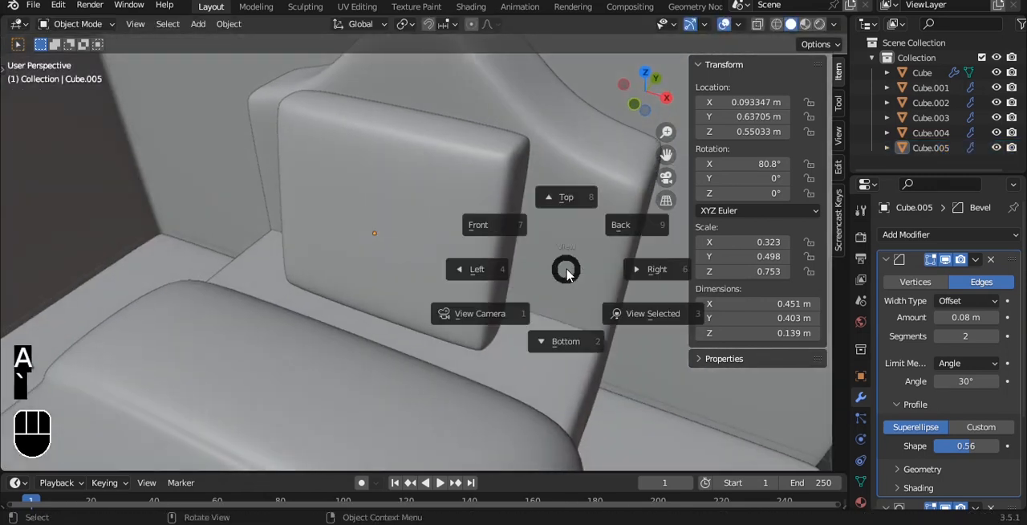
{"action": "left_click", "coordinate": [550, 197]}
{"action": "left_click", "coordinate": [449, 233]}
{"action": "key", "text": "s"}
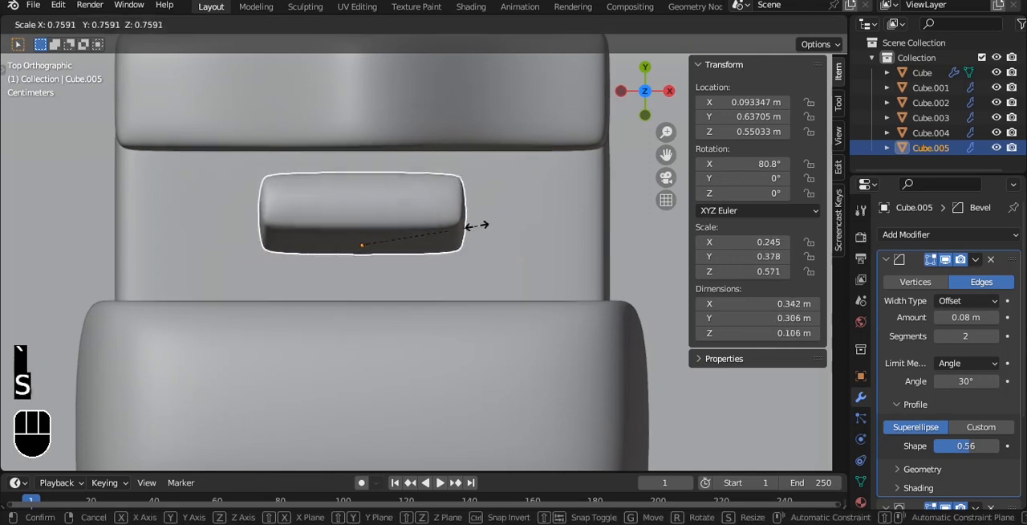
{"action": "left_click", "coordinate": [466, 229]}
{"action": "left_click_drag", "start_coordinate": [356, 159], "coordinate": [356, 127]}
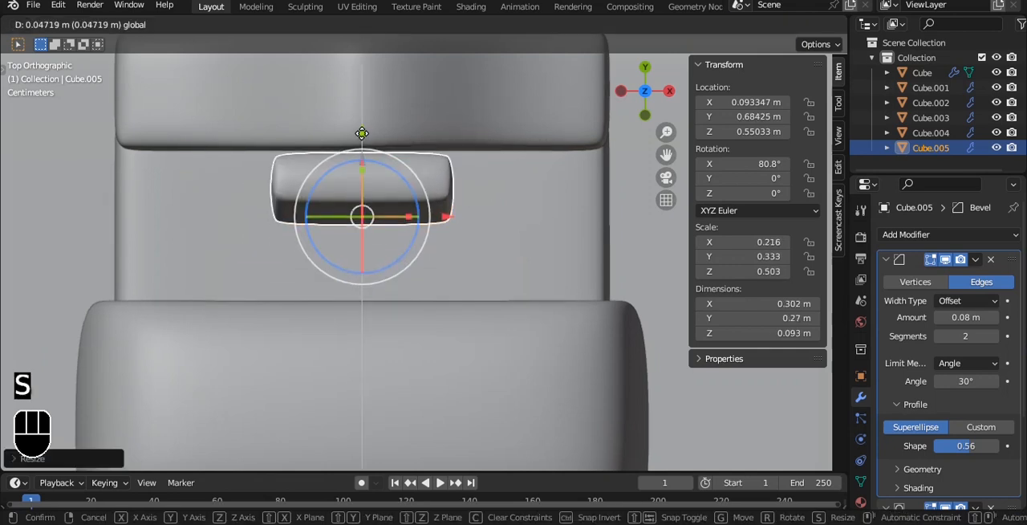
{"action": "left_click_drag", "start_coordinate": [448, 218], "coordinate": [360, 202]}
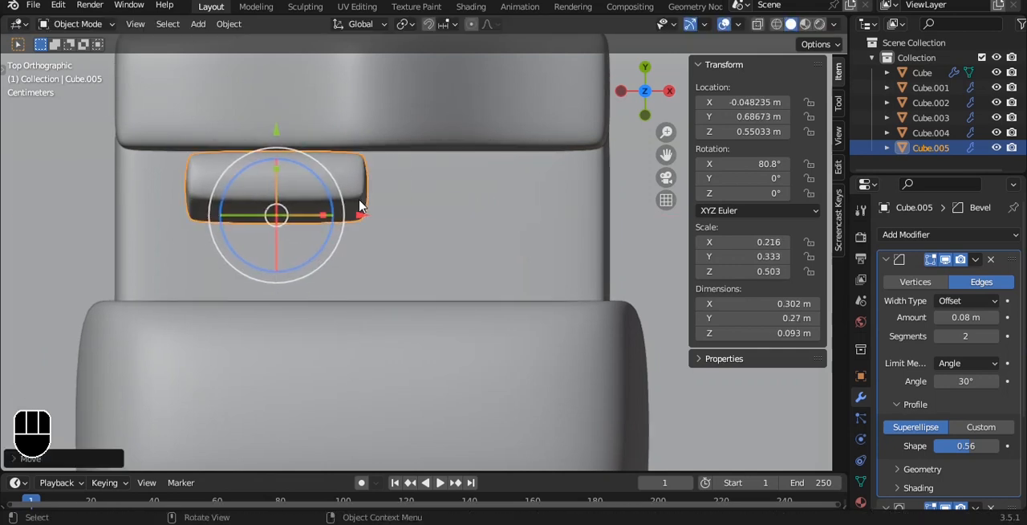
{"action": "key", "text": "s"}
{"action": "left_click", "coordinate": [369, 199]}
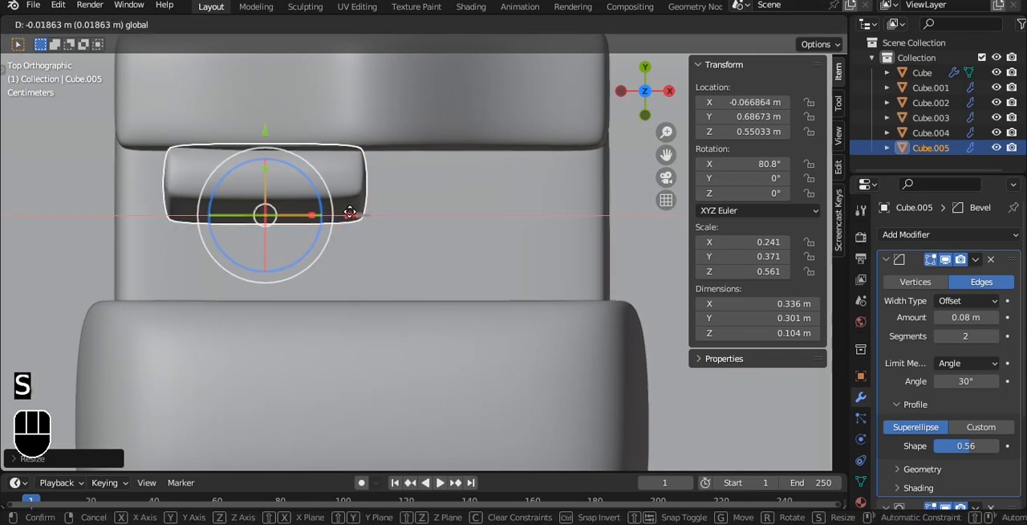
Step: Duplicate the pillow along X at an offset of about 0.353 m
{"action": "key", "text": "shift+d"}
{"action": "key", "text": "x"}
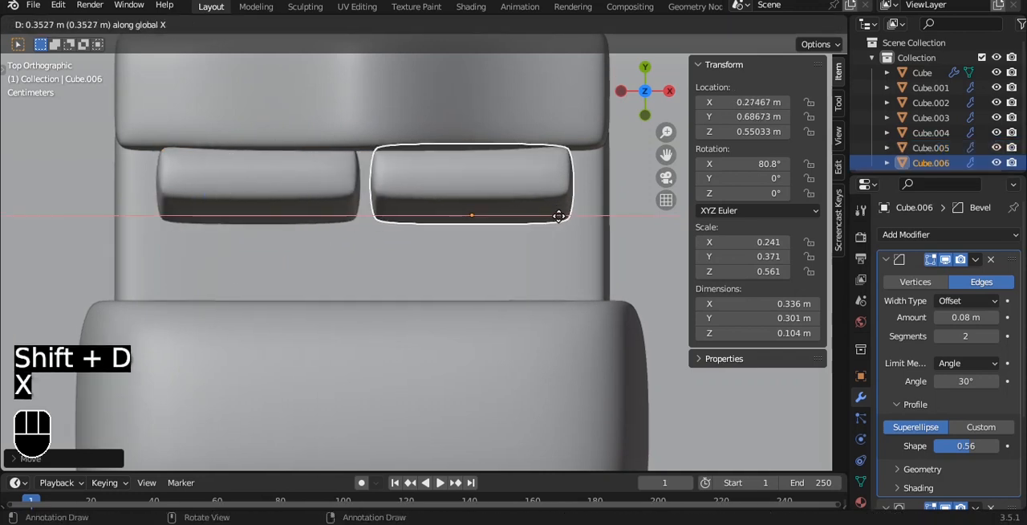
{"action": "left_click", "coordinate": [559, 215]}
Step: Select both pillows and, in side view, lower them onto the mattress close to the headboard
{"action": "key", "text": "grave"}
{"action": "left_click", "coordinate": [386, 193]}
{"action": "middle_click_drag", "start_coordinate": [530, 177], "coordinate": [410, 207]}
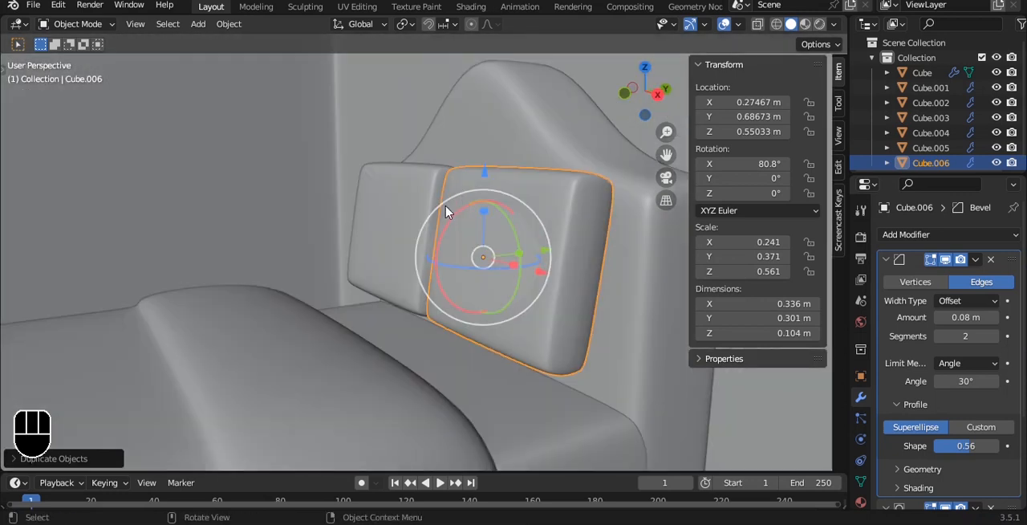
{"action": "left_click", "coordinate": [409, 207], "text": "shift"}
{"action": "left_click", "coordinate": [508, 211]}
{"action": "key", "text": "ctrl+z"}
{"action": "key", "text": "grave"}
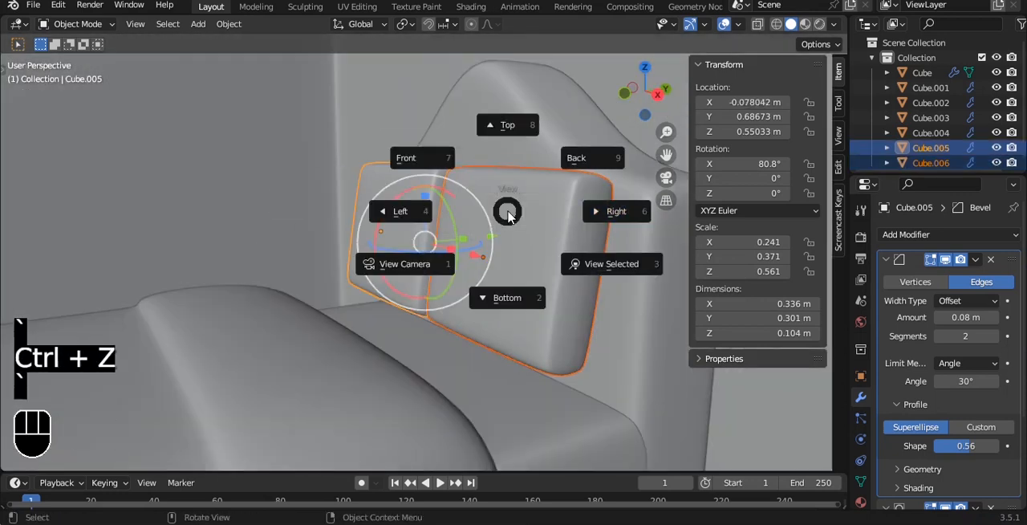
{"action": "left_click", "coordinate": [523, 212]}
{"action": "middle_click_drag", "start_coordinate": [504, 211], "coordinate": [467, 205], "text": "shift"}
{"action": "left_click_drag", "start_coordinate": [499, 250], "coordinate": [491, 243]}
{"action": "left_click_drag", "start_coordinate": [420, 163], "coordinate": [417, 206]}
Step: Deselect everything and save the file
{"action": "key", "text": "a"}
{"action": "middle_click_drag", "start_coordinate": [418, 207], "coordinate": [488, 238]}
{"action": "key", "text": "ctrl+s"}
Step: Duplicate the pillow at X 0.275 m and move the copy forward over the blanket to about Y 0.390 m
{"action": "left_click", "coordinate": [516, 248]}
{"action": "key", "text": "shift+d"}
{"action": "middle_click_drag", "start_coordinate": [539, 205], "coordinate": [497, 246]}
{"action": "left_click_drag", "start_coordinate": [497, 246], "coordinate": [382, 281]}
Step: Rotate the third pillow by 90° about the X axis
{"action": "key", "text": "r"}
{"action": "key", "text": "x"}
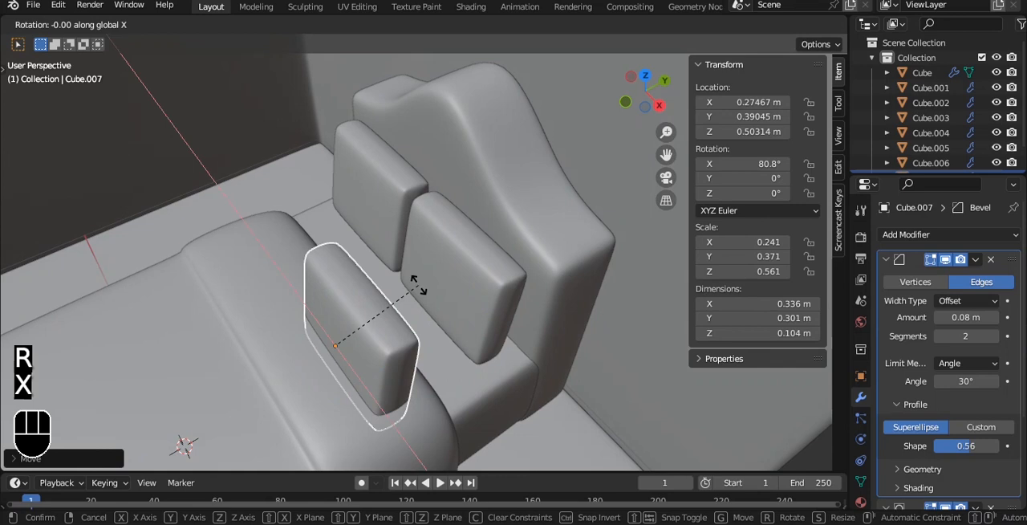
{"action": "key", "text": "9"}
{"action": "key", "text": "0"}
{"action": "left_click", "coordinate": [419, 291]}
Step: In side view, move the third pillow back to about Y 0.523 m and centre its origin on its geometry
{"action": "key", "text": "grave"}
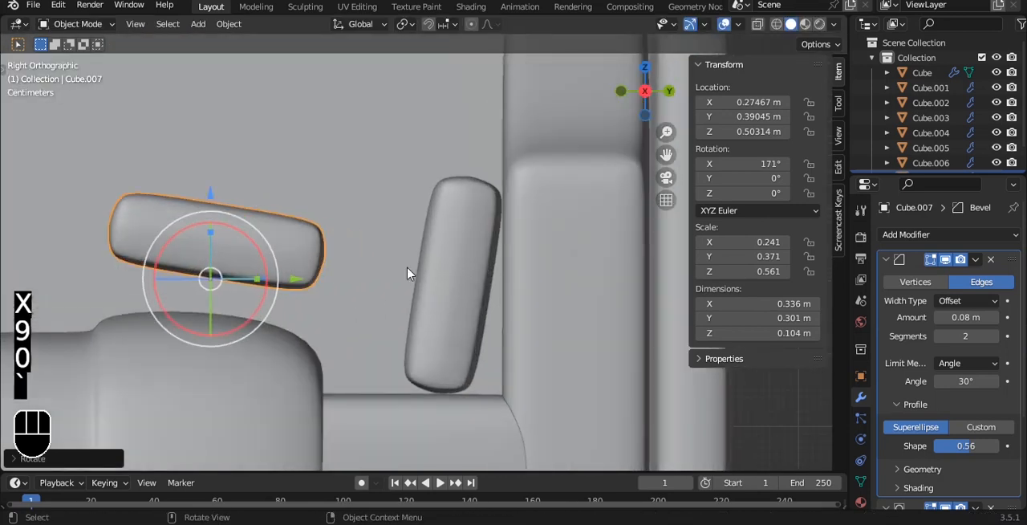
{"action": "left_click_drag", "start_coordinate": [308, 281], "coordinate": [404, 313]}
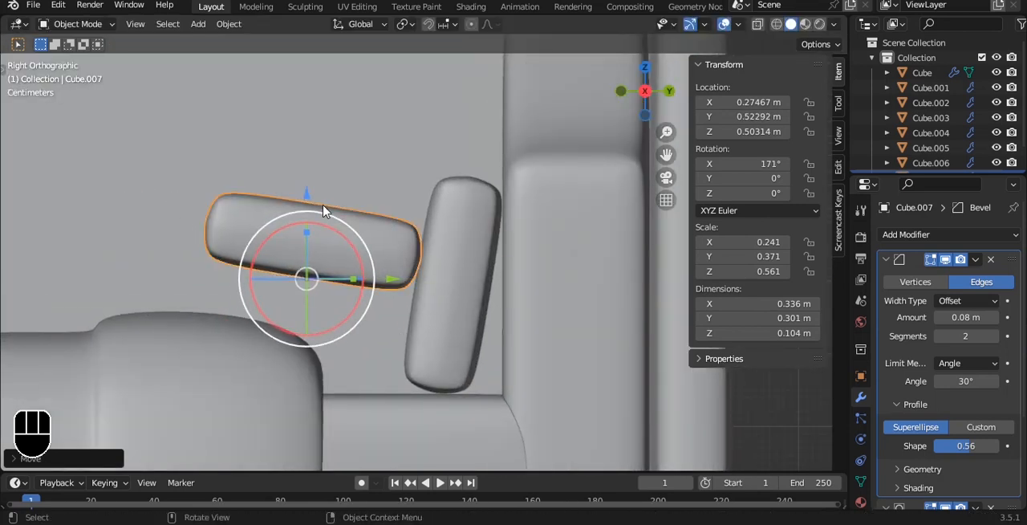
{"action": "key", "text": "q"}
{"action": "left_click", "coordinate": [324, 206]}
Step: Tilt the third pillow to an X rotation of about 156° and rest it on the blanket at about Y 0.521 m and Z 0.476 m
{"action": "left_click_drag", "start_coordinate": [353, 194], "coordinate": [366, 289]}
{"action": "key", "text": "g"}
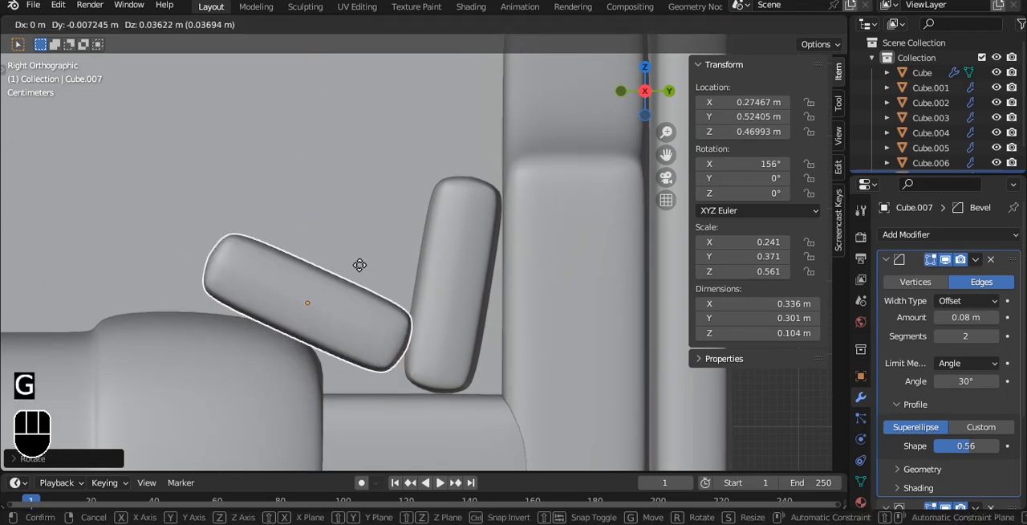
{"action": "left_click", "coordinate": [360, 268]}
{"action": "key", "text": "alt+a"}
Step: Try the third pillow centred between the other two at about X 0.114 m, and undo the move
{"action": "middle_click_drag", "start_coordinate": [303, 212], "coordinate": [612, 345], "text": "alt"}
{"action": "scroll", "coordinate": [433, 317], "scroll_direction": "down", "scroll_amount": 5}
{"action": "left_click", "coordinate": [385, 319]}
{"action": "left_click_drag", "start_coordinate": [571, 286], "coordinate": [528, 267]}
{"action": "left_click", "coordinate": [698, 390]}
{"action": "left_click_drag", "start_coordinate": [582, 317], "coordinate": [502, 269], "text": "alt"}
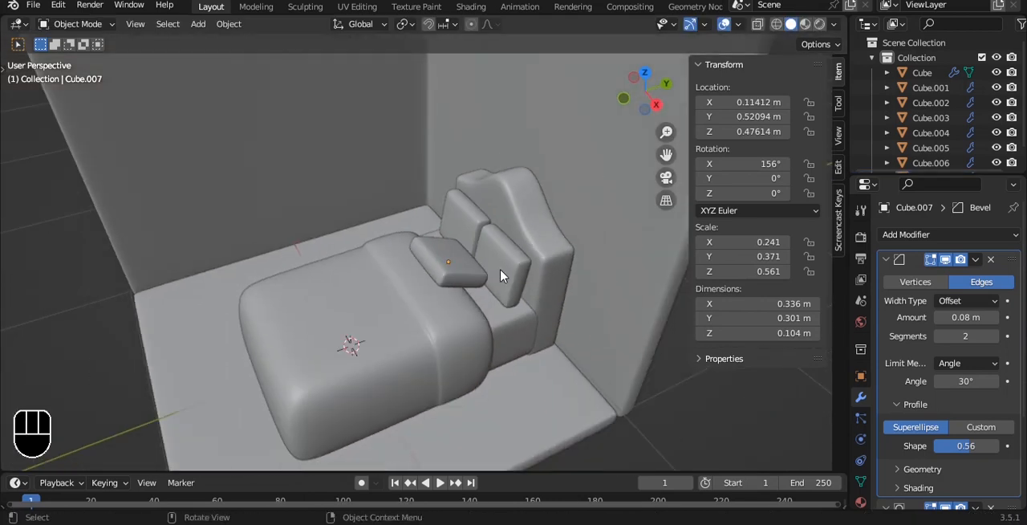
{"action": "key", "text": "ctrl+z"}
{"action": "key", "text": "ctrl+z"}
Step: Save the file with the three-pillow arrangement
{"action": "left_click", "coordinate": [672, 436]}
{"action": "left_click_drag", "start_coordinate": [521, 277], "coordinate": [501, 245], "text": "alt"}
{"action": "key", "text": "ctrl+s"}
{"action": "scroll", "coordinate": [492, 251], "scroll_direction": "down", "scroll_amount": 2}
{"action": "scroll", "coordinate": [501, 251], "scroll_direction": "up", "scroll_amount": 2}
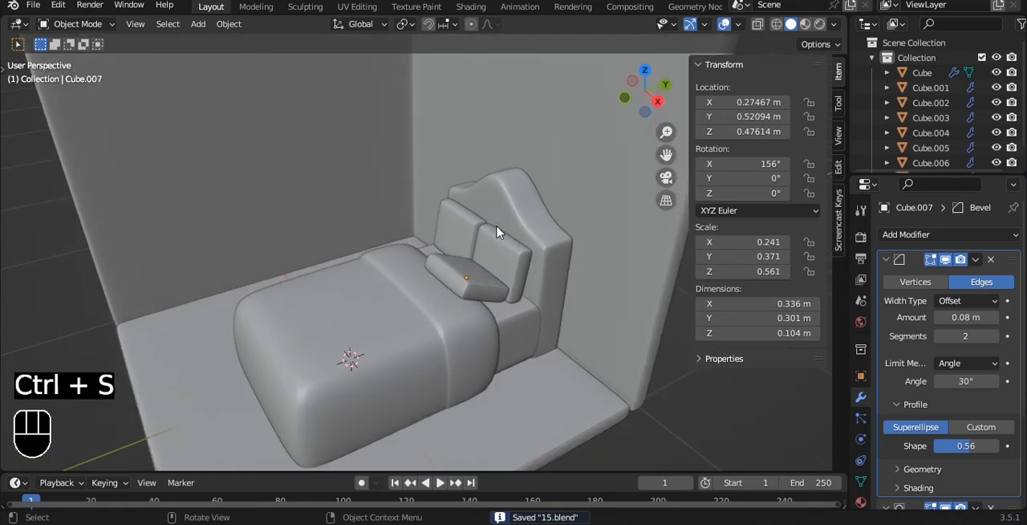
{"action": "left_click_drag", "start_coordinate": [512, 318], "coordinate": [393, 213], "text": "alt"}
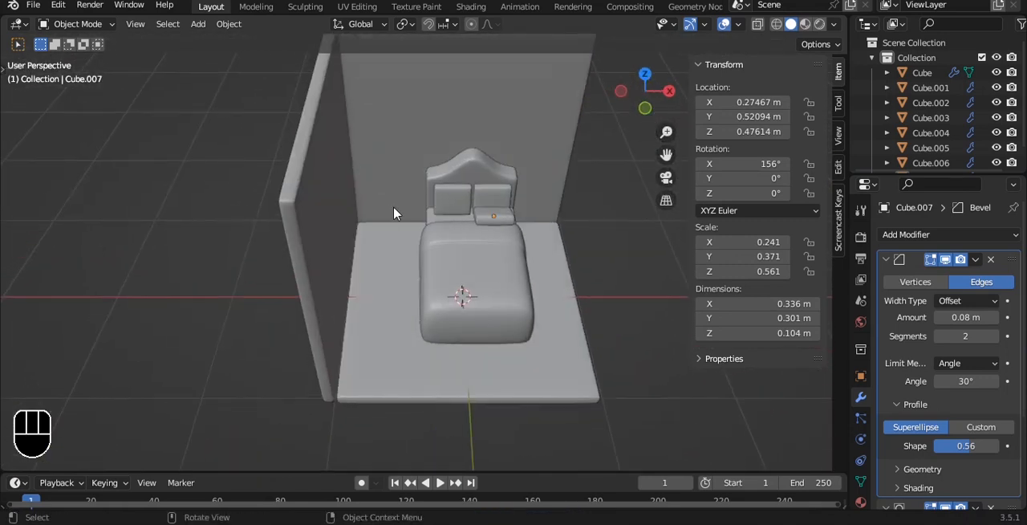
{"action": "left_click_drag", "start_coordinate": [391, 213], "coordinate": [427, 138], "text": "alt"}
{"action": "key", "text": "shift+a"}
{"action": "mouse_move", "coordinate": [427, 138]}
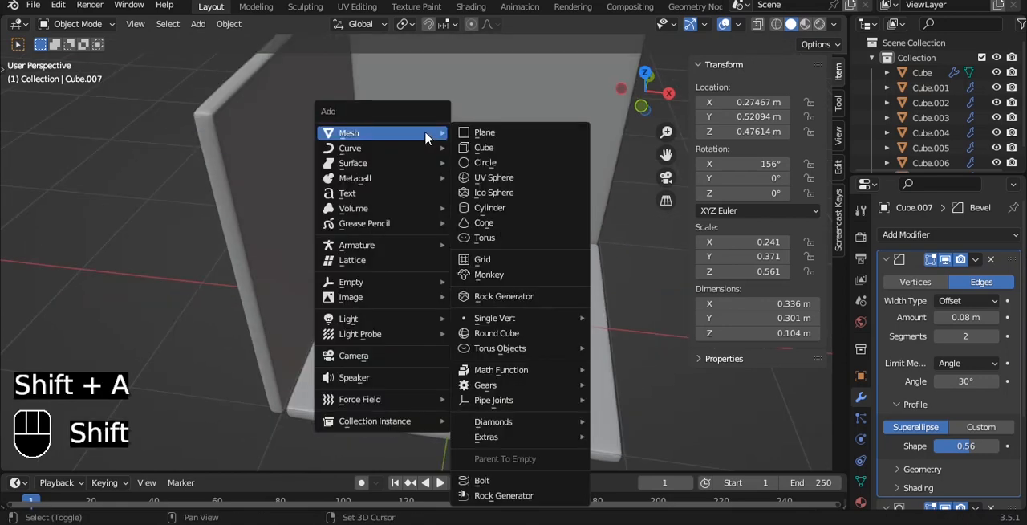
{"action": "left_click", "coordinate": [474, 149]}
{"action": "key", "text": "ctrl+z"}
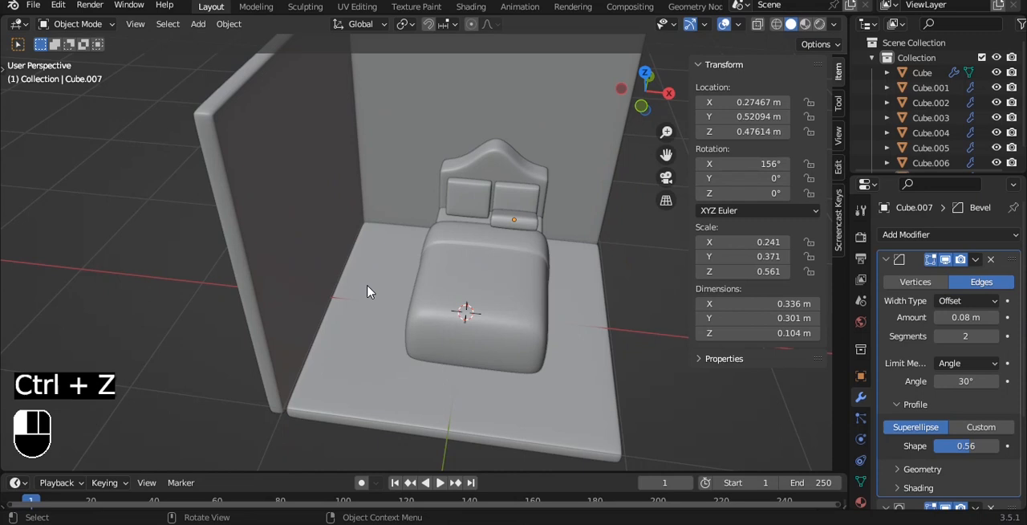
Step: Duplicate the floor's top face in place and separate the copy into its own object
{"action": "left_click", "coordinate": [370, 290]}
{"action": "key", "text": "Tab"}
{"action": "key", "text": "3"}
{"action": "key", "text": "shift+d"}
{"action": "right_click", "coordinate": [371, 288]}
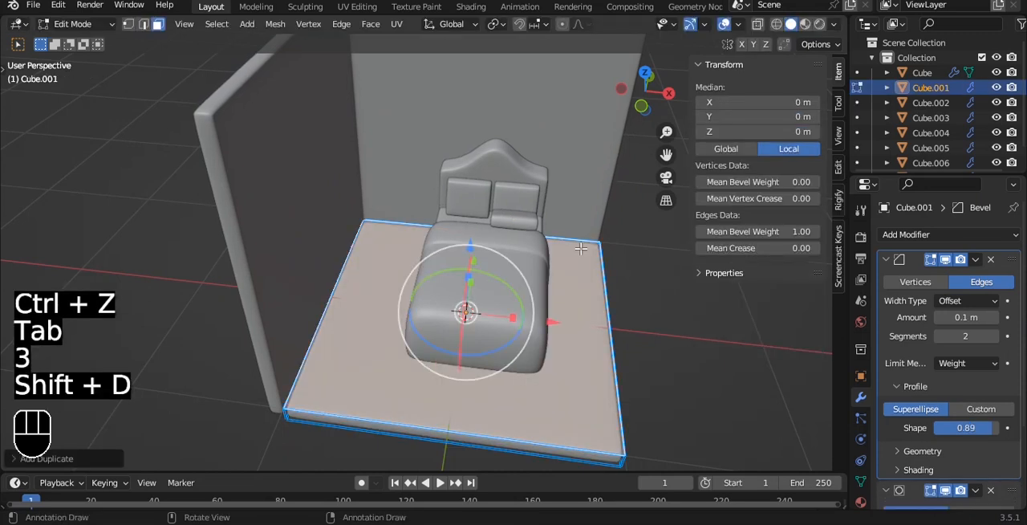
{"action": "key", "text": "p"}
{"action": "left_click", "coordinate": [369, 289]}
{"action": "key", "text": "Tab"}
Step: Select the separated floor face and set its origin
{"action": "left_click", "coordinate": [366, 291]}
{"action": "key", "text": "q"}
{"action": "left_click", "coordinate": [490, 238]}
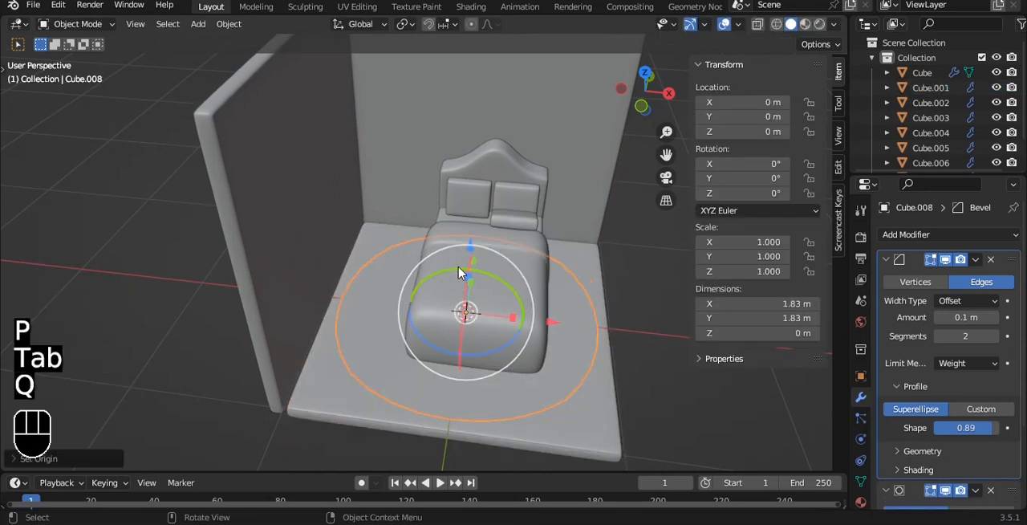
Step: Raise the separated face to about Z 0.798 m and scale it down uniformly to about 0.390
{"action": "left_click_drag", "start_coordinate": [471, 244], "coordinate": [477, 156]}
{"action": "key", "text": "s"}
{"action": "left_click", "coordinate": [525, 231]}
Step: In top view, narrow the face along Y to a scale of about 0.257
{"action": "middle_click_drag", "start_coordinate": [525, 231], "coordinate": [523, 170]}
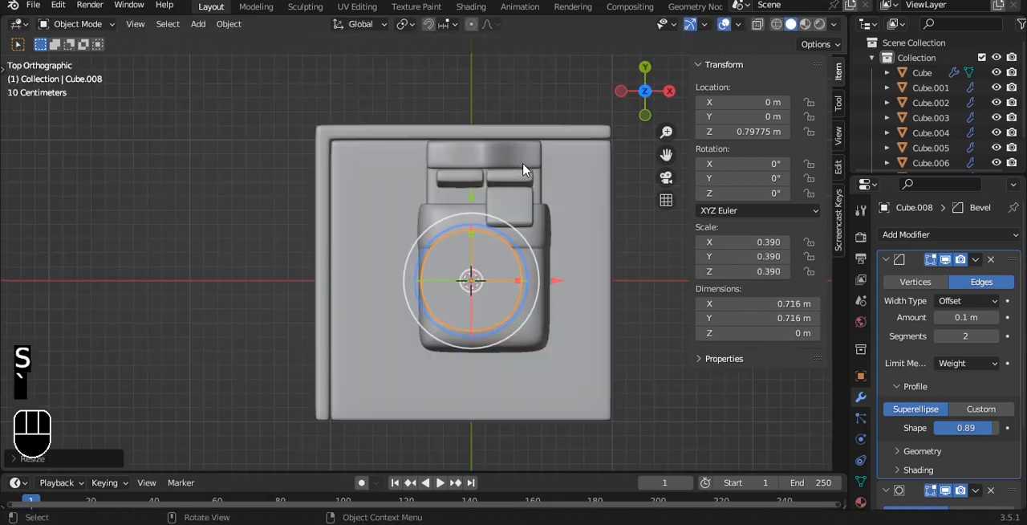
{"action": "key", "text": "grave"}
{"action": "scroll", "coordinate": [530, 209], "scroll_direction": "up", "scroll_amount": 5}
{"action": "key", "text": "s"}
{"action": "key", "text": "y"}
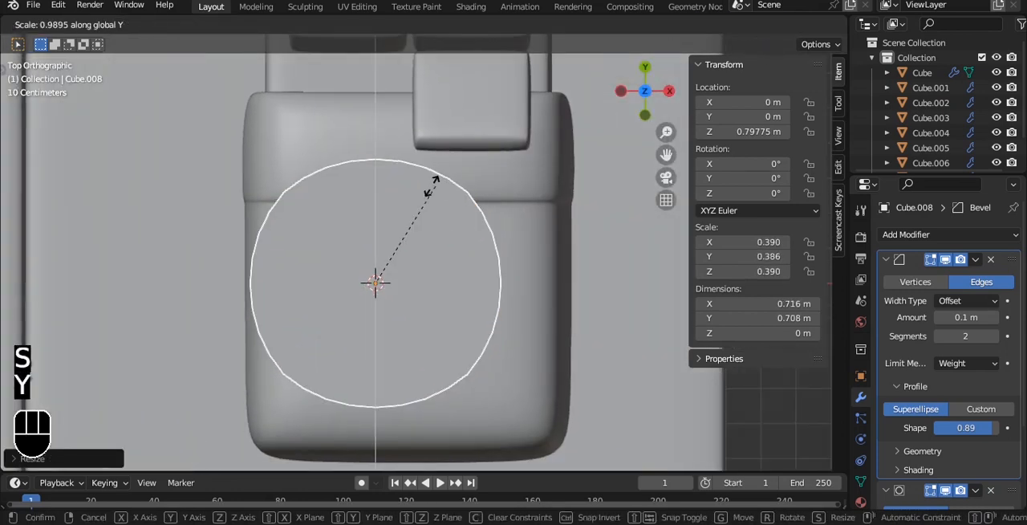
{"action": "left_click", "coordinate": [399, 213]}
Step: In front view, extrude the whole face downward into a block about 0.264 m thick
{"action": "key", "text": "grave"}
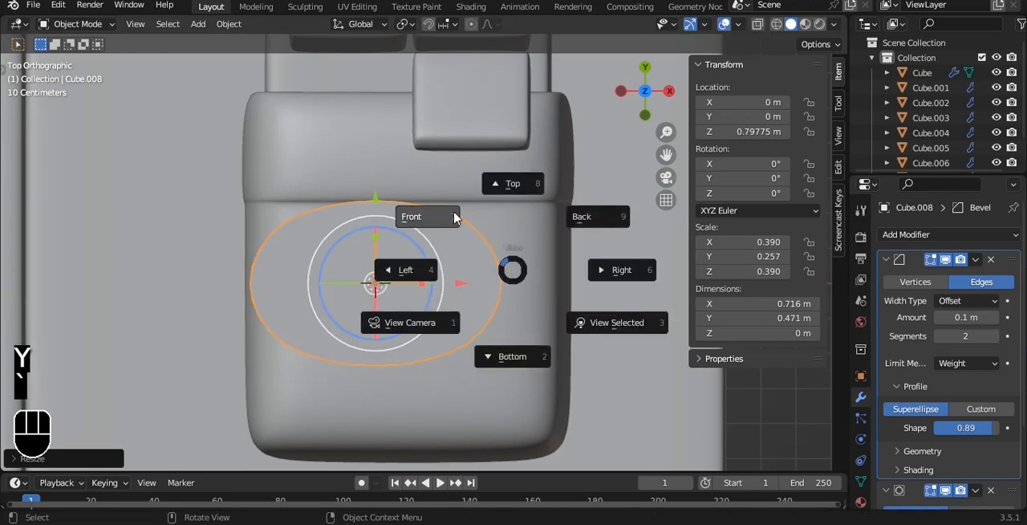
{"action": "left_click", "coordinate": [454, 218]}
{"action": "key", "text": "Tab"}
{"action": "key", "text": "a"}
{"action": "key", "text": "e"}
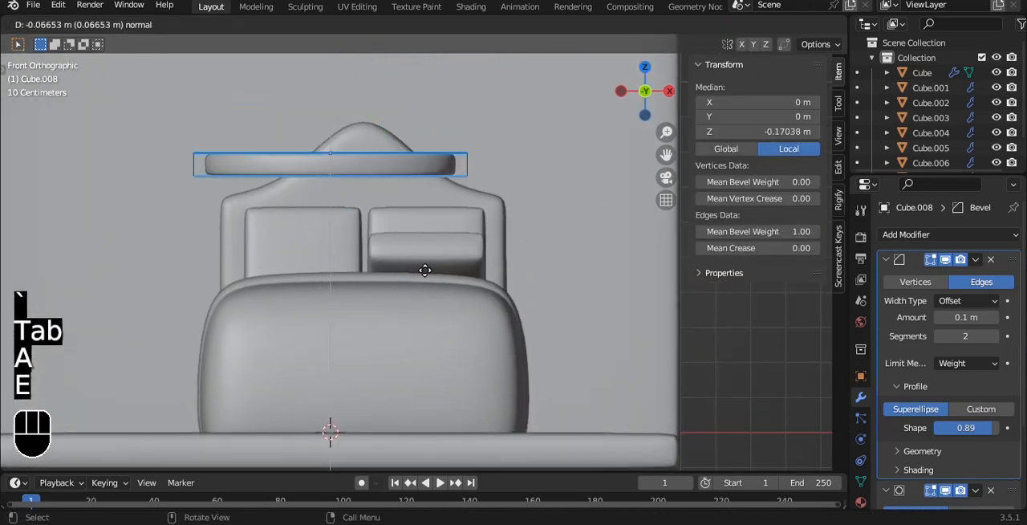
{"action": "left_click", "coordinate": [434, 337]}
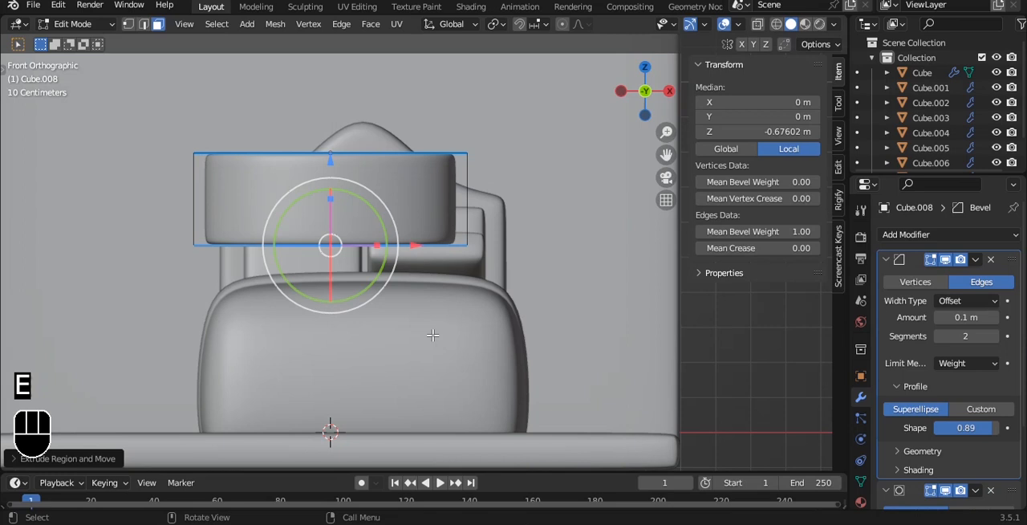
Step: Set the mean bevel weight of all the block's edges to 1.00
{"action": "key", "text": "a"}
{"action": "key", "text": "a"}
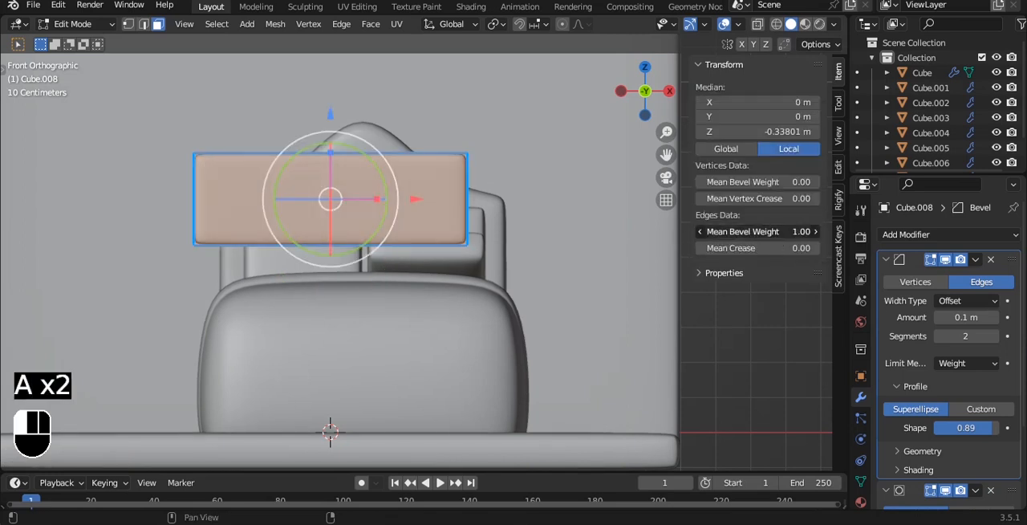
{"action": "middle_click_drag", "start_coordinate": [405, 201], "coordinate": [385, 215]}
{"action": "key", "text": "Tab"}
Step: Apply smooth shading to the block
{"action": "scroll", "coordinate": [439, 241], "scroll_direction": "up", "scroll_amount": 3}
{"action": "scroll", "coordinate": [440, 240], "scroll_direction": "down", "scroll_amount": 6}
{"action": "scroll", "coordinate": [385, 215], "scroll_direction": "up", "scroll_amount": 4}
{"action": "right_click", "coordinate": [386, 215]}
{"action": "left_click", "coordinate": [386, 215]}
Step: Shrink the block to about 0.541 × 0.356 × 0.183 m and place it beside the bed at about X -0.689 m and Z 0.316 m
{"action": "key", "text": "grave"}
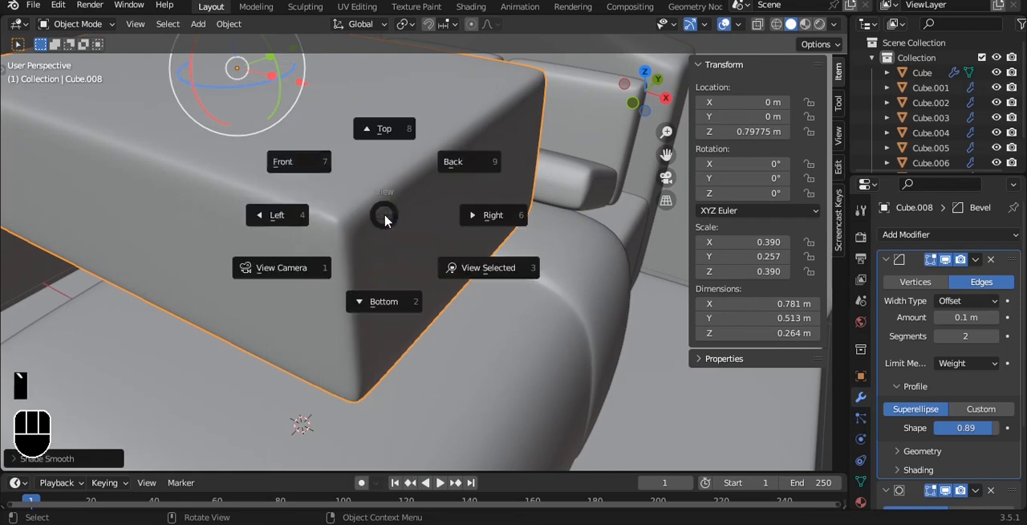
{"action": "left_click", "coordinate": [347, 180]}
{"action": "scroll", "coordinate": [348, 180], "scroll_direction": "down", "scroll_amount": 2}
{"action": "middle_click_drag", "start_coordinate": [347, 180], "coordinate": [526, 200], "text": "shift"}
{"action": "scroll", "coordinate": [508, 184], "scroll_direction": "down", "scroll_amount": 3}
{"action": "left_click_drag", "start_coordinate": [530, 184], "coordinate": [384, 184]}
{"action": "key", "text": "s"}
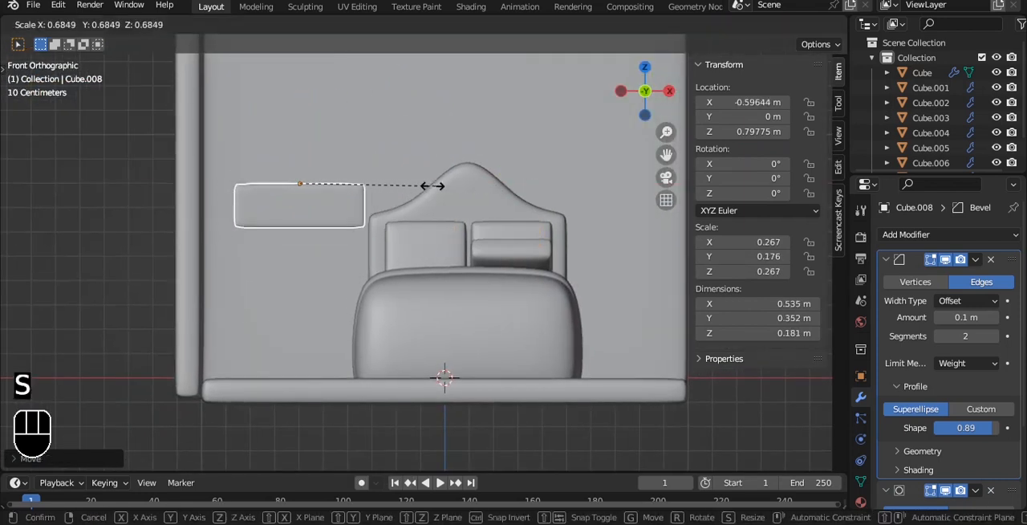
{"action": "left_click", "coordinate": [439, 188]}
{"action": "key", "text": "g"}
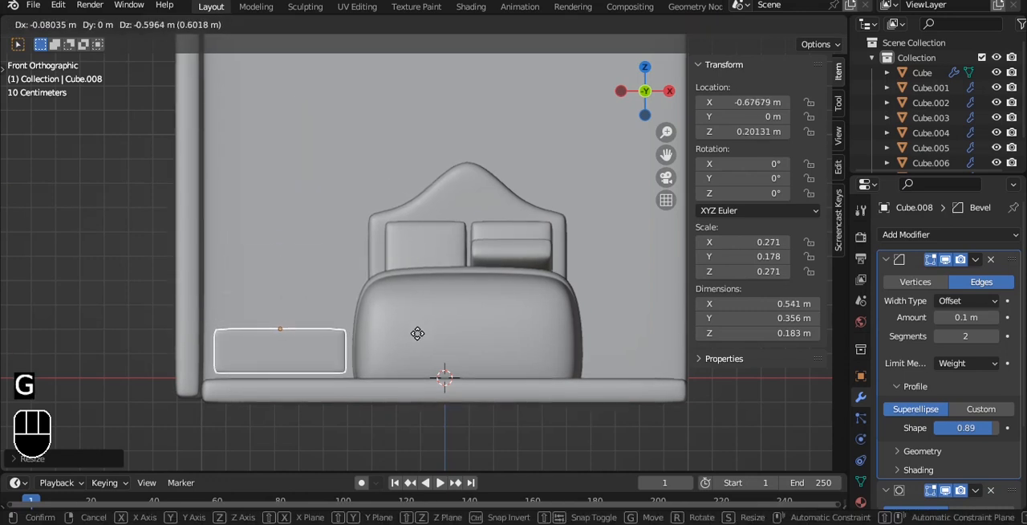
{"action": "left_click", "coordinate": [415, 305]}
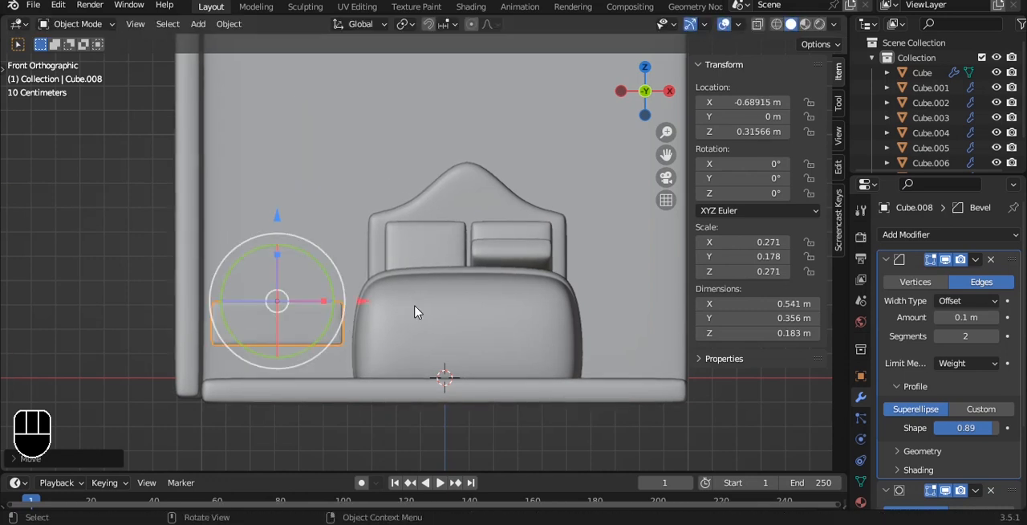
Step: Isolate the block, duplicate it and move the copy down to about Z 0.163 m
{"action": "key", "text": "slash"}
{"action": "key", "text": "shift+d"}
{"action": "right_click", "coordinate": [464, 207]}
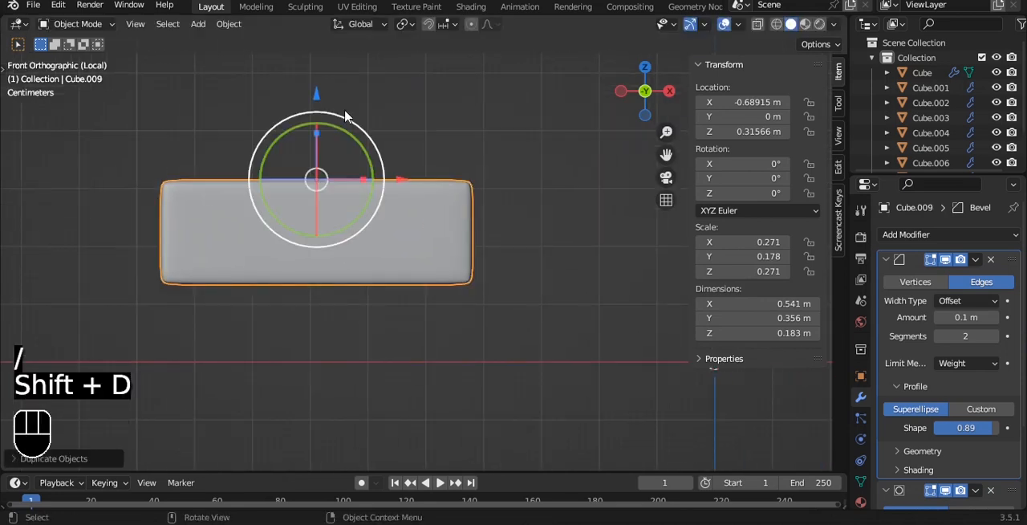
{"action": "left_click_drag", "start_coordinate": [313, 105], "coordinate": [313, 192]}
Step: Shrink the copied block to a leg about 0.0709 × 0.0467 × 0.055 m and move it to about X -0.494 m, Z 0.169 m
{"action": "key", "text": "s"}
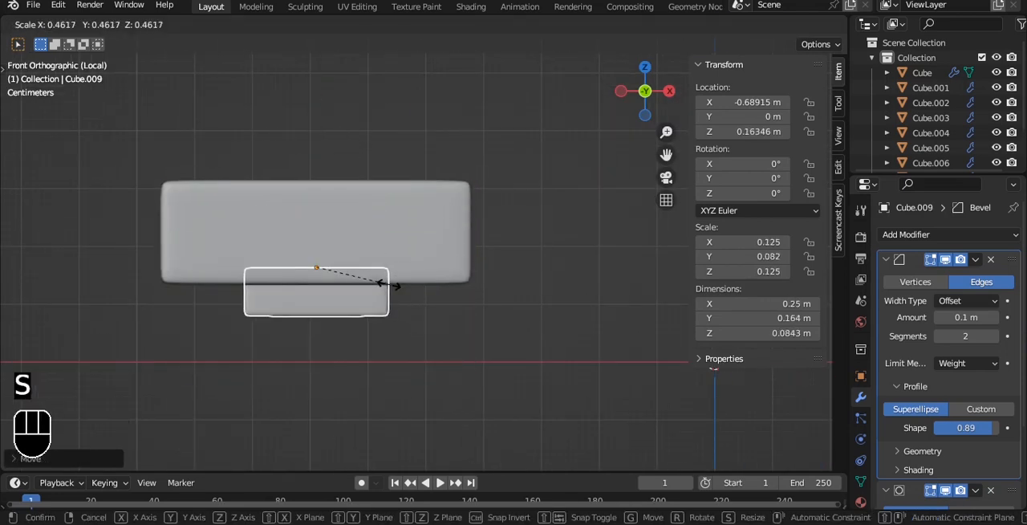
{"action": "key", "text": "s"}
{"action": "key", "text": "z"}
{"action": "key", "text": "s"}
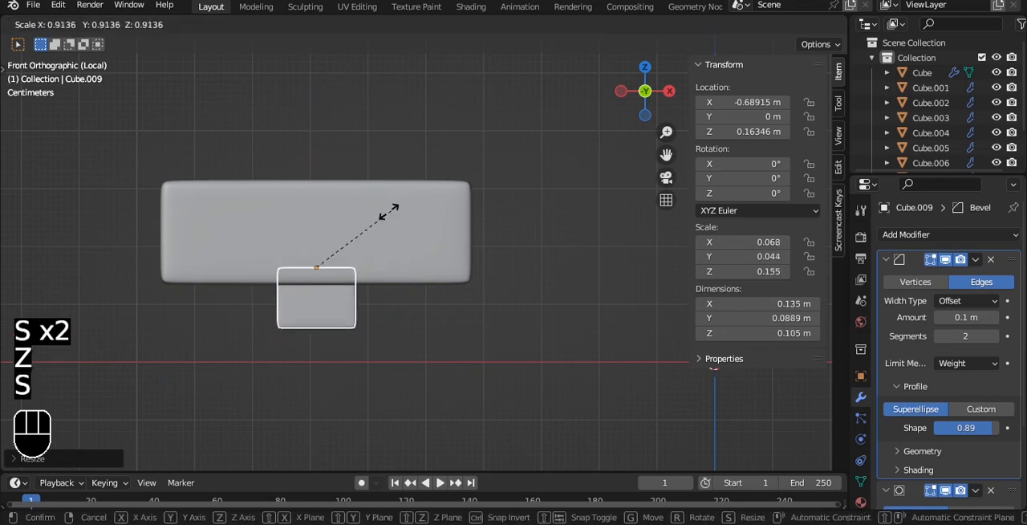
{"action": "left_click", "coordinate": [357, 236]}
{"action": "key", "text": "g"}
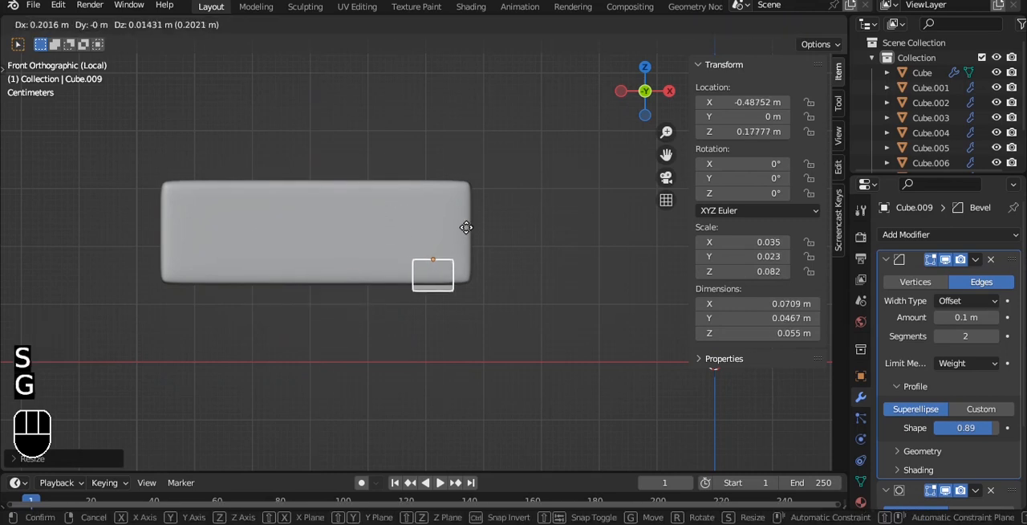
{"action": "left_click", "coordinate": [467, 235]}
Step: From the top view, stretch the leg to about 0.0689 m along Y and move it to about Y -0.088 m
{"action": "key", "text": "grave"}
{"action": "left_click", "coordinate": [470, 182]}
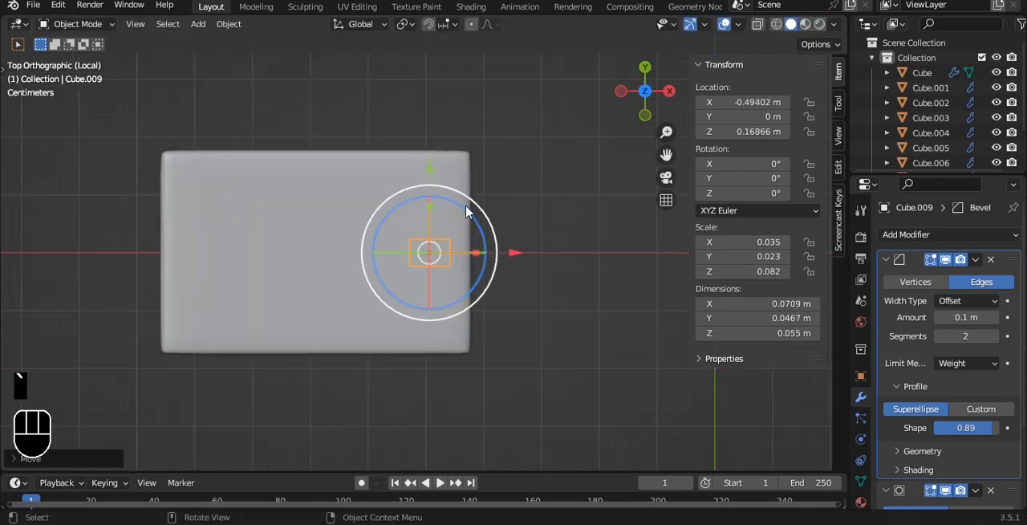
{"action": "key", "text": "s"}
{"action": "key", "text": "y"}
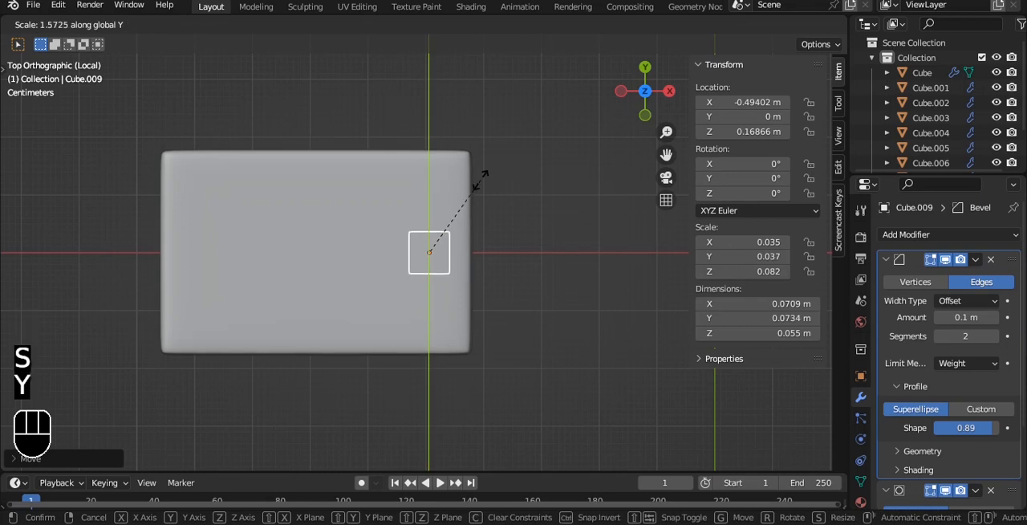
{"action": "left_click", "coordinate": [477, 189]}
{"action": "left_click_drag", "start_coordinate": [427, 170], "coordinate": [428, 219]}
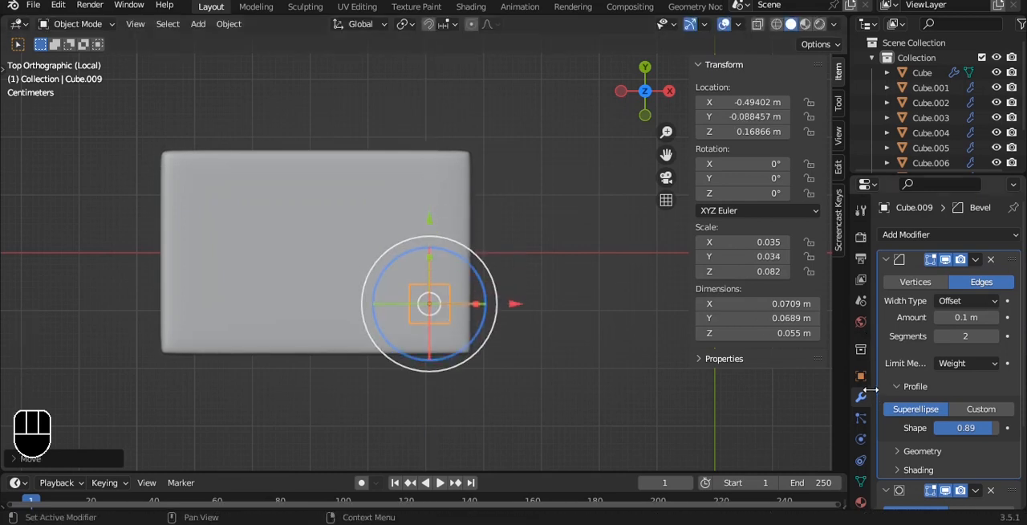
Step: Add a Mirror modifier to the leg with the large block as mirror object, mirroring on the X and Y axes
{"action": "left_click", "coordinate": [886, 260]}
{"action": "left_click", "coordinate": [887, 279]}
{"action": "left_click", "coordinate": [906, 235]}
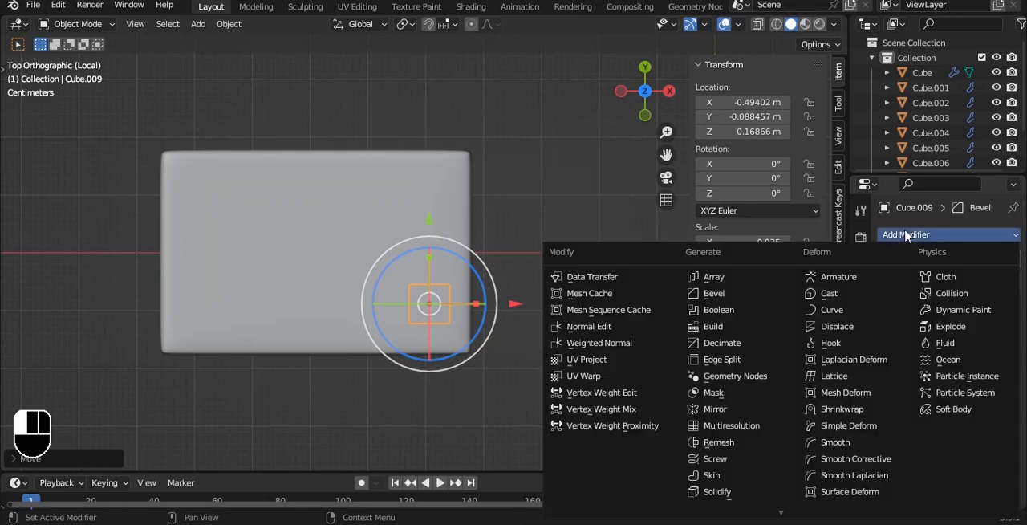
{"action": "left_click", "coordinate": [735, 411]}
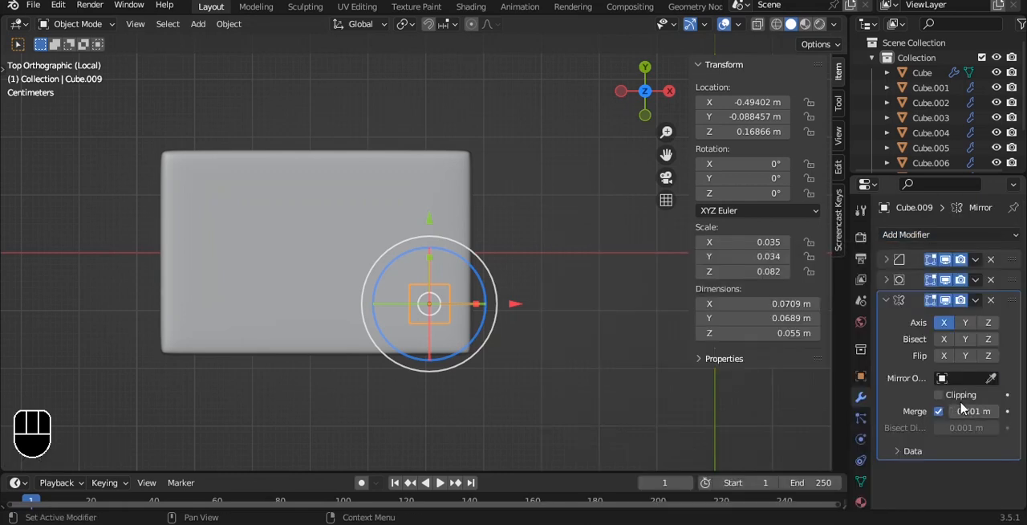
{"action": "left_click", "coordinate": [435, 268]}
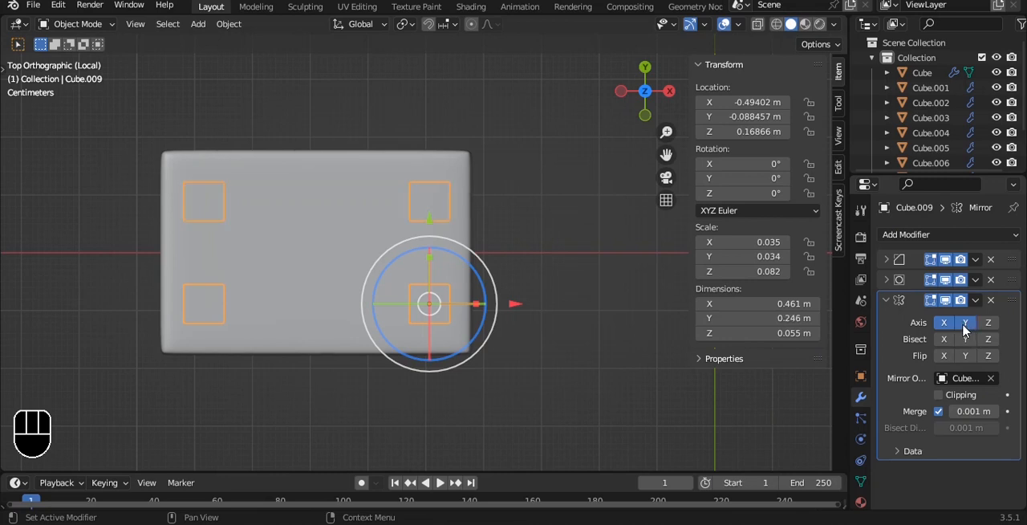
Step: Lower the mirrored legs to about Z 0.154 m so they protrude below the block, and leave the isolated view
{"action": "left_click", "coordinate": [557, 259]}
{"action": "left_click_drag", "start_coordinate": [555, 265], "coordinate": [502, 120], "text": "alt"}
{"action": "left_click", "coordinate": [434, 297]}
{"action": "left_click_drag", "start_coordinate": [429, 276], "coordinate": [415, 251], "text": "alt"}
{"action": "left_click_drag", "start_coordinate": [403, 175], "coordinate": [402, 187]}
{"action": "left_click", "coordinate": [557, 290]}
{"action": "scroll", "coordinate": [444, 321], "scroll_direction": "up", "scroll_amount": 5}
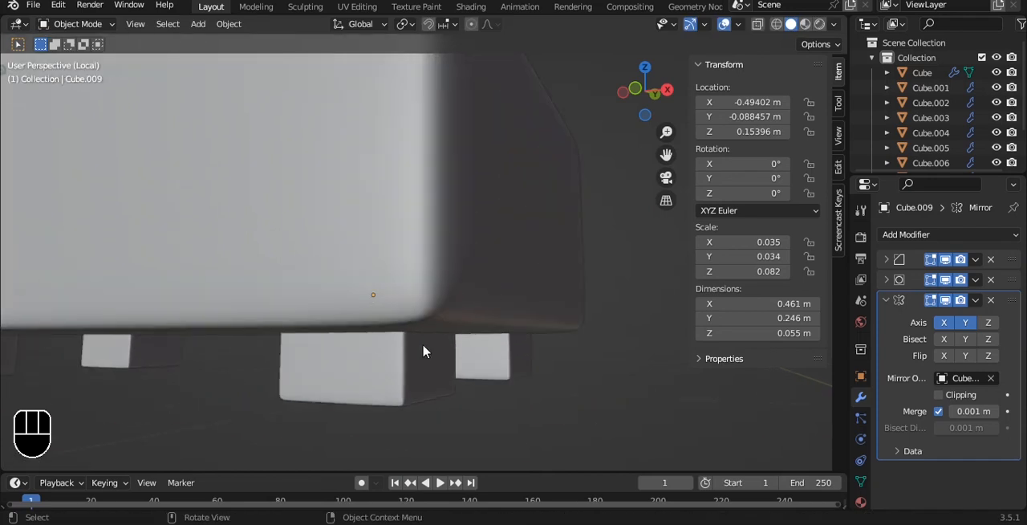
{"action": "key", "text": "KP_Divide"}
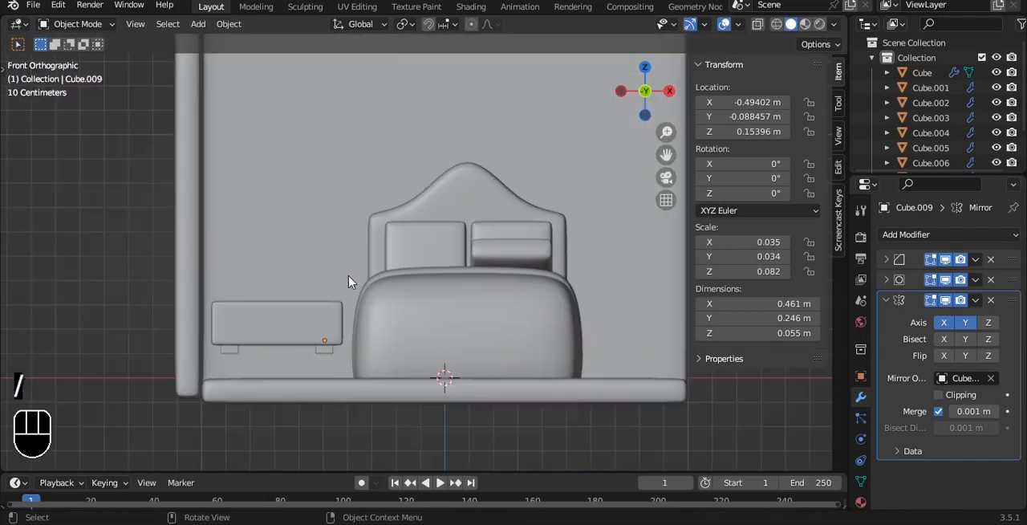
Step: Save the file and lower the block with its legs onto the floor, with the block at about Z 0.213 m
{"action": "scroll", "coordinate": [348, 276], "scroll_direction": "up", "scroll_amount": 4}
{"action": "key", "text": "ctrl+s"}
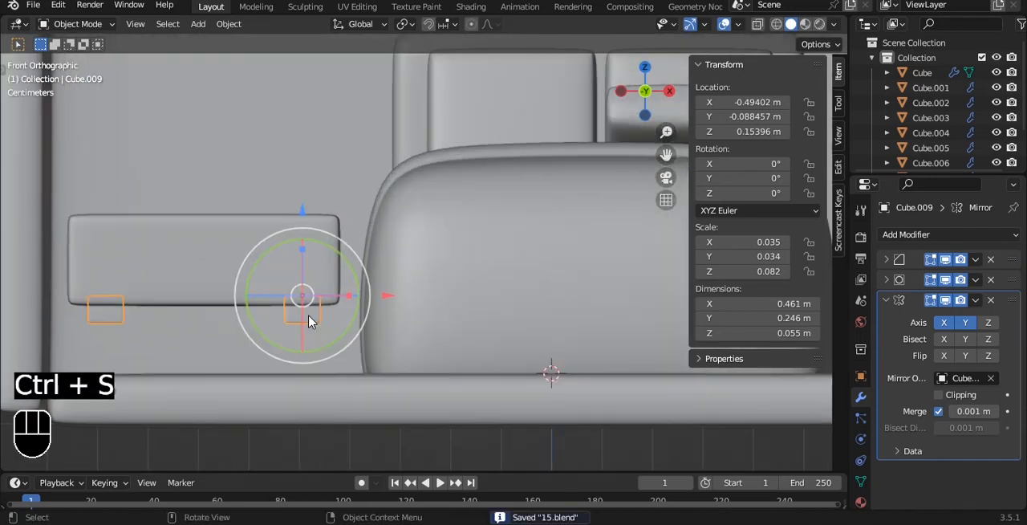
{"action": "left_click", "coordinate": [270, 252], "text": "shift"}
{"action": "left_click_drag", "start_coordinate": [256, 168], "coordinate": [257, 222]}
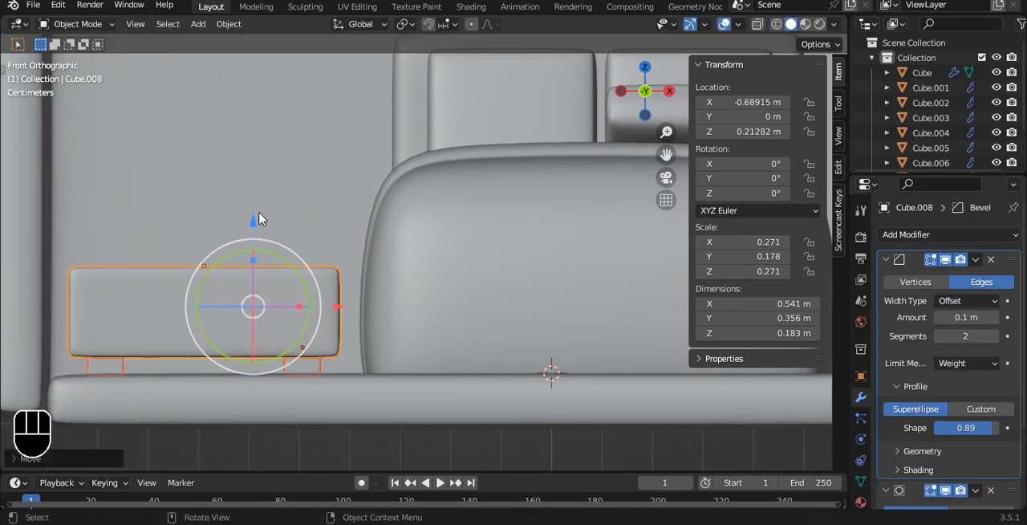
{"action": "key", "text": "alt+a"}
{"action": "scroll", "coordinate": [259, 218], "scroll_direction": "down", "scroll_amount": 2}
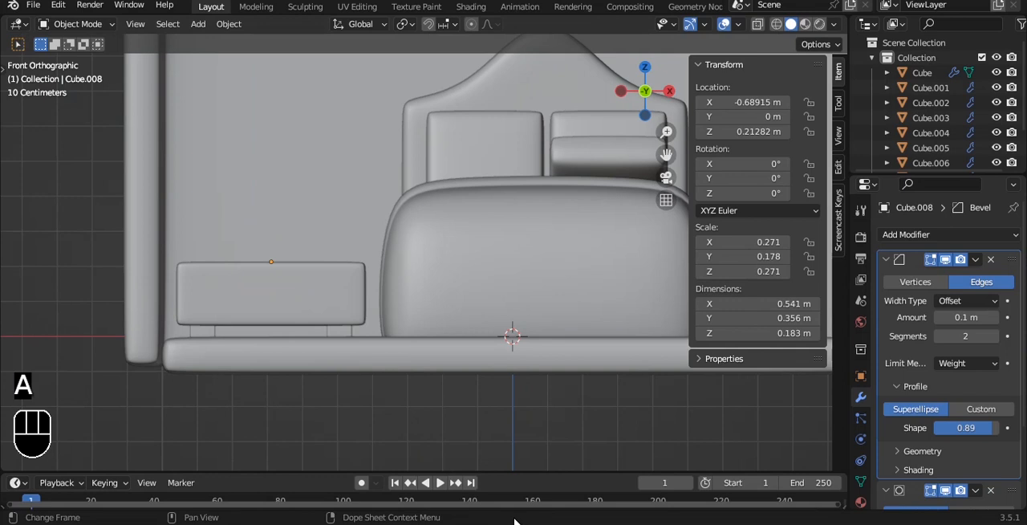
Step: Duplicate the block twice straight upward, placing the copies at about Z 0.395 m and Z 0.581 m
{"action": "scroll", "coordinate": [259, 265], "scroll_direction": "up", "scroll_amount": 2}
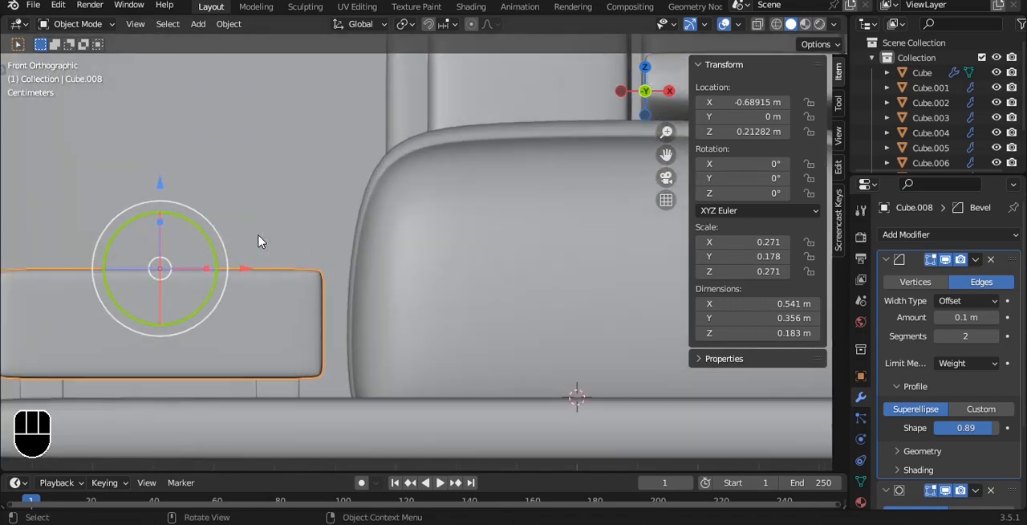
{"action": "key", "text": "shift+d"}
{"action": "key", "text": "z"}
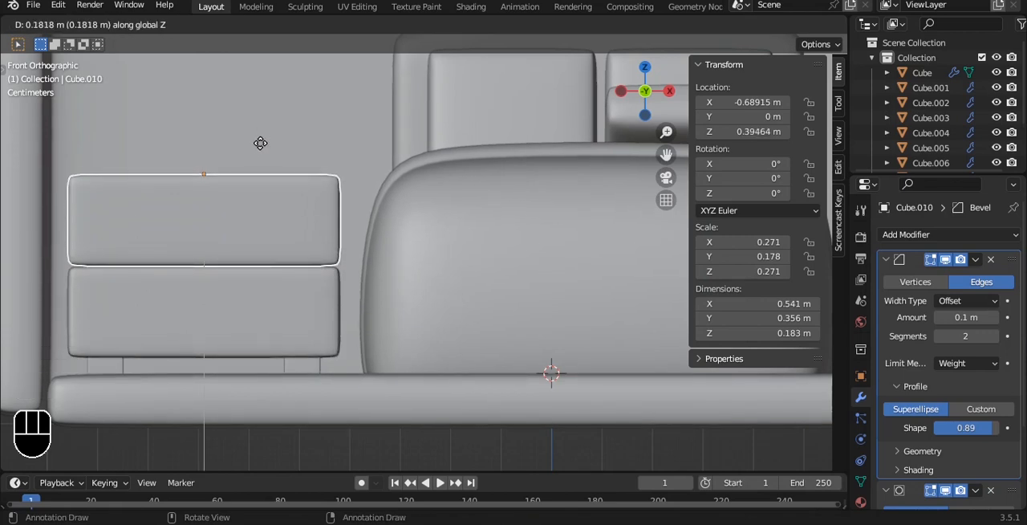
{"action": "left_click", "coordinate": [261, 145]}
{"action": "key", "text": "shift+d"}
{"action": "key", "text": "z"}
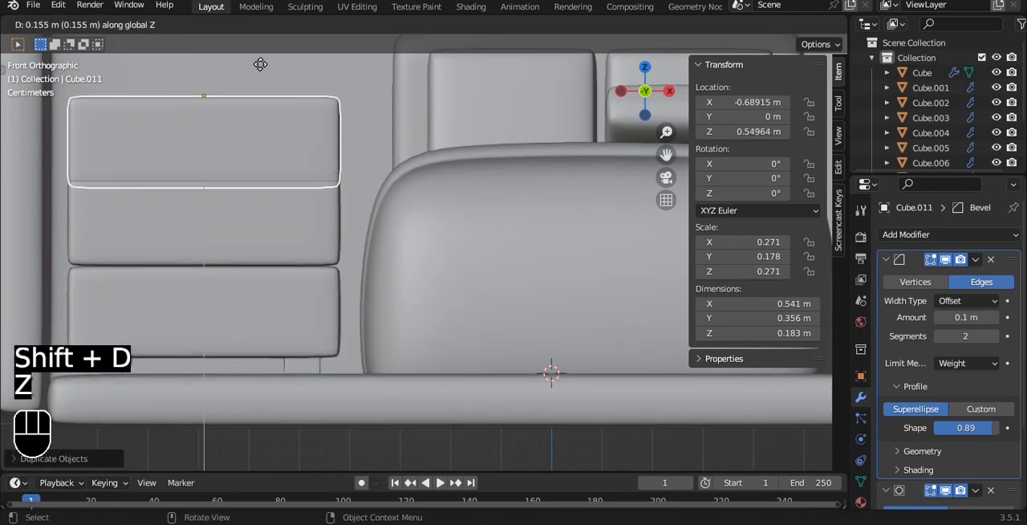
{"action": "left_click", "coordinate": [264, 49]}
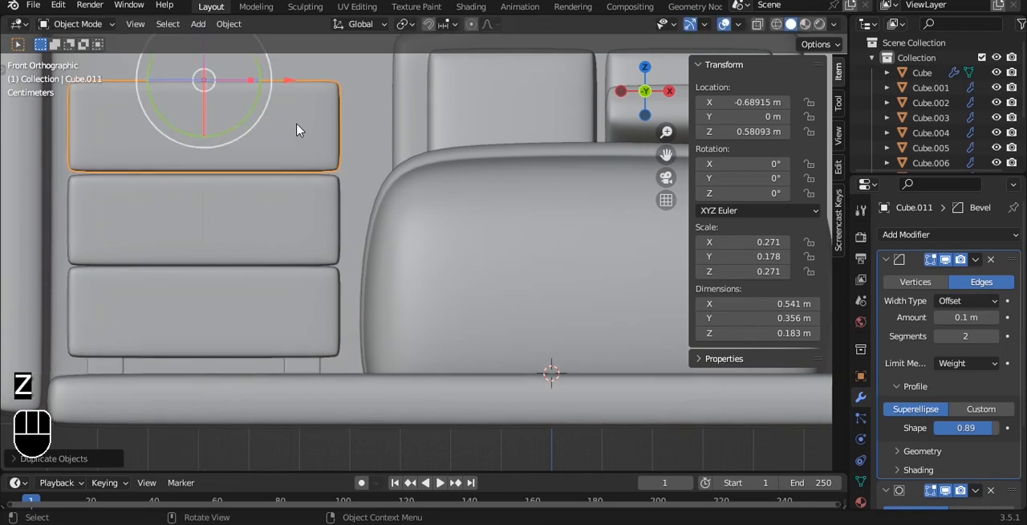
Step: Lower the topmost block to about Z 0.574 m to tighten the gap beneath it
{"action": "left_click_drag", "start_coordinate": [279, 114], "coordinate": [345, 177], "text": "alt+shift"}
{"action": "scroll", "coordinate": [362, 214], "scroll_direction": "up", "scroll_amount": 3}
{"action": "left_click_drag", "start_coordinate": [261, 159], "coordinate": [396, 239], "text": "alt+shift"}
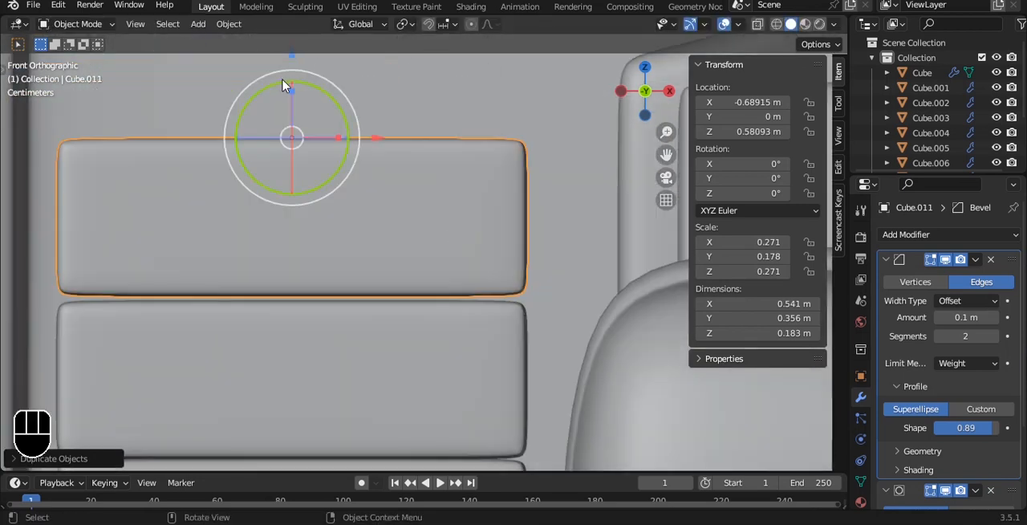
{"action": "left_click_drag", "start_coordinate": [295, 62], "coordinate": [295, 69]}
{"action": "key", "text": "Tab"}
{"action": "key", "text": "Tab"}
{"action": "scroll", "coordinate": [359, 216], "scroll_direction": "down", "scroll_amount": 8}
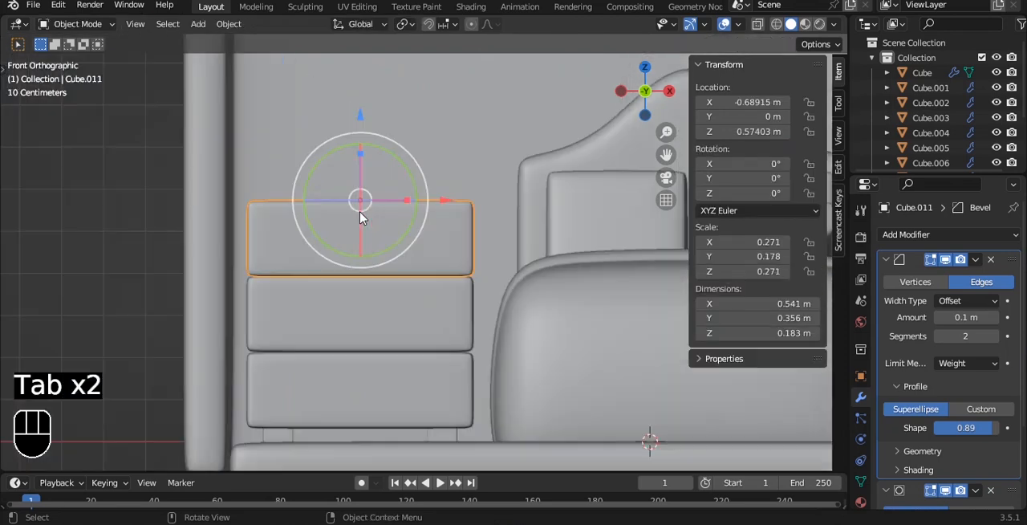
Step: Delete the two upper copies of the bedside block
{"action": "key", "text": "a"}
{"action": "left_click_drag", "start_coordinate": [358, 217], "coordinate": [323, 232], "text": "alt"}
{"action": "scroll", "coordinate": [324, 233], "scroll_direction": "up", "scroll_amount": 2}
{"action": "left_click", "coordinate": [351, 253]}
{"action": "left_click", "coordinate": [356, 310], "text": "shift"}
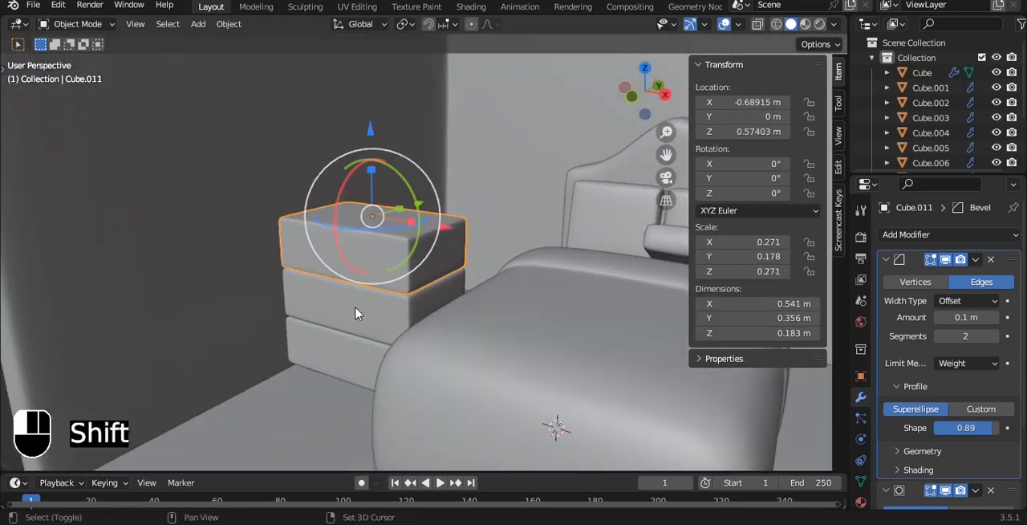
{"action": "left_click_drag", "start_coordinate": [356, 310], "coordinate": [395, 287], "text": "alt"}
{"action": "key", "text": "Delete"}
Step: From the front view, raise the remaining block's top vertices to about local Z 0.859 m to make a taller cabinet
{"action": "key", "text": "grave"}
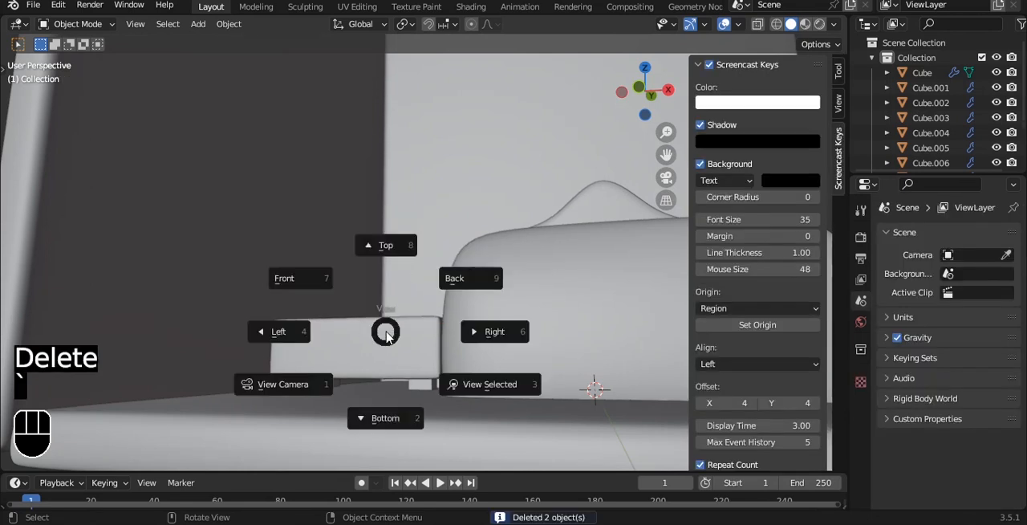
{"action": "left_click", "coordinate": [297, 277]}
{"action": "left_click", "coordinate": [386, 348]}
{"action": "key", "text": "Tab"}
{"action": "scroll", "coordinate": [385, 342], "scroll_direction": "up", "scroll_amount": 3}
{"action": "middle_click_drag", "start_coordinate": [389, 305], "coordinate": [350, 212], "text": "shift"}
{"action": "key", "text": "1"}
{"action": "key", "text": "alt+z"}
{"action": "left_click_drag", "start_coordinate": [99, 212], "coordinate": [575, 335]}
{"action": "key", "text": "alt+z"}
{"action": "left_click_drag", "start_coordinate": [308, 175], "coordinate": [321, 71]}
Step: Add one horizontal loop cut centred across the cabinet block
{"action": "key", "text": "ctrl+r"}
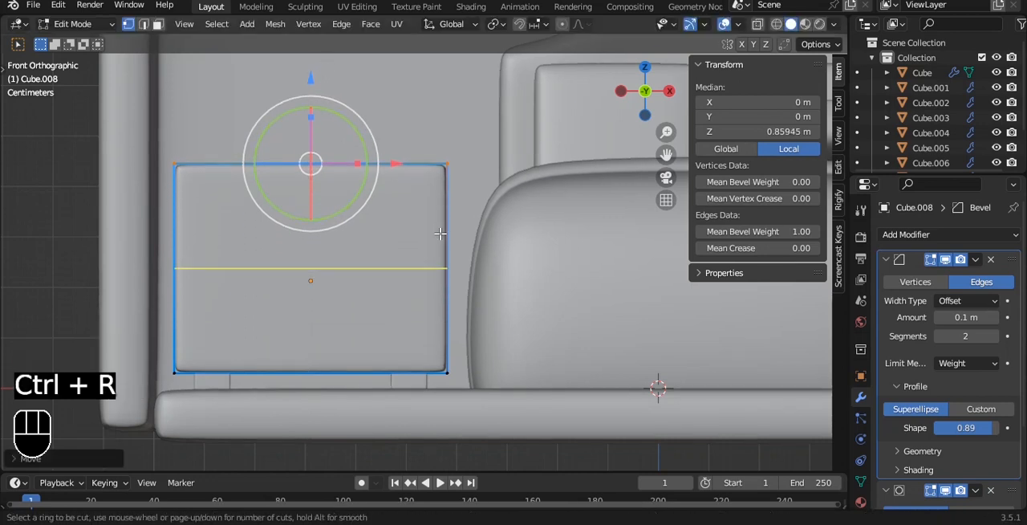
{"action": "scroll", "coordinate": [440, 233], "scroll_direction": "up", "scroll_amount": 1}
{"action": "left_click", "coordinate": [439, 233]}
{"action": "right_click", "coordinate": [440, 234]}
Step: Try to inset the cabinet's two front faces individually by about 0.045 m
{"action": "key", "text": "3"}
{"action": "left_click", "coordinate": [373, 220], "text": "shift"}
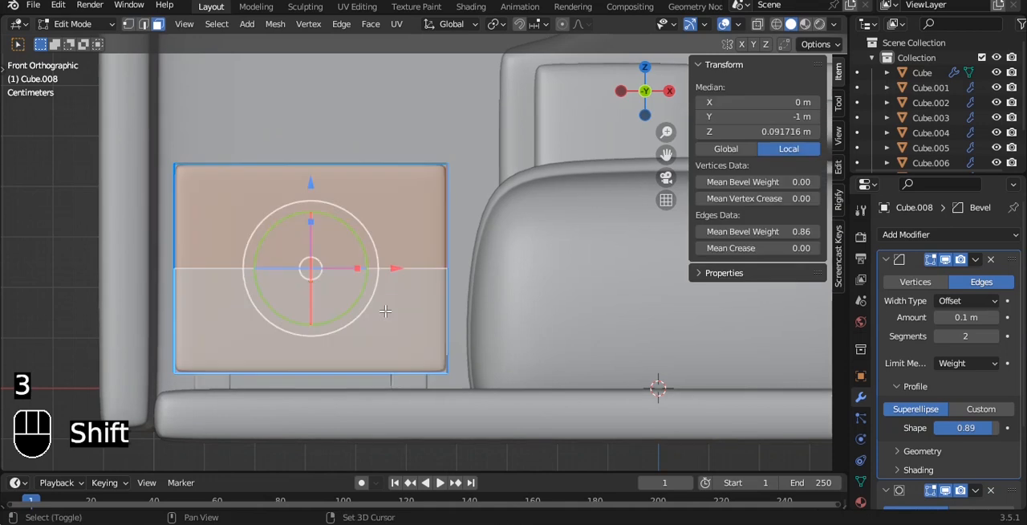
{"action": "left_click", "coordinate": [370, 313], "text": "shift"}
{"action": "middle_click_drag", "start_coordinate": [475, 265], "coordinate": [434, 215], "text": "shift"}
{"action": "scroll", "coordinate": [462, 202], "scroll_direction": "up", "scroll_amount": 1}
{"action": "key", "text": "i"}
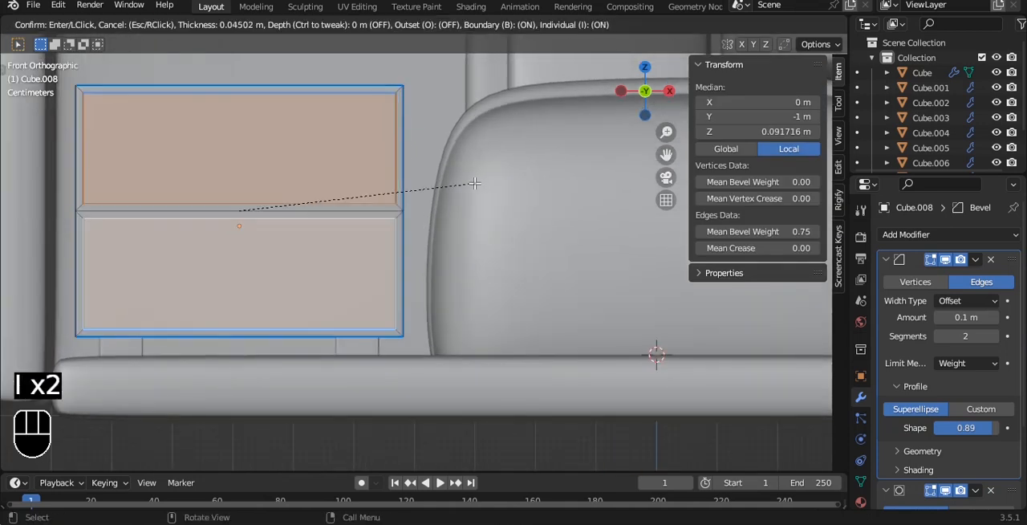
{"action": "left_click", "coordinate": [470, 183]}
{"action": "left_click_drag", "start_coordinate": [470, 183], "coordinate": [399, 196], "text": "alt"}
Step: Undo the inset of the cabinet's two front faces
{"action": "key", "text": "Tab"}
{"action": "key", "text": "ctrl+z"}
{"action": "key", "text": "ctrl+z"}
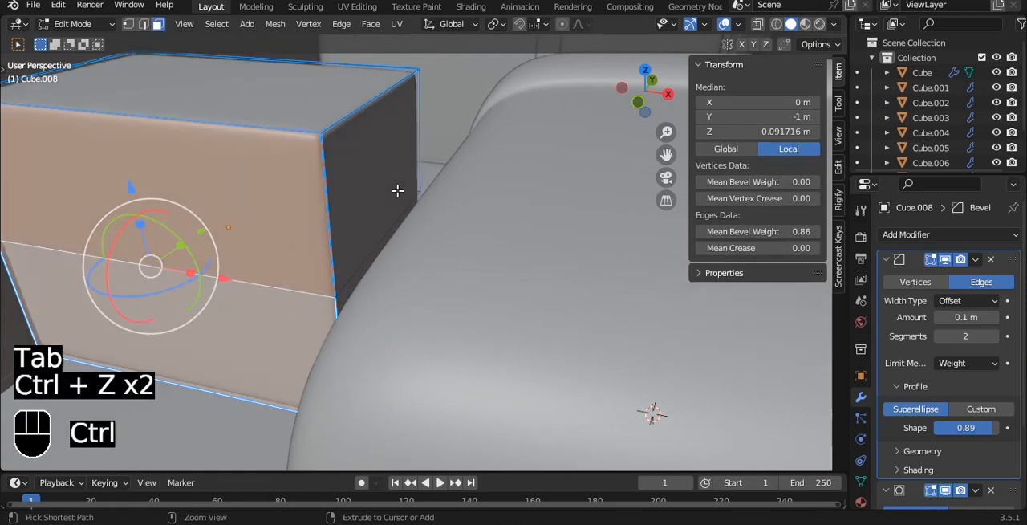
{"action": "key", "text": "Tab"}
{"action": "key", "text": "Tab"}
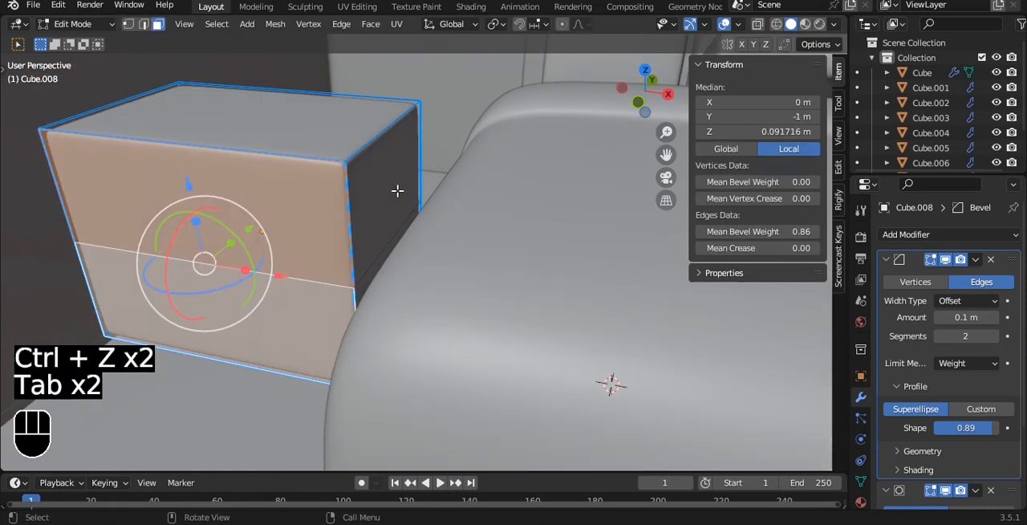
Step: Try to duplicate the cabinet's upper front face and extrude the copy by about 0.034 m
{"action": "key", "text": "a"}
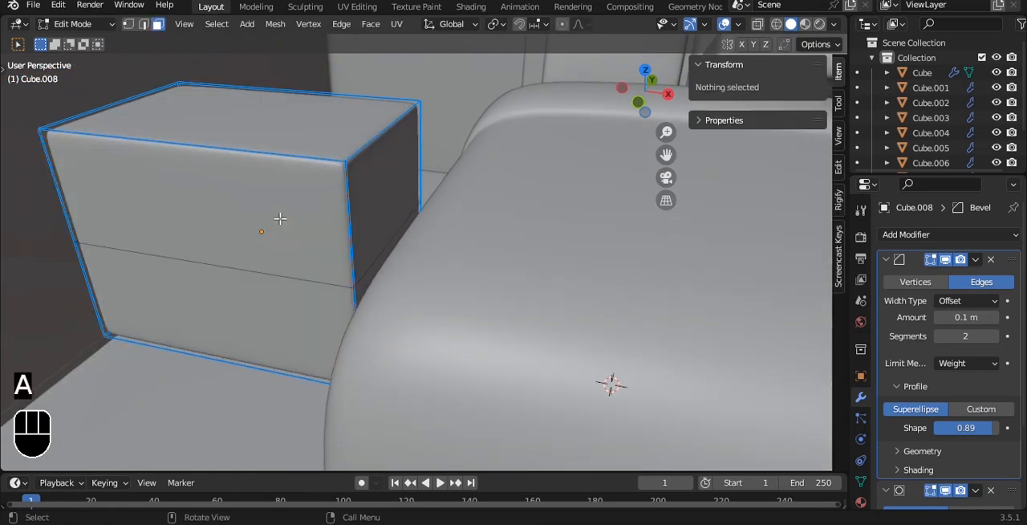
{"action": "left_click", "coordinate": [279, 218]}
{"action": "key", "text": "shift+d"}
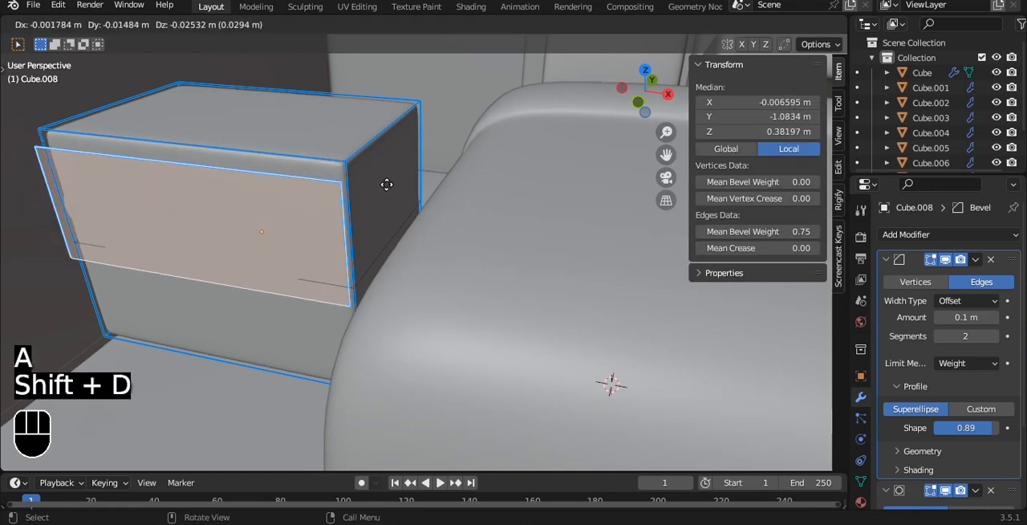
{"action": "left_click", "coordinate": [386, 182]}
{"action": "key", "text": "e"}
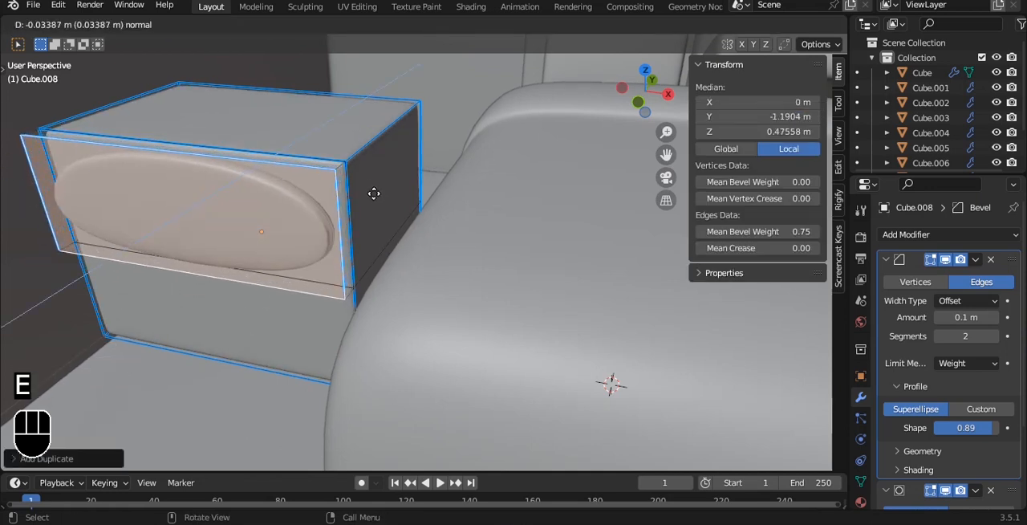
{"action": "left_click", "coordinate": [374, 193]}
Step: Undo the extrusion and the duplicate of the upper front face
{"action": "key", "text": "ctrl+z"}
{"action": "key", "text": "Tab"}
{"action": "scroll", "coordinate": [374, 193], "scroll_direction": "up", "scroll_amount": 2}
{"action": "scroll", "coordinate": [373, 182], "scroll_direction": "down", "scroll_amount": 2}
{"action": "key", "text": "ctrl+z"}
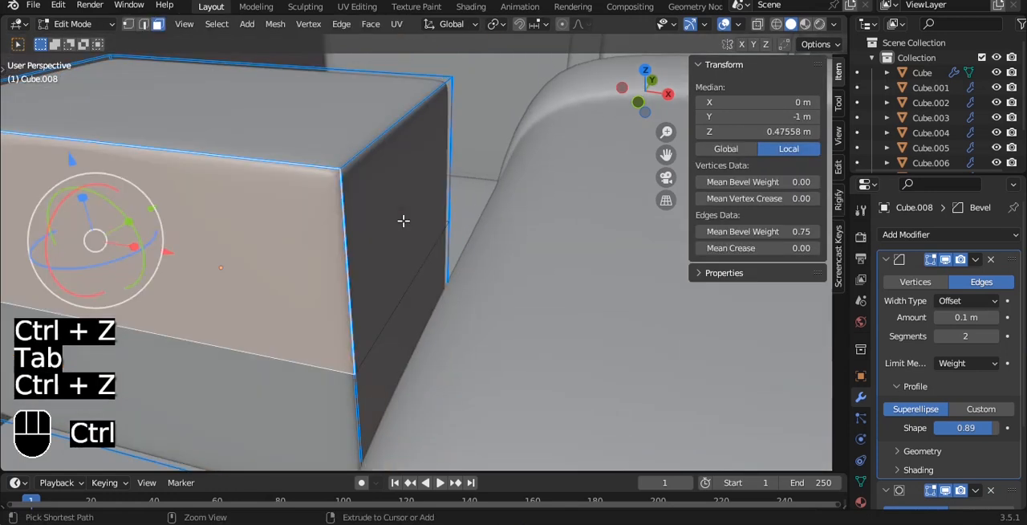
{"action": "key", "text": "ctrl+z"}
{"action": "key", "text": "ctrl+z"}
{"action": "key", "text": "Tab"}
{"action": "key", "text": "Tab"}
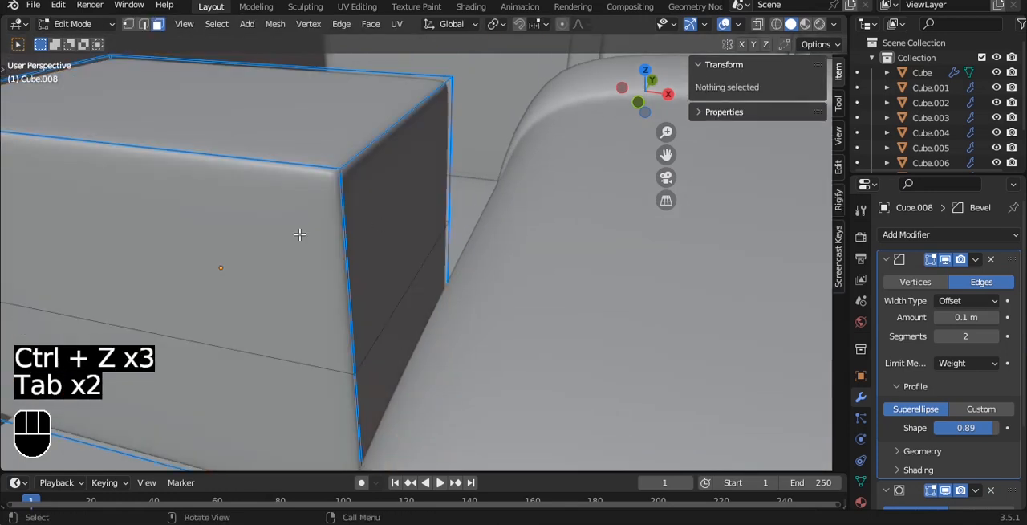
Step: Try to duplicate the cabinet's upper front face in place and apply the cabinet's scale
{"action": "left_click", "coordinate": [314, 234]}
{"action": "key", "text": "shift+d"}
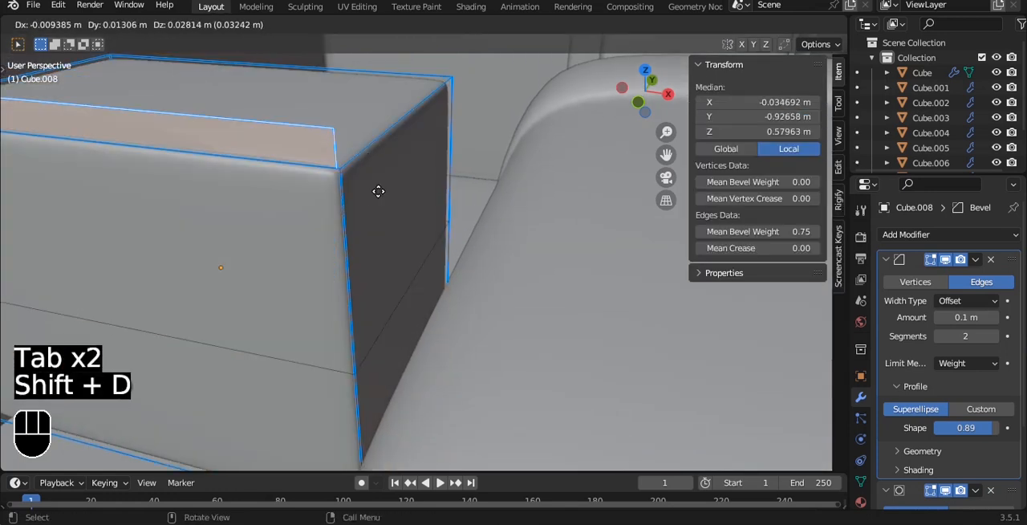
{"action": "right_click", "coordinate": [378, 191]}
{"action": "key", "text": "s"}
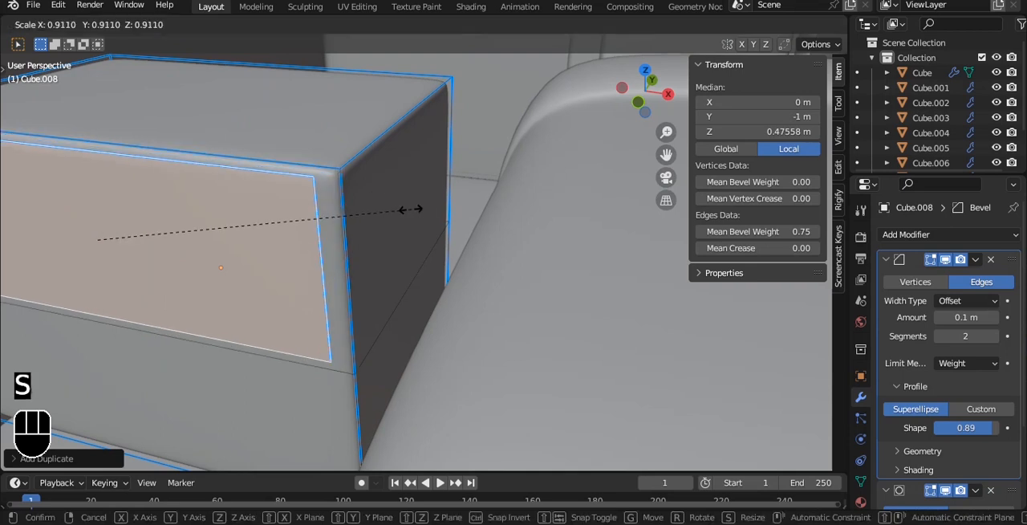
{"action": "right_click", "coordinate": [385, 211]}
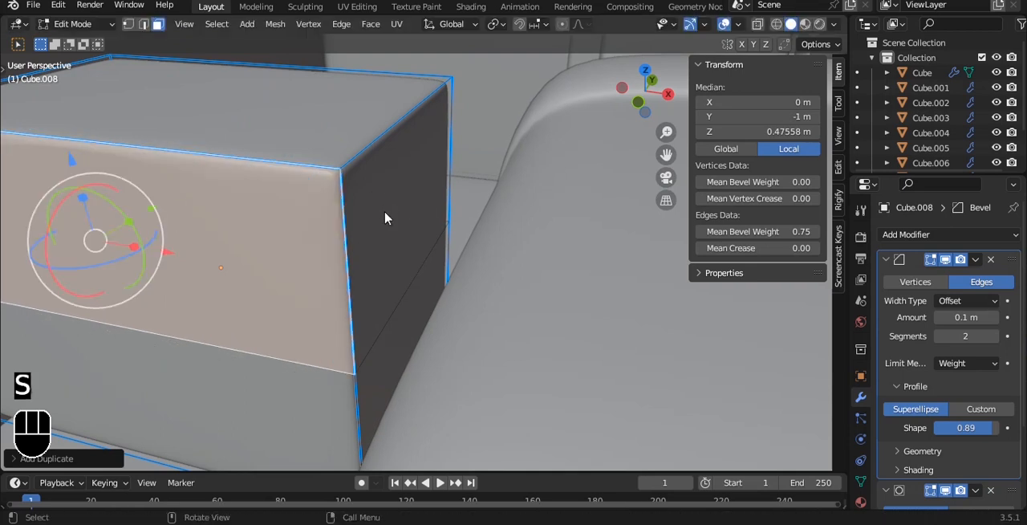
{"action": "key", "text": "Tab"}
{"action": "key", "text": "ctrl+a"}
{"action": "left_click", "coordinate": [386, 214]}
{"action": "key", "text": "Tab"}
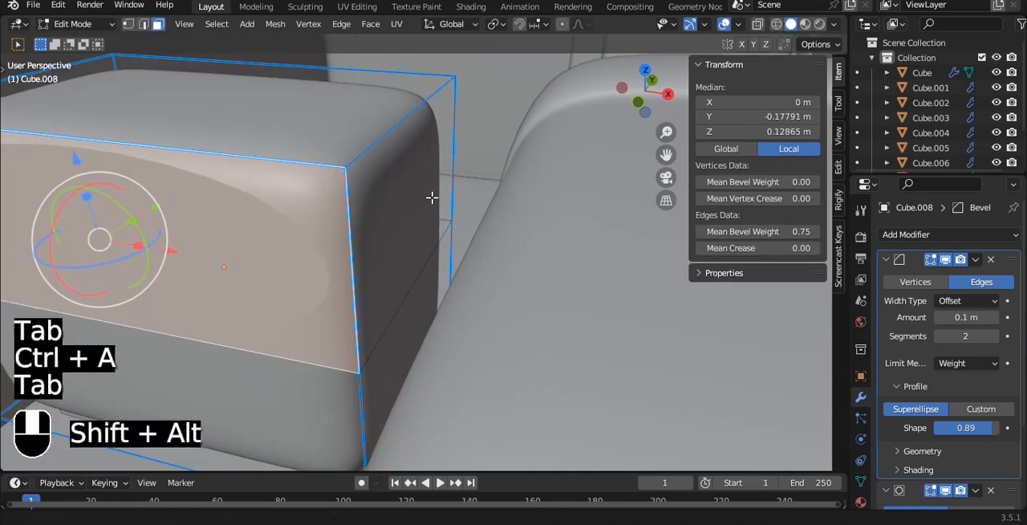
Step: Try to shrink the duplicated upper front face and extrude it outward as a raised drawer front
{"action": "middle_click_drag", "start_coordinate": [432, 197], "coordinate": [369, 204]}
{"action": "key", "text": "s"}
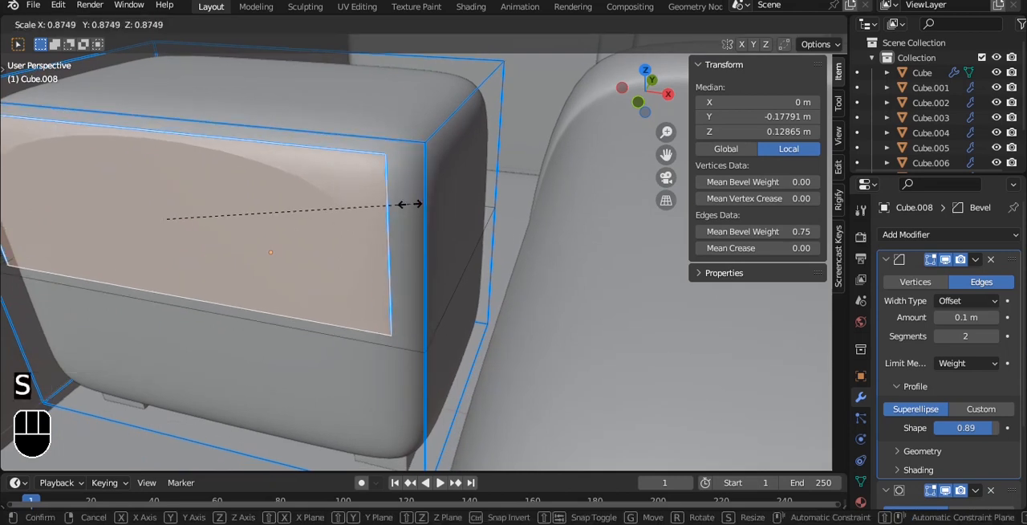
{"action": "left_click", "coordinate": [394, 203]}
{"action": "key", "text": "e"}
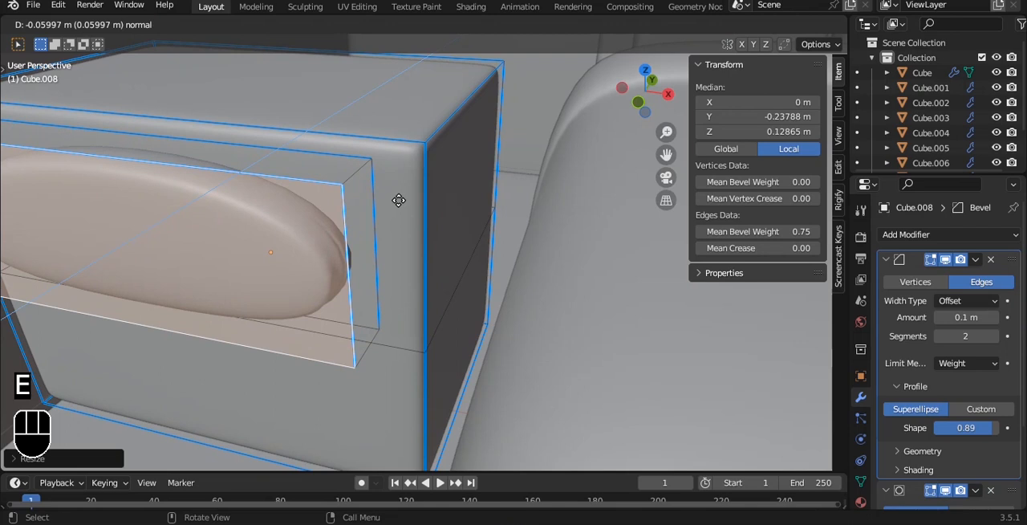
{"action": "left_click", "coordinate": [411, 196]}
Step: Try a mean bevel weight of 1.00 on the cabinet's whole mesh and inspect the raised drawer front
{"action": "key", "text": "Tab"}
{"action": "scroll", "coordinate": [411, 199], "scroll_direction": "down", "scroll_amount": 2}
{"action": "middle_click_drag", "start_coordinate": [404, 197], "coordinate": [434, 217], "text": "alt"}
{"action": "key", "text": "Tab"}
{"action": "key", "text": "a"}
{"action": "key", "text": "a"}
{"action": "left_click_drag", "start_coordinate": [733, 232], "coordinate": [775, 231]}
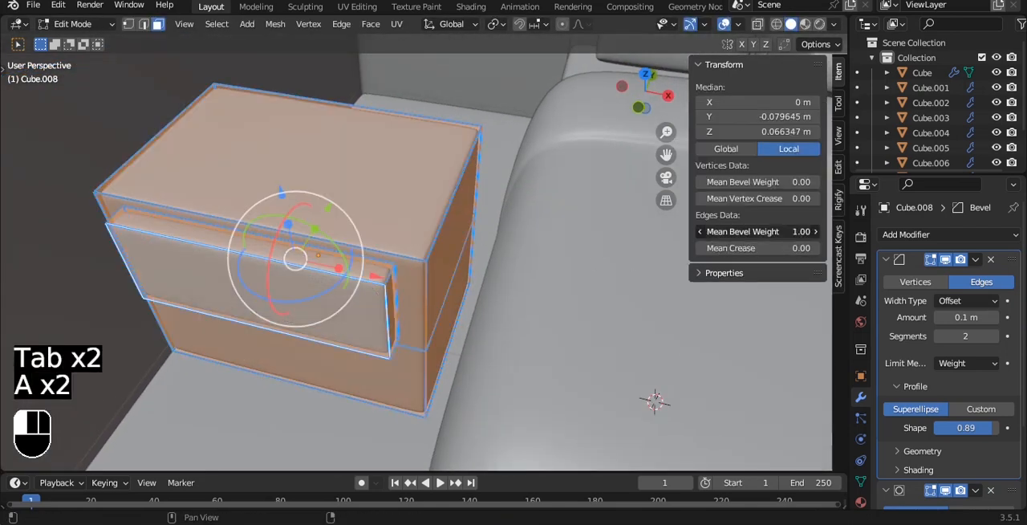
{"action": "key", "text": "Tab"}
{"action": "scroll", "coordinate": [461, 268], "scroll_direction": "up", "scroll_amount": 3}
{"action": "middle_click_drag", "start_coordinate": [461, 268], "coordinate": [529, 231], "text": "alt"}
{"action": "key", "text": "Tab"}
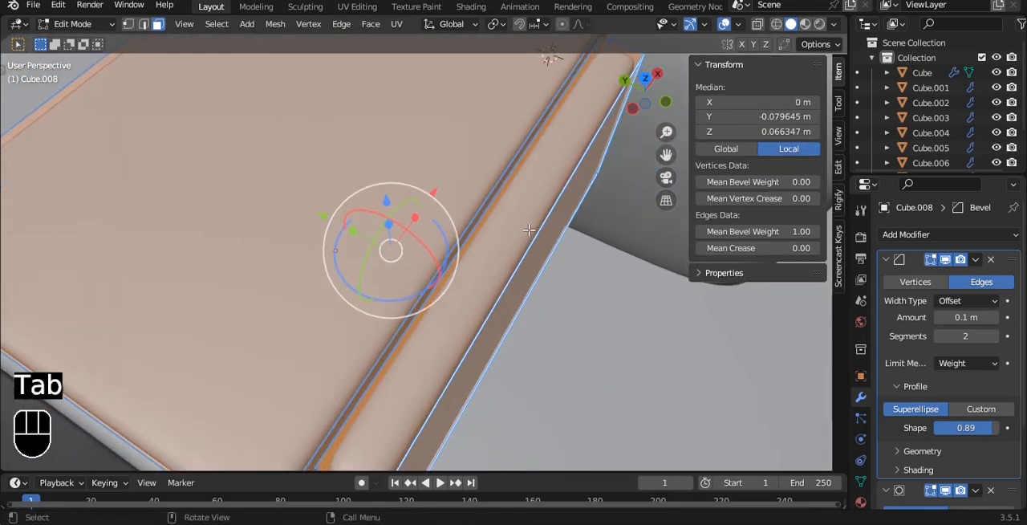
{"action": "scroll", "coordinate": [529, 231], "scroll_direction": "down", "scroll_amount": 4}
{"action": "key", "text": "Tab"}
{"action": "middle_click_drag", "start_coordinate": [448, 208], "coordinate": [378, 200], "text": "alt"}
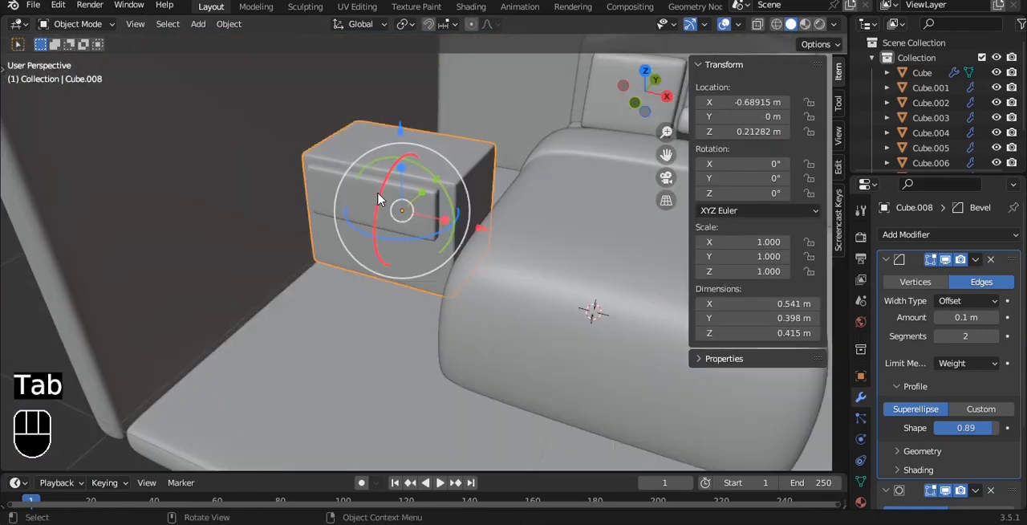
Step: Undo the cabinet edits back through the raised drawer front's extrusion and scaling and the applied object scale
{"action": "scroll", "coordinate": [378, 199], "scroll_direction": "up", "scroll_amount": 1}
{"action": "key", "text": "Delete"}
{"action": "key", "text": "ctrl+z"}
{"action": "key", "text": "ctrl+z"}
{"action": "key", "text": "ctrl+z"}
{"action": "key", "text": "ctrl+z"}
{"action": "key", "text": "ctrl+z"}
{"action": "key", "text": "ctrl+z"}
{"action": "key", "text": "ctrl+z"}
{"action": "key", "text": "ctrl+z"}
{"action": "key", "text": "ctrl+z"}
{"action": "key", "text": "ctrl+z"}
{"action": "key", "text": "ctrl+z"}
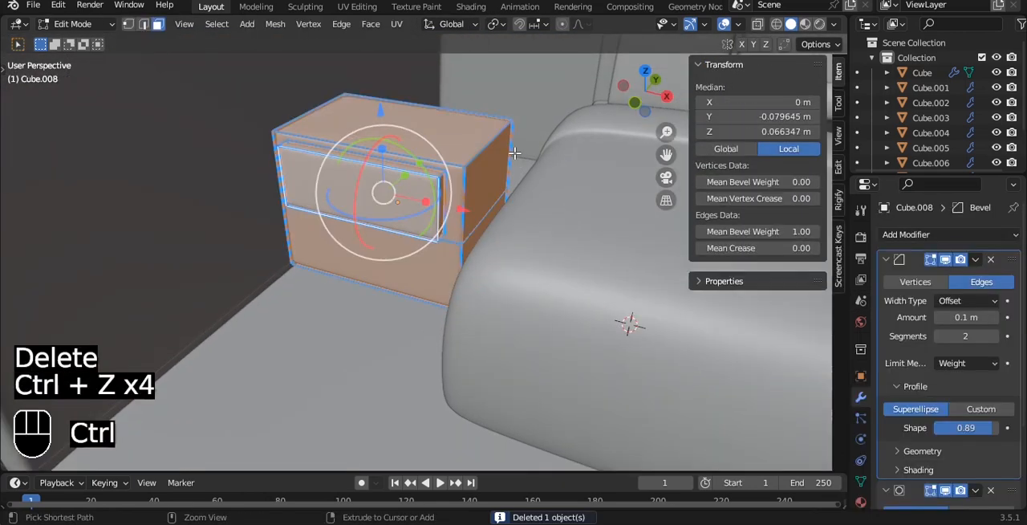
{"action": "key", "text": "ctrl+z"}
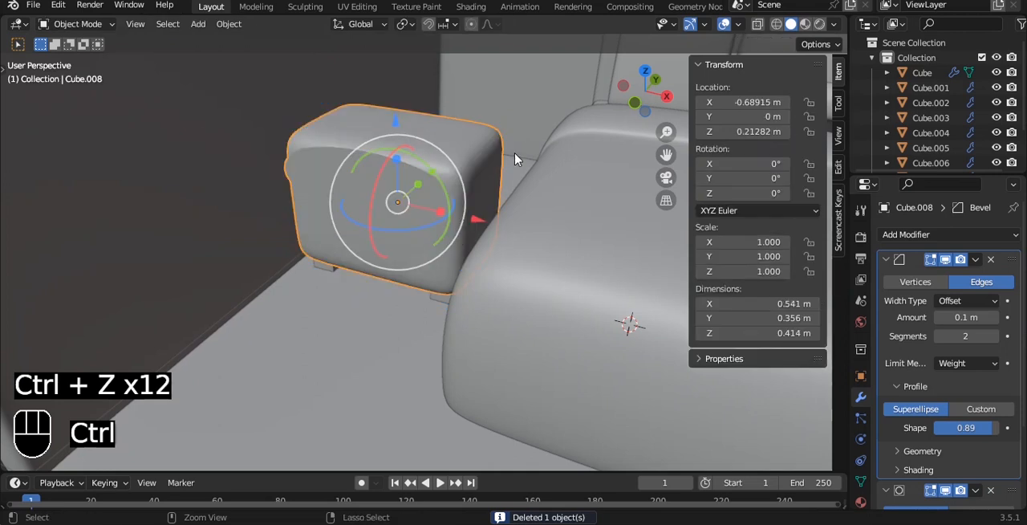
{"action": "key", "text": "ctrl+z"}
{"action": "key", "text": "ctrl+z"}
Step: Undo the duplication of the cabinet's upper front face
{"action": "key", "text": "grave"}
{"action": "left_click", "coordinate": [413, 99]}
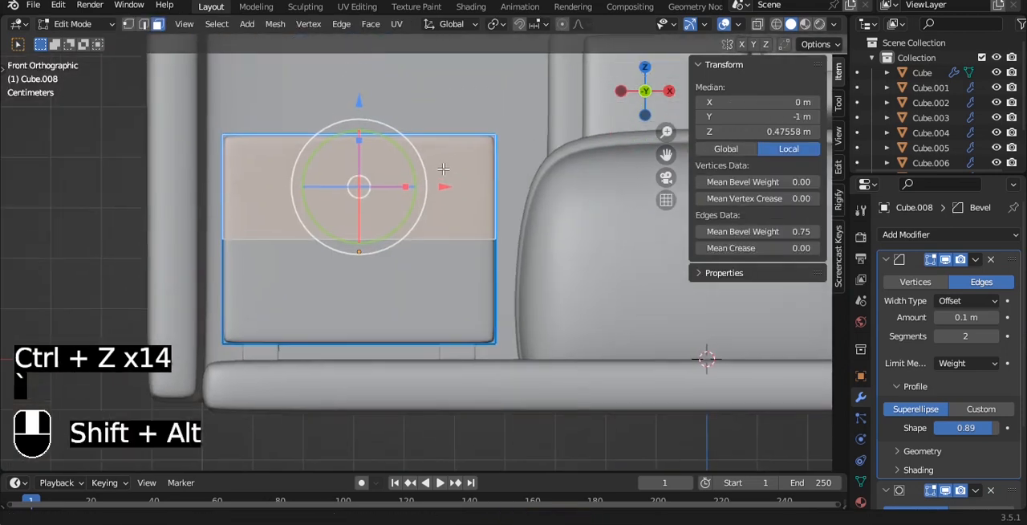
{"action": "scroll", "coordinate": [456, 205], "scroll_direction": "up", "scroll_amount": 2}
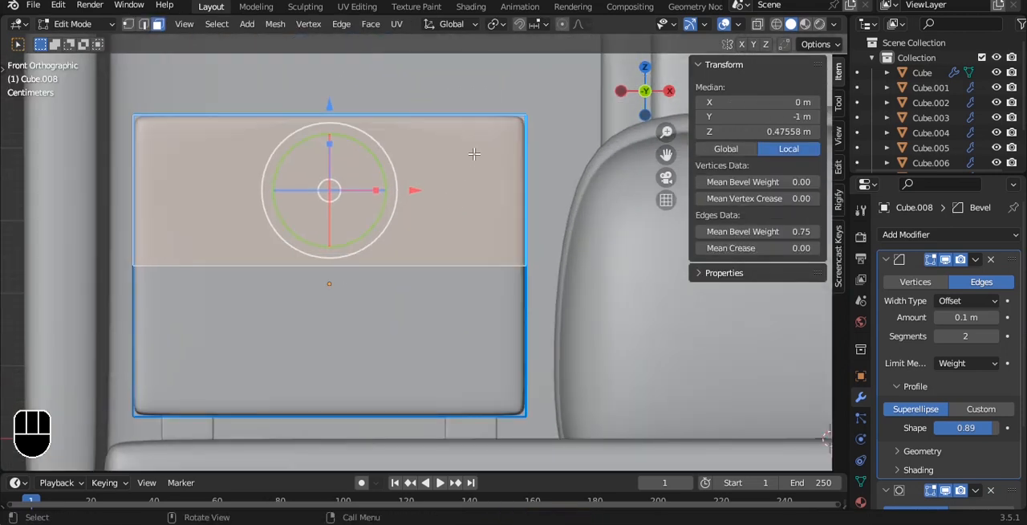
{"action": "key", "text": "2"}
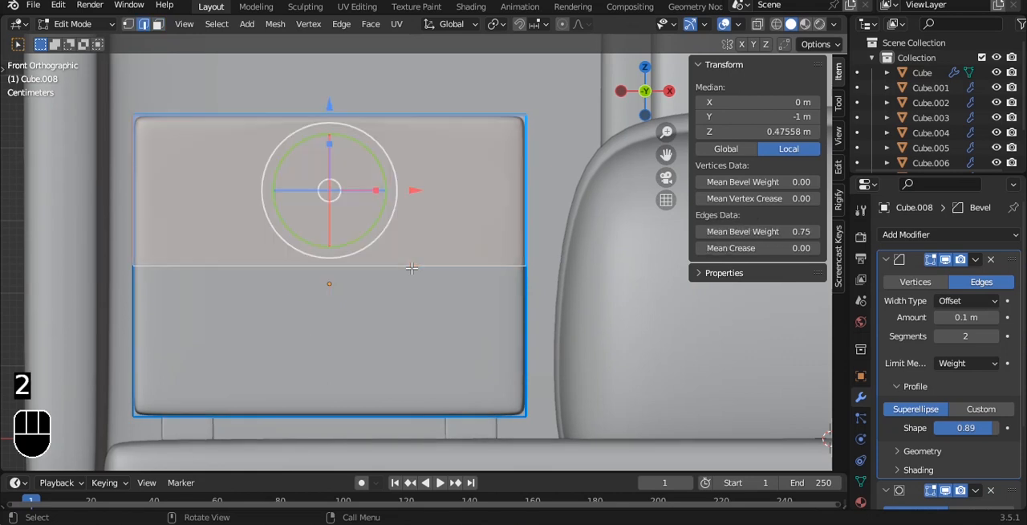
{"action": "key", "text": "alt+z"}
{"action": "key", "text": "a"}
{"action": "key", "text": "ctrl+z"}
{"action": "key", "text": "ctrl+z"}
{"action": "key", "text": "ctrl+z"}
{"action": "key", "text": "ctrl+z"}
{"action": "key", "text": "ctrl+z"}
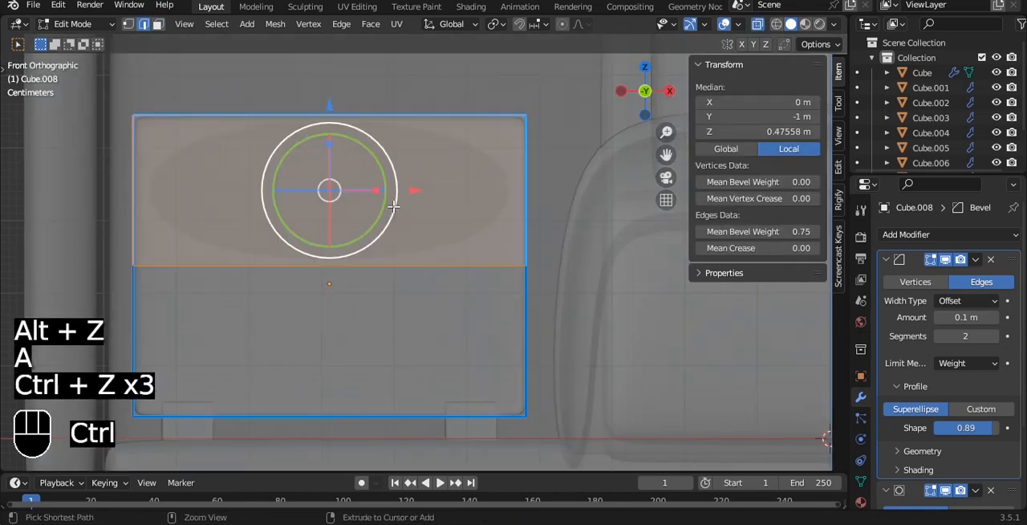
{"action": "key", "text": "Tab"}
{"action": "key", "text": "alt+z"}
{"action": "key", "text": "3"}
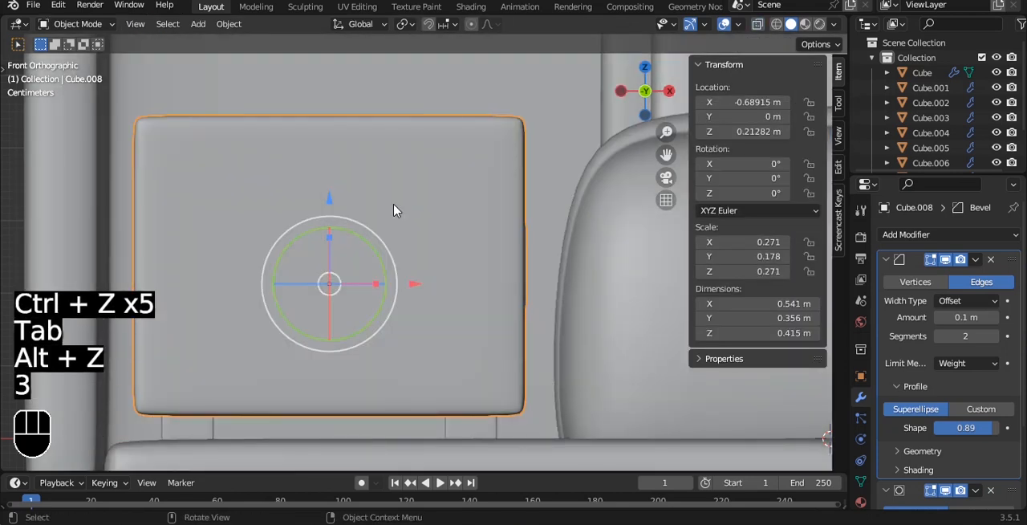
Step: Inset the cabinet's two front faces individually by about 0.076 m, and inset them again by a narrow margin
{"action": "key", "text": "Tab"}
{"action": "middle_click_drag", "start_coordinate": [419, 315], "coordinate": [582, 232]}
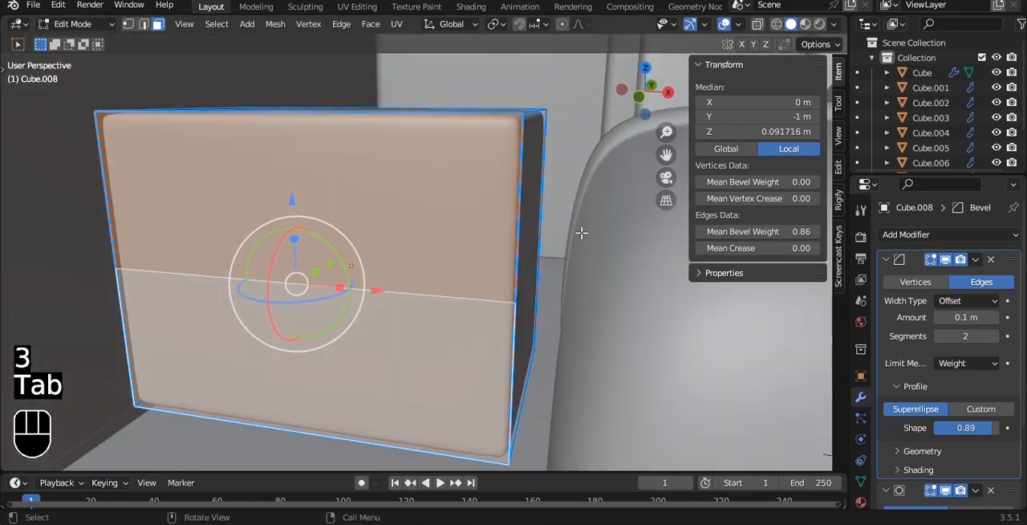
{"action": "key", "text": "i"}
{"action": "key", "text": "i"}
{"action": "key", "text": "i"}
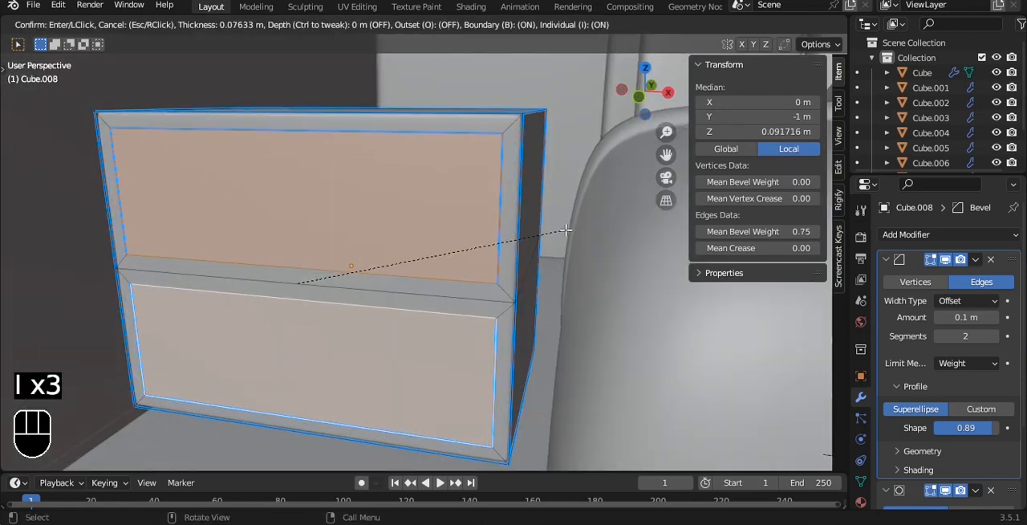
{"action": "left_click", "coordinate": [565, 230]}
{"action": "scroll", "coordinate": [575, 221], "scroll_direction": "up", "scroll_amount": 2}
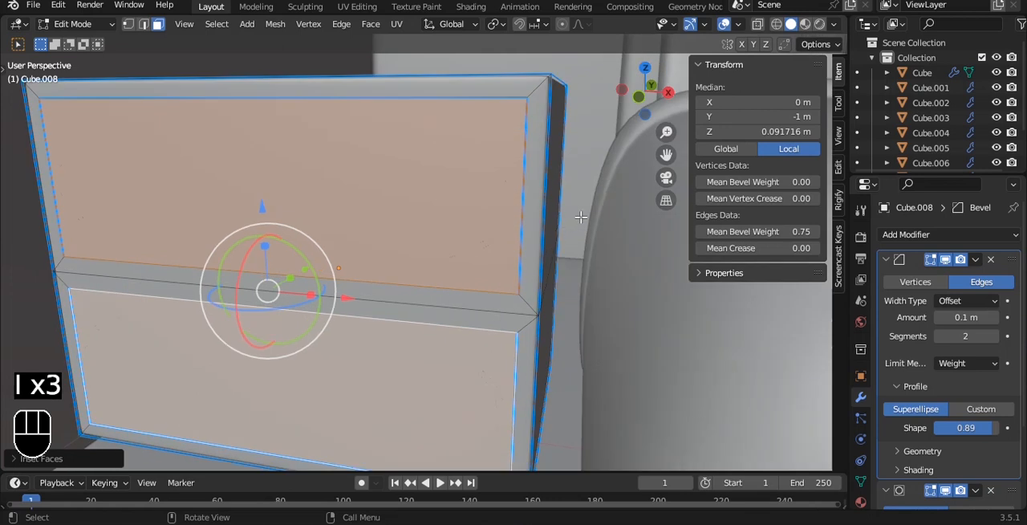
{"action": "key", "text": "i"}
{"action": "left_click", "coordinate": [514, 110]}
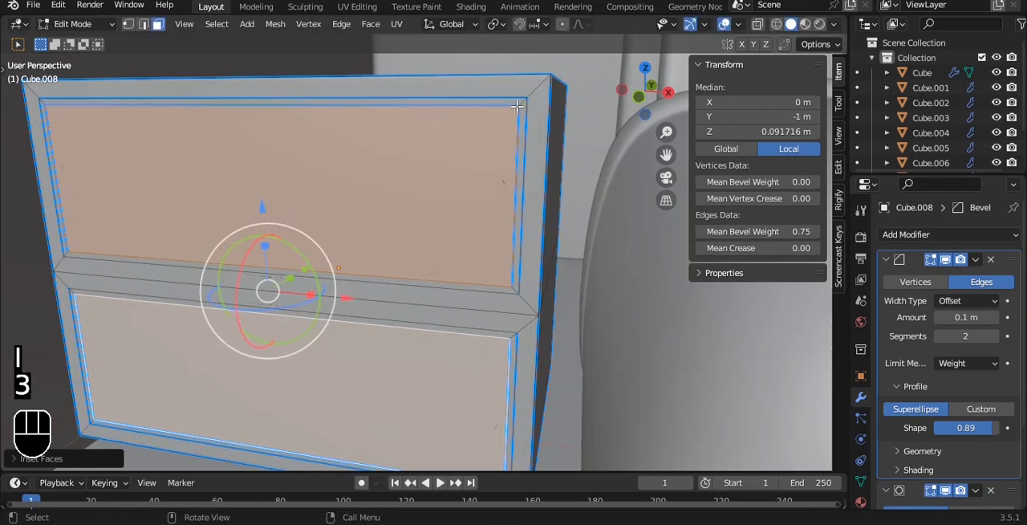
Step: Select the narrow face rings around both drawer fronts and extrude them inward by about 0.011 m as grooves
{"action": "left_click", "coordinate": [517, 106]}
{"action": "left_click", "coordinate": [524, 112], "text": "alt"}
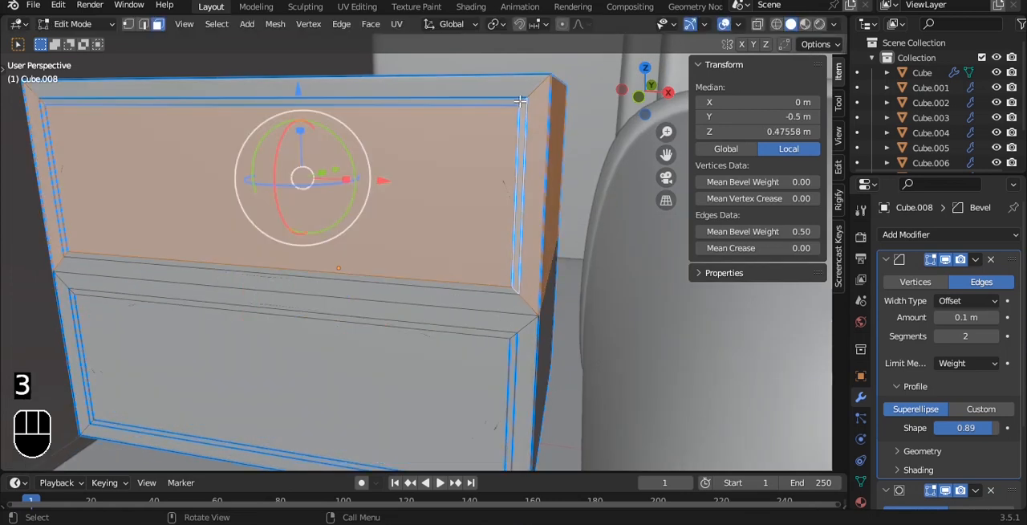
{"action": "left_click", "coordinate": [521, 195], "text": "alt"}
{"action": "left_click", "coordinate": [512, 338], "text": "alt+shift"}
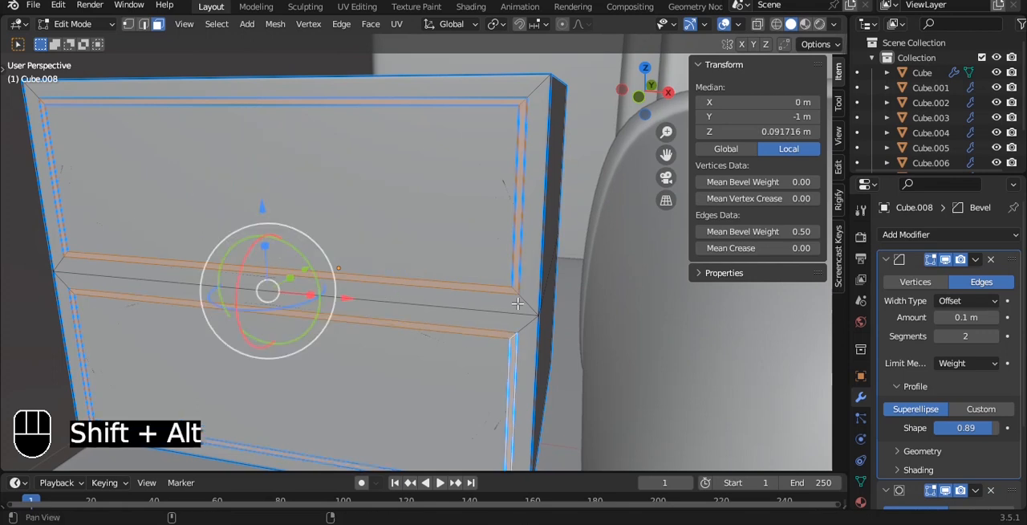
{"action": "key", "text": "e"}
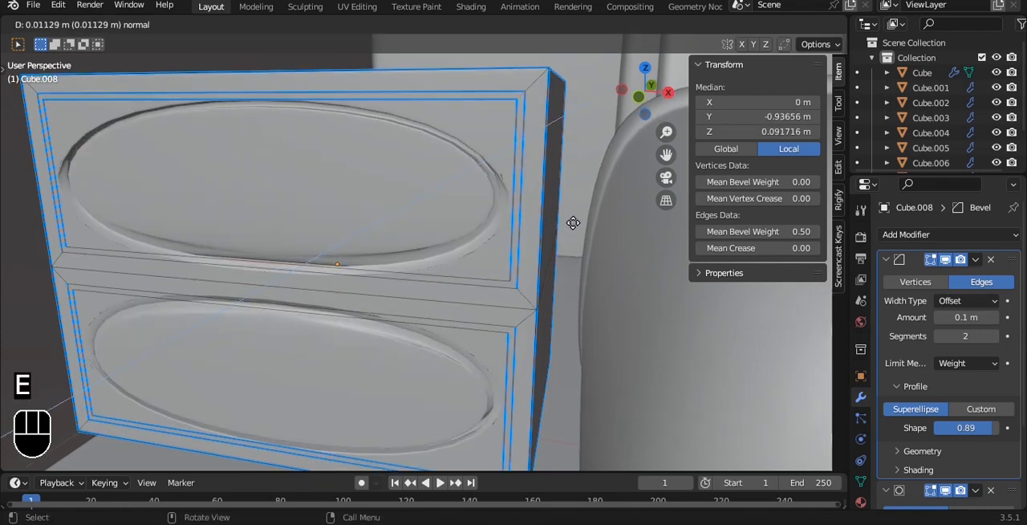
{"action": "left_click", "coordinate": [573, 222]}
Step: Raise the mean bevel weight of the cabinet's entire mesh and check the drawer fronts
{"action": "key", "text": "a"}
{"action": "key", "text": "a"}
{"action": "left_click_drag", "start_coordinate": [759, 231], "coordinate": [803, 232]}
{"action": "key", "text": "Tab"}
{"action": "scroll", "coordinate": [493, 209], "scroll_direction": "down", "scroll_amount": 3}
{"action": "left_click_drag", "start_coordinate": [492, 208], "coordinate": [384, 255], "text": "alt"}
{"action": "scroll", "coordinate": [445, 246], "scroll_direction": "up", "scroll_amount": 3}
{"action": "scroll", "coordinate": [444, 250], "scroll_direction": "down", "scroll_amount": 5}
Step: Try to move the cabinet body alone along Y in the top view
{"action": "key", "text": "grave"}
{"action": "left_click_drag", "start_coordinate": [353, 227], "coordinate": [348, 378], "text": "alt+shift"}
{"action": "left_click_drag", "start_coordinate": [353, 295], "coordinate": [361, 155]}
{"action": "key", "text": "ctrl+z"}
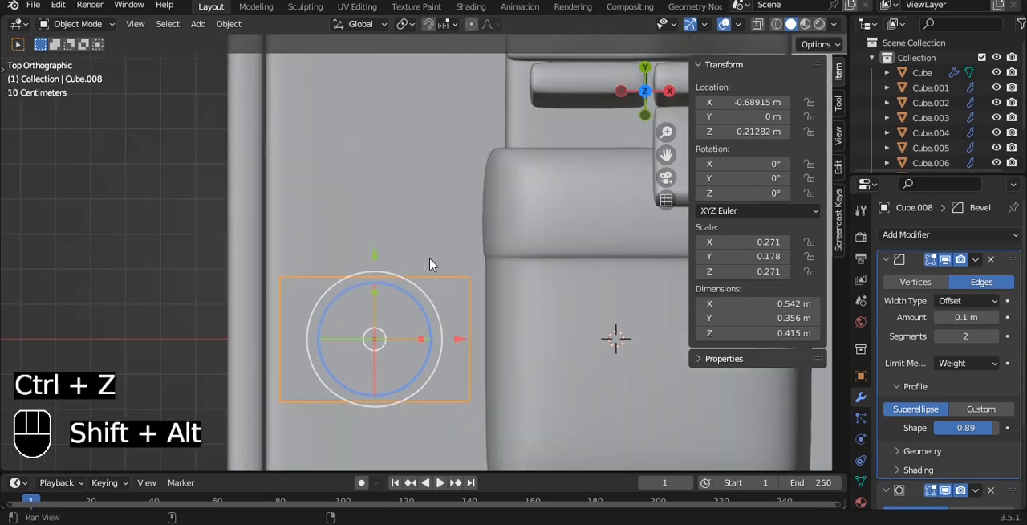
Step: Select the cabinet together with its legs and move them toward the headboard wall, placing the cabinet at about Y 0.794 m
{"action": "left_click_drag", "start_coordinate": [438, 273], "coordinate": [434, 345], "text": "alt"}
{"action": "left_click", "coordinate": [441, 372], "text": "shift"}
{"action": "left_click", "coordinate": [434, 293], "text": "shift"}
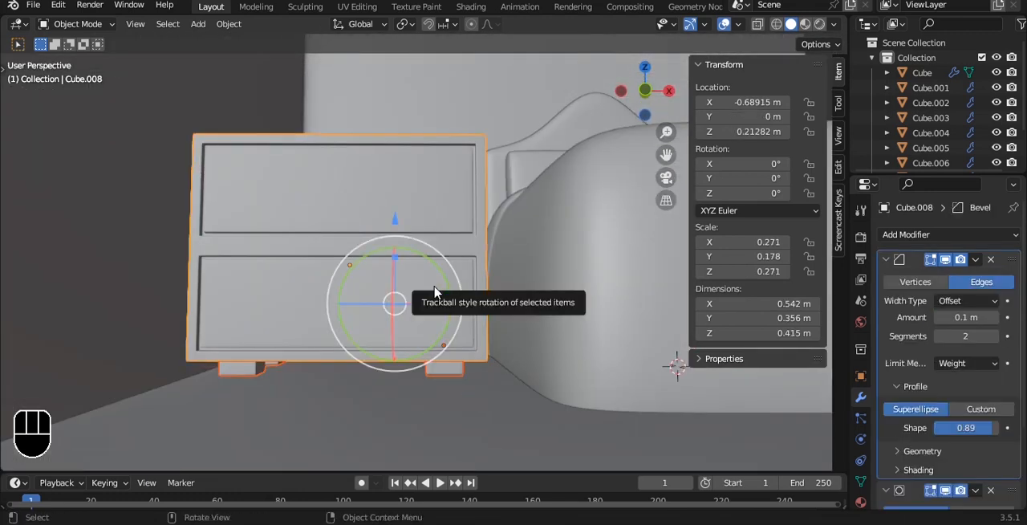
{"action": "key", "text": "grave"}
{"action": "left_click", "coordinate": [437, 241]}
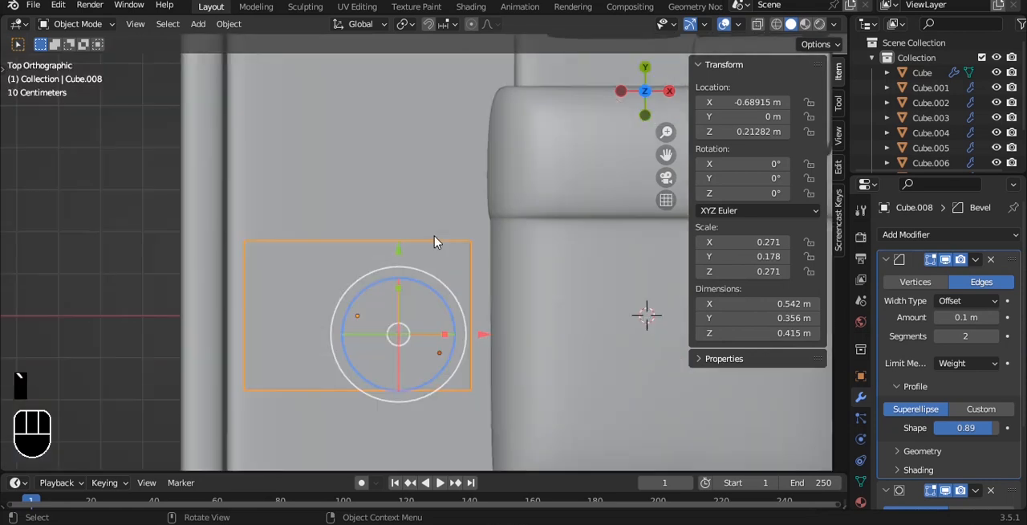
{"action": "left_click_drag", "start_coordinate": [395, 236], "coordinate": [412, 97]}
{"action": "left_click_drag", "start_coordinate": [430, 134], "coordinate": [449, 296], "text": "alt+shift"}
{"action": "left_click_drag", "start_coordinate": [414, 262], "coordinate": [411, 71]}
{"action": "left_click_drag", "start_coordinate": [482, 161], "coordinate": [462, 147], "text": "alt"}
{"action": "left_click_drag", "start_coordinate": [472, 219], "coordinate": [399, 238], "text": "alt"}
Step: Save the bedroom scene to its existing file
{"action": "key", "text": "grave"}
{"action": "left_click", "coordinate": [421, 120]}
{"action": "scroll", "coordinate": [420, 125], "scroll_direction": "down", "scroll_amount": 3}
{"action": "key", "text": "ctrl+s"}
{"action": "scroll", "coordinate": [423, 233], "scroll_direction": "up", "scroll_amount": 5}
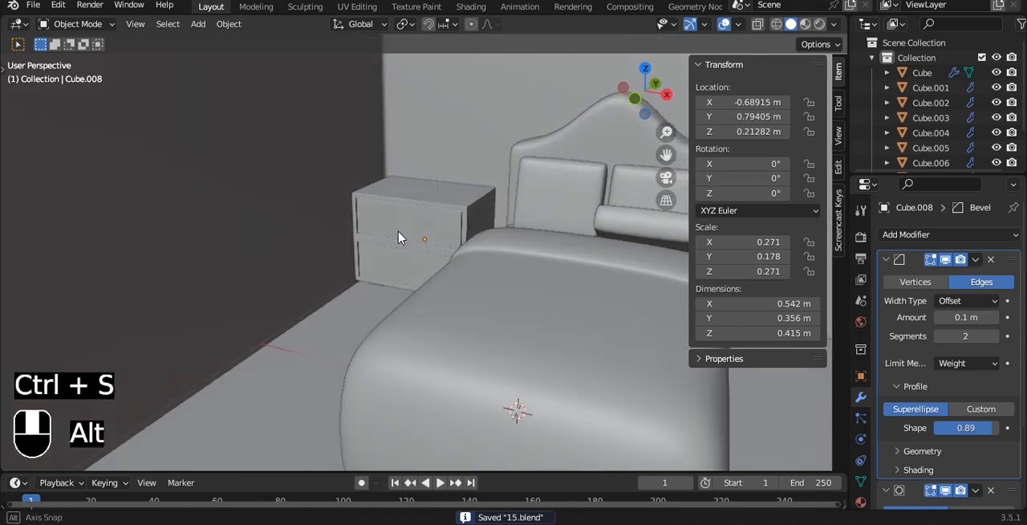
Step: Add a cylinder mesh to the scene and shade it smooth
{"action": "left_click_drag", "start_coordinate": [403, 164], "coordinate": [394, 200], "text": "alt+shift"}
{"action": "scroll", "coordinate": [417, 185], "scroll_direction": "up", "scroll_amount": 3}
{"action": "key", "text": "shift+a"}
{"action": "mouse_move", "coordinate": [460, 147]}
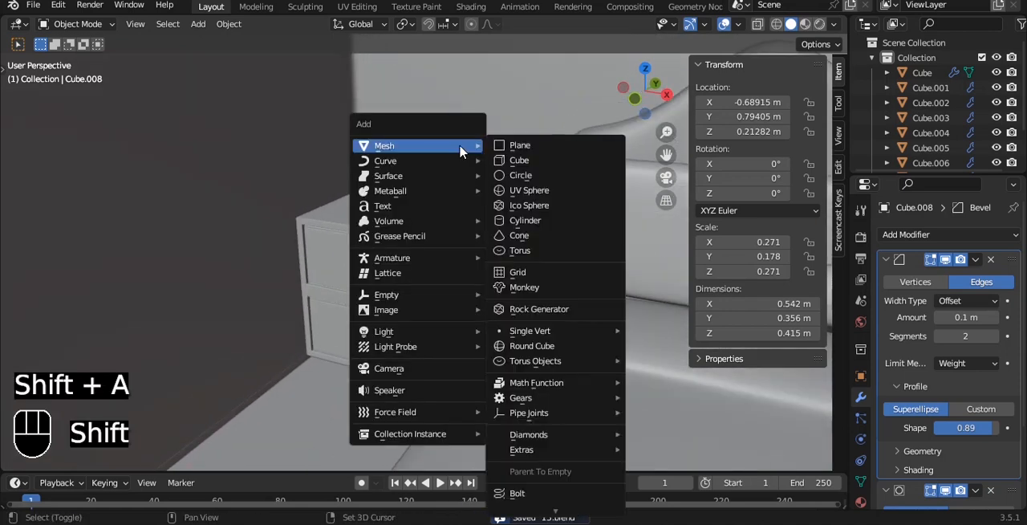
{"action": "left_click", "coordinate": [529, 220]}
{"action": "right_click", "coordinate": [526, 137]}
{"action": "left_click", "coordinate": [514, 121]}
Step: Shrink the cylinder to about 0.08 m and place it above the cabinet at about X -0.454 m, Z 0.80 m
{"action": "key", "text": "s"}
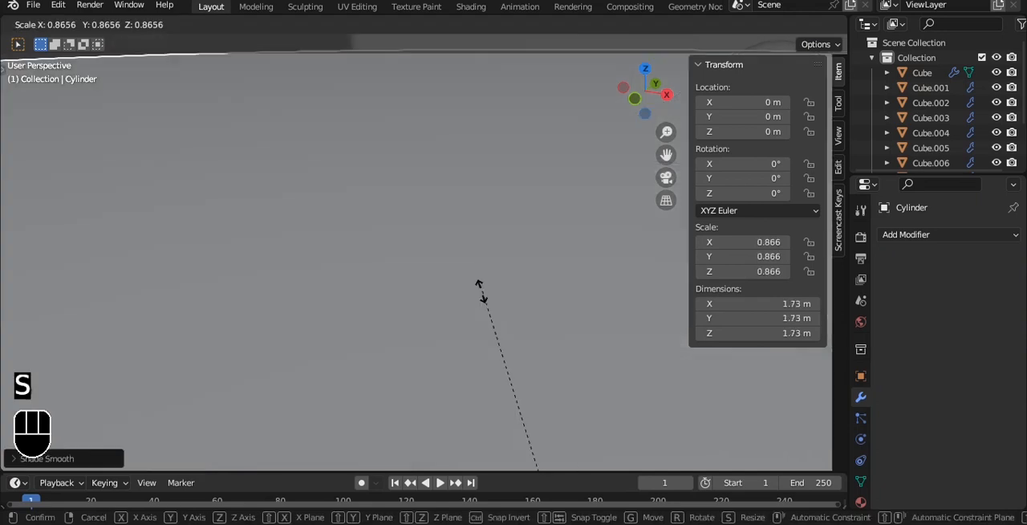
{"action": "left_click", "coordinate": [529, 408]}
{"action": "key", "text": "grave"}
{"action": "key", "text": "s"}
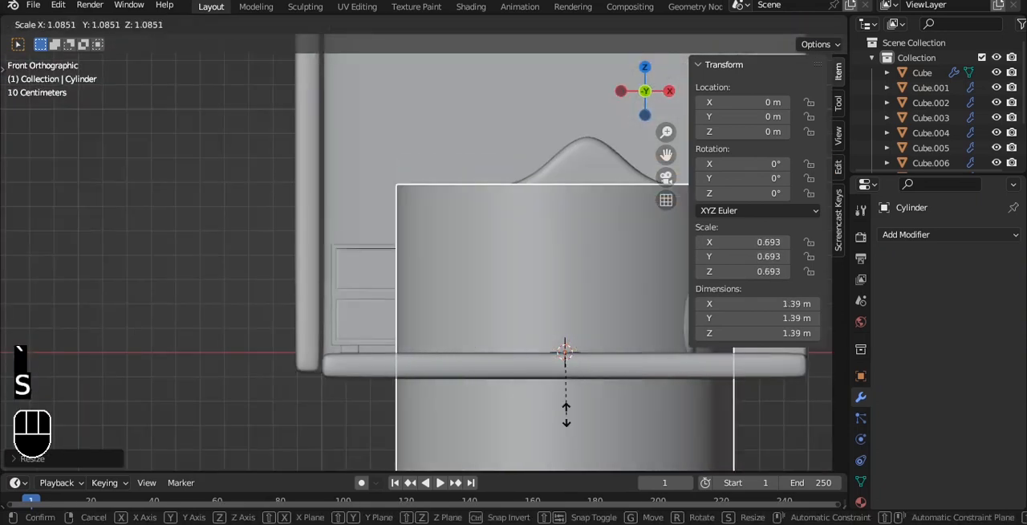
{"action": "key", "text": "g"}
{"action": "left_click", "coordinate": [452, 221]}
{"action": "key", "text": "s"}
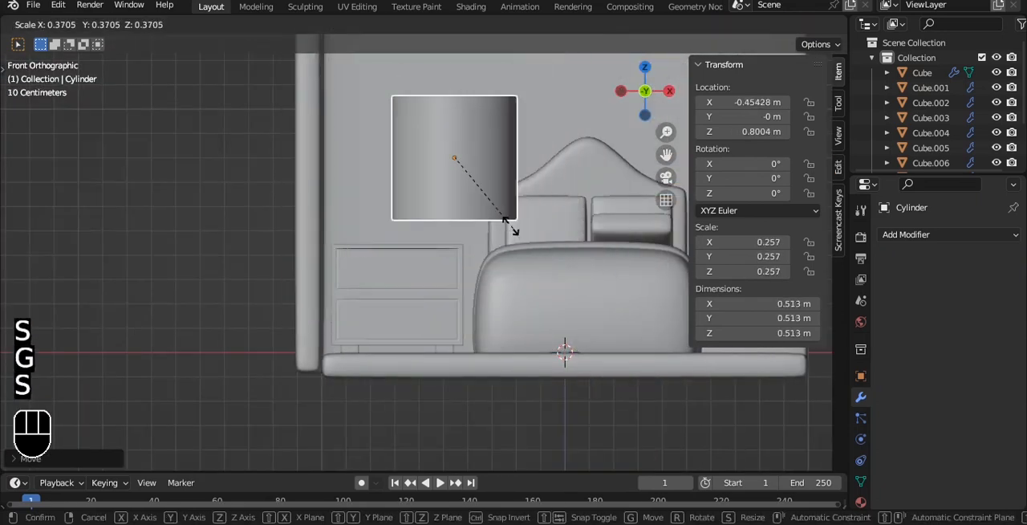
{"action": "left_click", "coordinate": [457, 163]}
Step: Scale the cylinder down to about 0.033 m and set it on the cabinet's top at about X -0.547 m
{"action": "scroll", "coordinate": [458, 160], "scroll_direction": "up", "scroll_amount": 5}
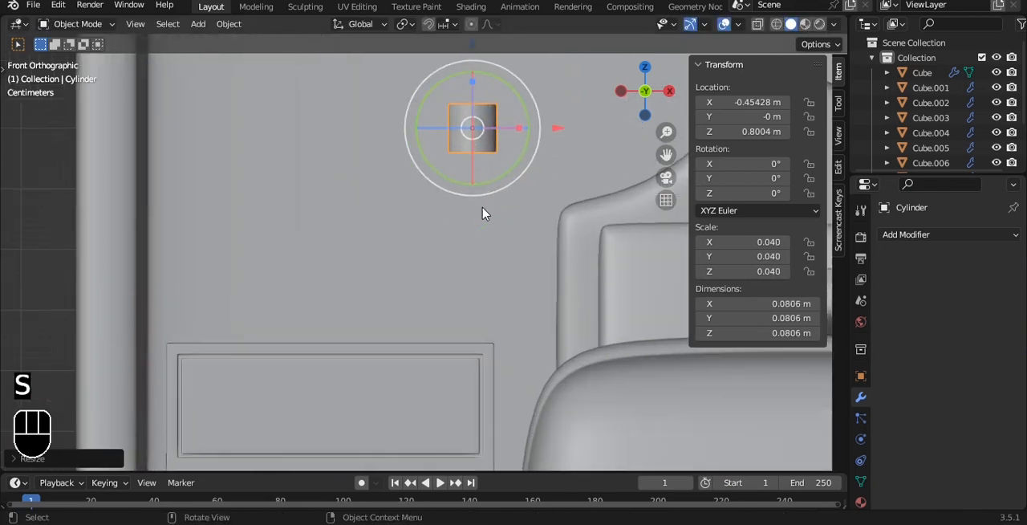
{"action": "key", "text": "g"}
{"action": "left_click", "coordinate": [483, 313]}
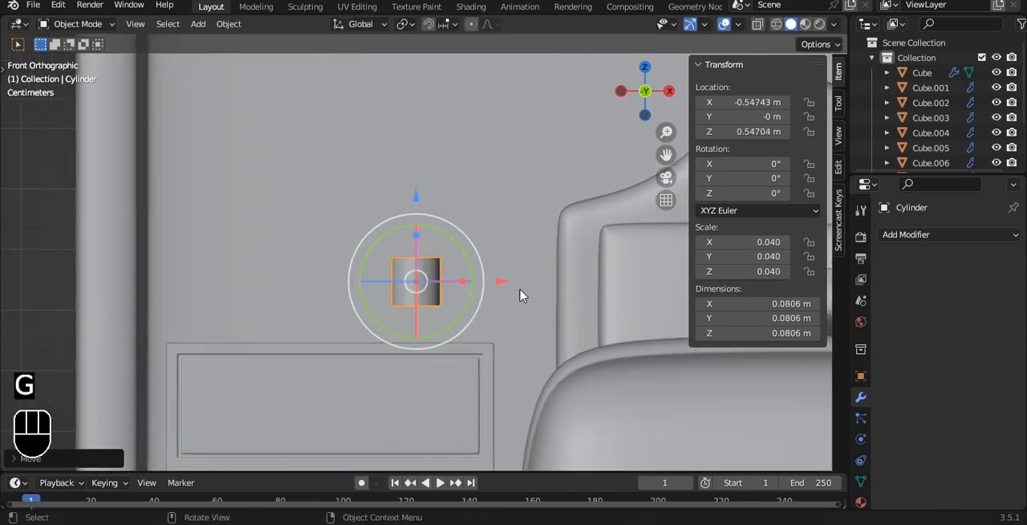
{"action": "key", "text": "s"}
{"action": "left_click", "coordinate": [458, 283]}
{"action": "scroll", "coordinate": [429, 273], "scroll_direction": "up", "scroll_amount": 4}
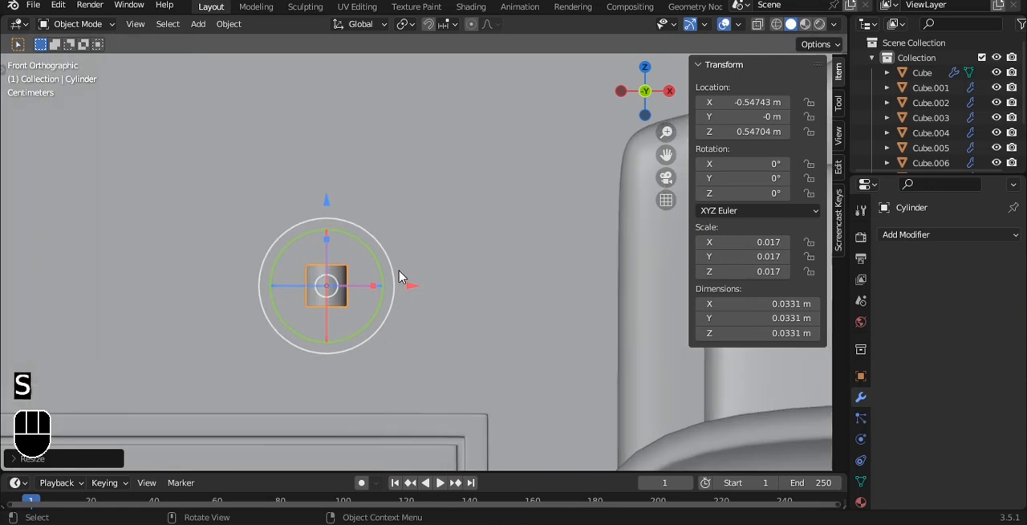
{"action": "left_click_drag", "start_coordinate": [326, 203], "coordinate": [335, 304]}
{"action": "middle_click_drag", "start_coordinate": [356, 301], "coordinate": [406, 236], "text": "shift"}
{"action": "scroll", "coordinate": [406, 246], "scroll_direction": "up", "scroll_amount": 5}
Step: Raise the bottom ring of vertices on the small cylinder so it sits slightly above the cabinet top
{"action": "key", "text": "Tab"}
{"action": "middle_click_drag", "start_coordinate": [393, 287], "coordinate": [410, 145], "text": "shift"}
{"action": "key", "text": "1"}
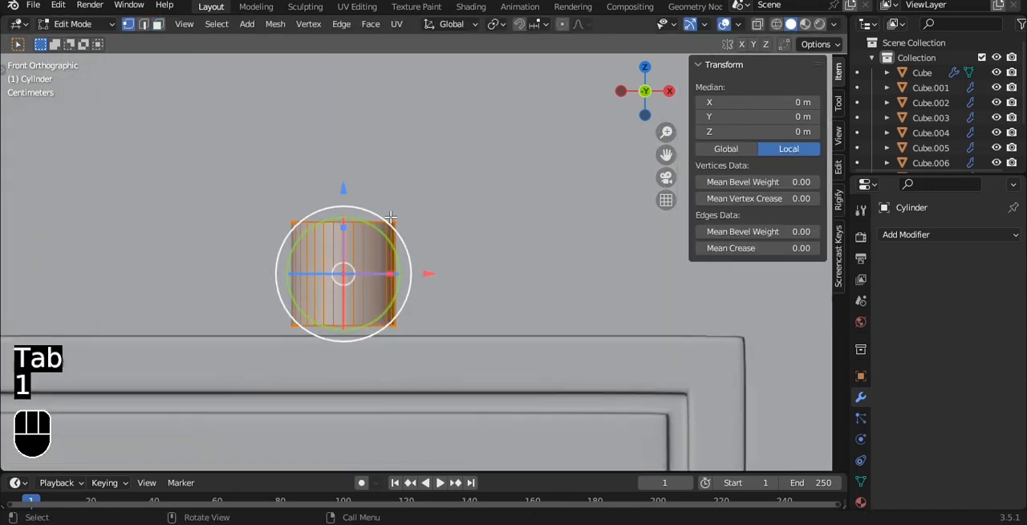
{"action": "key", "text": "alt+z"}
{"action": "left_click_drag", "start_coordinate": [237, 257], "coordinate": [449, 351]}
{"action": "left_click_drag", "start_coordinate": [343, 234], "coordinate": [344, 214]}
Step: Extrude the cylinder's bottom ring outward to about 2.7 times its width and extrude it down about 0.011 m as a lamp base
{"action": "key", "text": "e"}
{"action": "right_click", "coordinate": [433, 227]}
{"action": "key", "text": "s"}
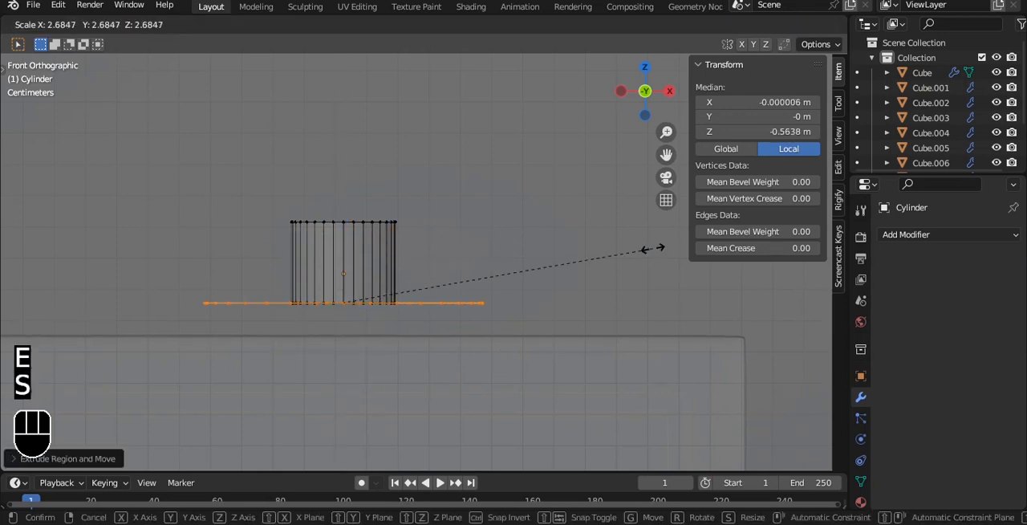
{"action": "left_click", "coordinate": [652, 249]}
{"action": "key", "text": "e"}
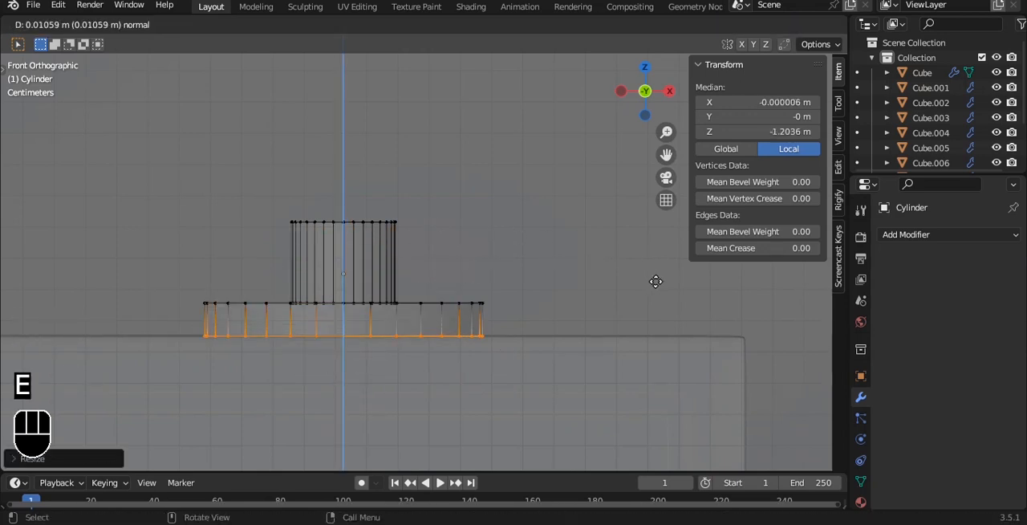
{"action": "left_click", "coordinate": [650, 281]}
Step: Raise the cylinder's top ring of vertices to form a lamp post, making the whole object about 0.208 m tall
{"action": "key", "text": "Tab"}
{"action": "key", "text": "Tab"}
{"action": "left_click_drag", "start_coordinate": [222, 168], "coordinate": [486, 228]}
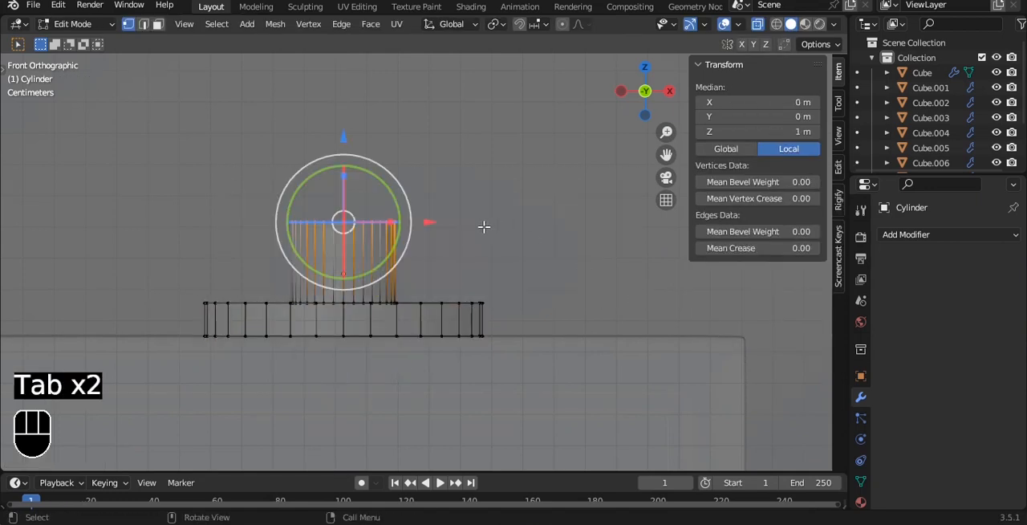
{"action": "scroll", "coordinate": [464, 222], "scroll_direction": "down", "scroll_amount": 3}
{"action": "left_click_drag", "start_coordinate": [434, 164], "coordinate": [441, 321], "text": "alt+shift"}
{"action": "scroll", "coordinate": [434, 293], "scroll_direction": "down", "scroll_amount": 6}
{"action": "left_click_drag", "start_coordinate": [417, 194], "coordinate": [421, 111]}
{"action": "left_click_drag", "start_coordinate": [445, 134], "coordinate": [389, 215], "text": "alt+shift"}
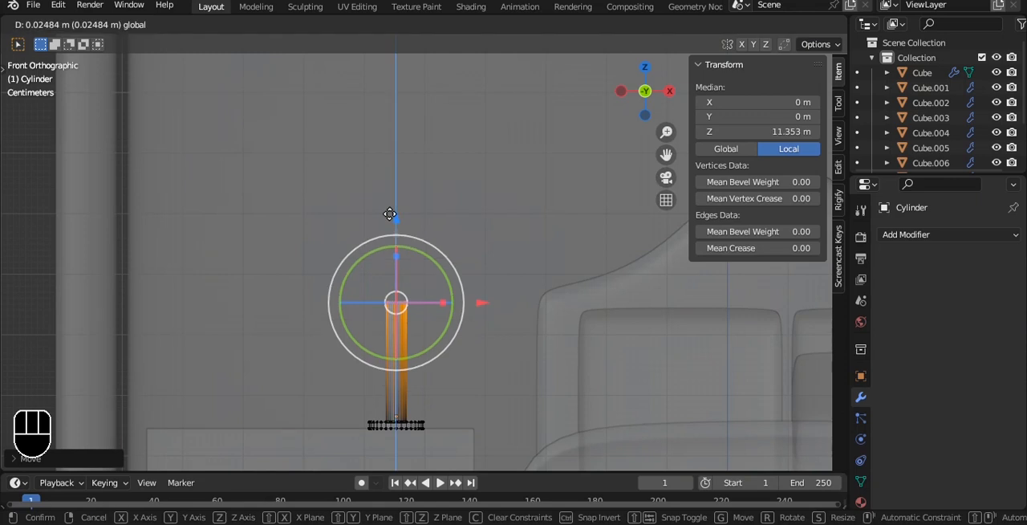
{"action": "scroll", "coordinate": [421, 251], "scroll_direction": "up", "scroll_amount": 1}
{"action": "key", "text": "Tab"}
Step: Add a mesh circle with 16 vertices to the scene
{"action": "key", "text": "shift+a"}
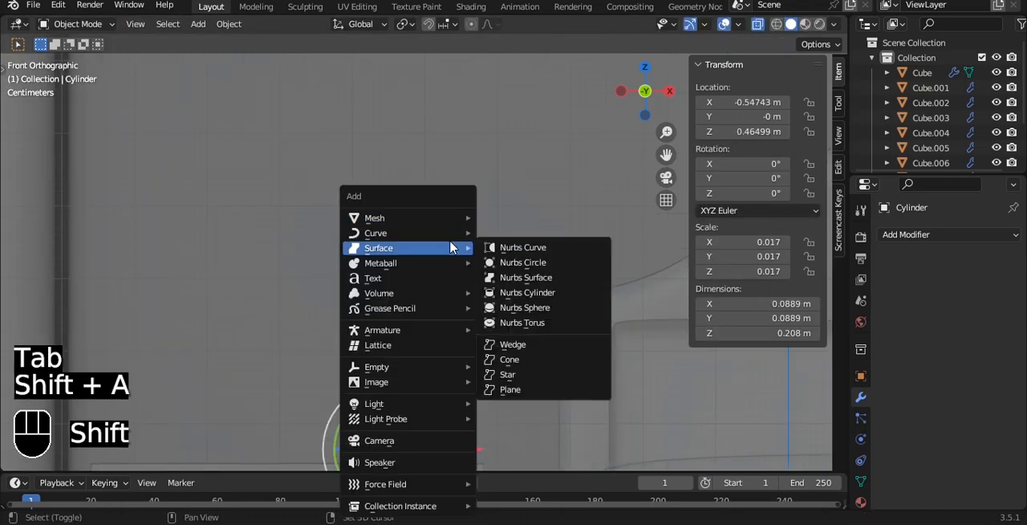
{"action": "mouse_move", "coordinate": [412, 230]}
{"action": "left_click", "coordinate": [553, 250]}
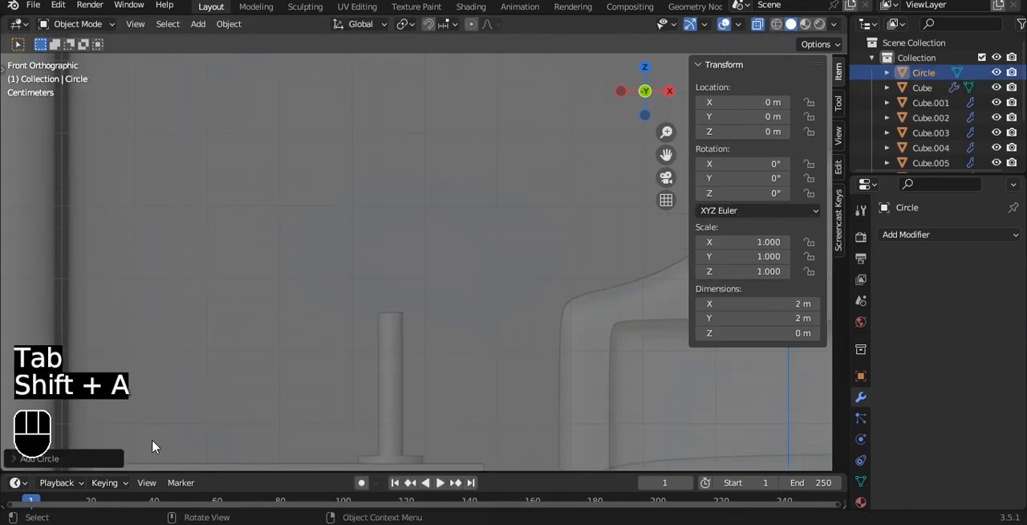
{"action": "left_click", "coordinate": [81, 456]}
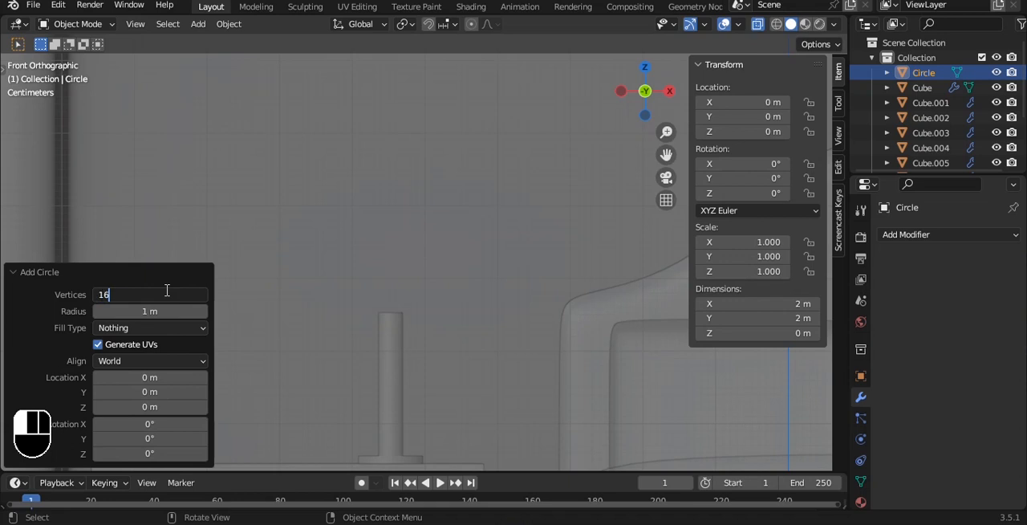
{"action": "left_click", "coordinate": [22, 277]}
Step: Shrink the circle to about 0.64 m across and move it above the lamp post at about X -0.538 m, Z 0.70 m
{"action": "scroll", "coordinate": [380, 259], "scroll_direction": "down", "scroll_amount": 6}
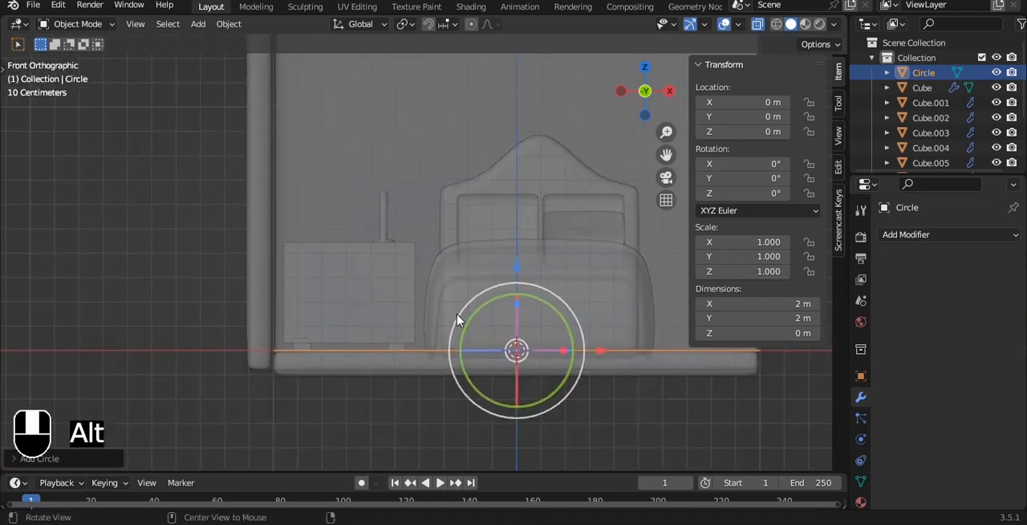
{"action": "key", "text": "s"}
{"action": "left_click", "coordinate": [529, 365]}
{"action": "key", "text": "g"}
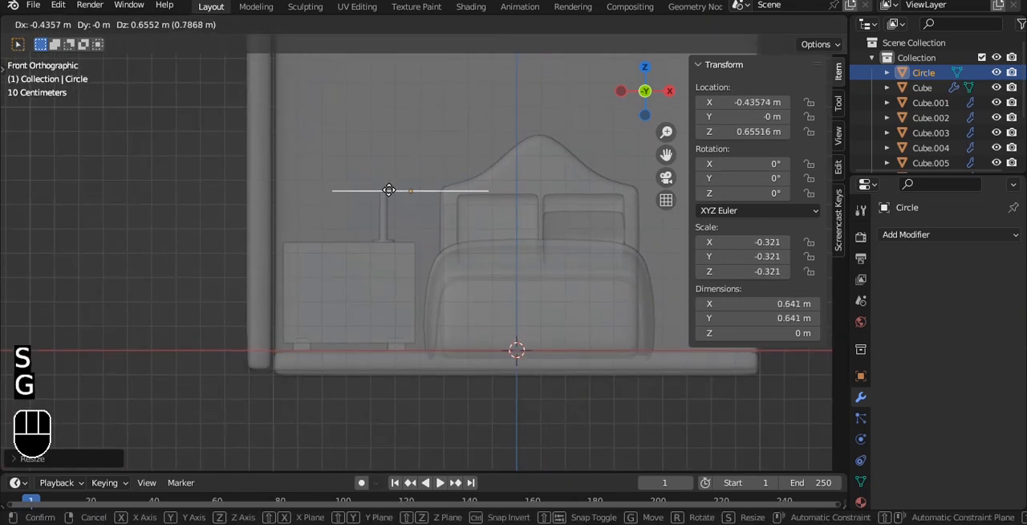
{"action": "left_click", "coordinate": [369, 180]}
Step: Scale the circle down to about 0.205 m across and lower it to the top of the lamp post
{"action": "scroll", "coordinate": [548, 272], "scroll_direction": "up", "scroll_amount": 4}
{"action": "key", "text": "s"}
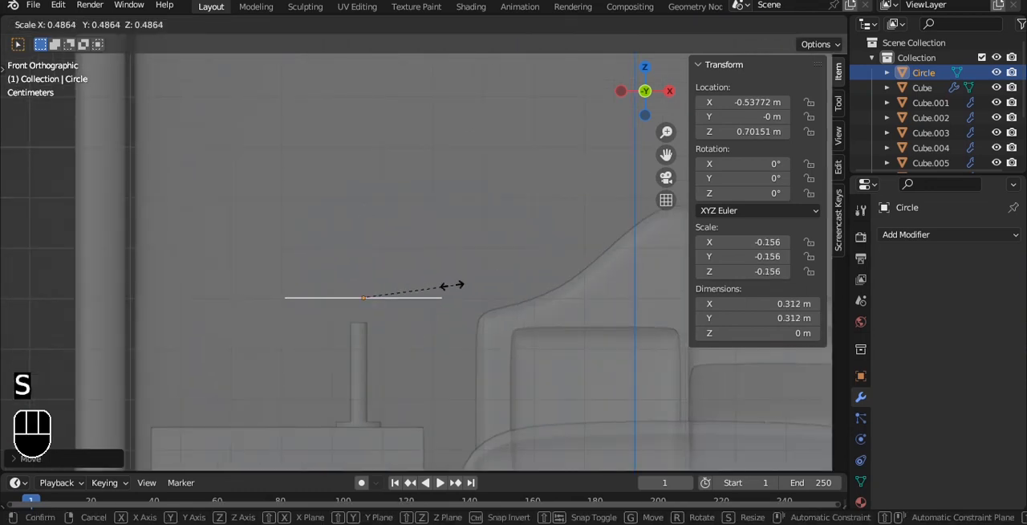
{"action": "left_click", "coordinate": [413, 290]}
{"action": "scroll", "coordinate": [455, 262], "scroll_direction": "up", "scroll_amount": 3}
{"action": "key", "text": "g"}
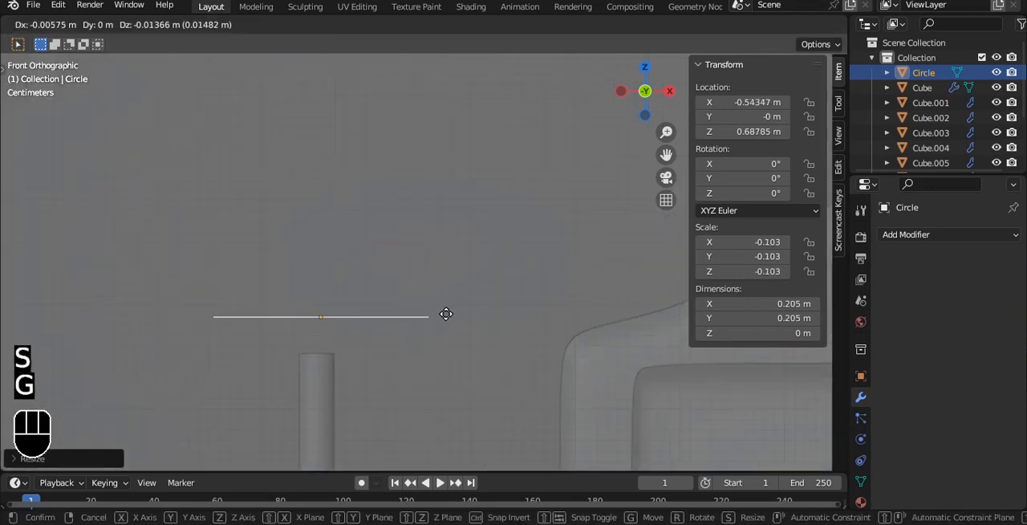
{"action": "left_click", "coordinate": [451, 346]}
Step: Extrude the whole circle straight up along Z to form the open wall of a lampshade
{"action": "key", "text": "Tab"}
{"action": "key", "text": "a"}
{"action": "key", "text": "a"}
{"action": "key", "text": "e"}
{"action": "key", "text": "z"}
{"action": "left_click", "coordinate": [466, 112]}
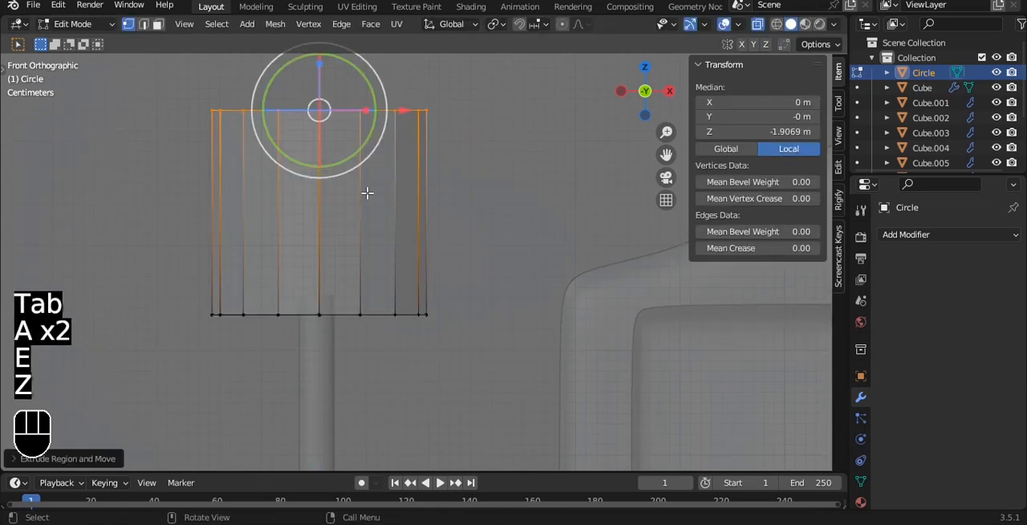
Step: Widen the lampshade's bottom ring and narrow its top ring to give the shade a tapered, conical shape
{"action": "left_click_drag", "start_coordinate": [129, 273], "coordinate": [523, 353]}
{"action": "key", "text": "s"}
{"action": "left_click", "coordinate": [673, 332]}
{"action": "left_click_drag", "start_coordinate": [149, 76], "coordinate": [473, 140]}
{"action": "key", "text": "s"}
{"action": "left_click", "coordinate": [441, 146]}
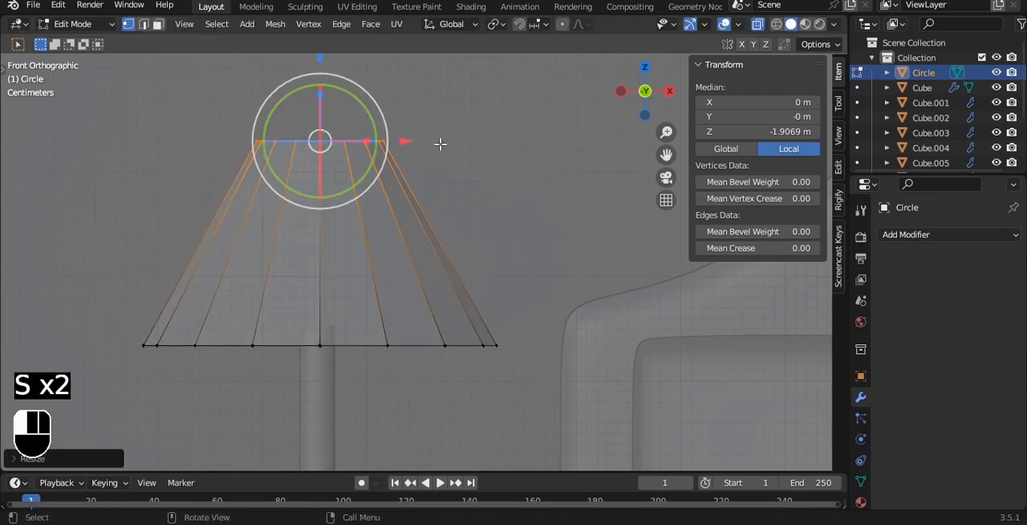
Step: Lower the entire lampshade mesh over the lamp post and rescale it to suit the base and cabinet
{"action": "key", "text": "a"}
{"action": "key", "text": "a"}
{"action": "left_click_drag", "start_coordinate": [320, 161], "coordinate": [308, 216]}
{"action": "scroll", "coordinate": [310, 234], "scroll_direction": "down", "scroll_amount": 5}
{"action": "middle_click_drag", "start_coordinate": [310, 236], "coordinate": [391, 247], "text": "alt"}
{"action": "key", "text": "alt+z"}
{"action": "scroll", "coordinate": [385, 243], "scroll_direction": "down", "scroll_amount": 5}
{"action": "key", "text": "s"}
{"action": "left_click", "coordinate": [457, 265]}
{"action": "key", "text": "s"}
{"action": "left_click", "coordinate": [477, 265]}
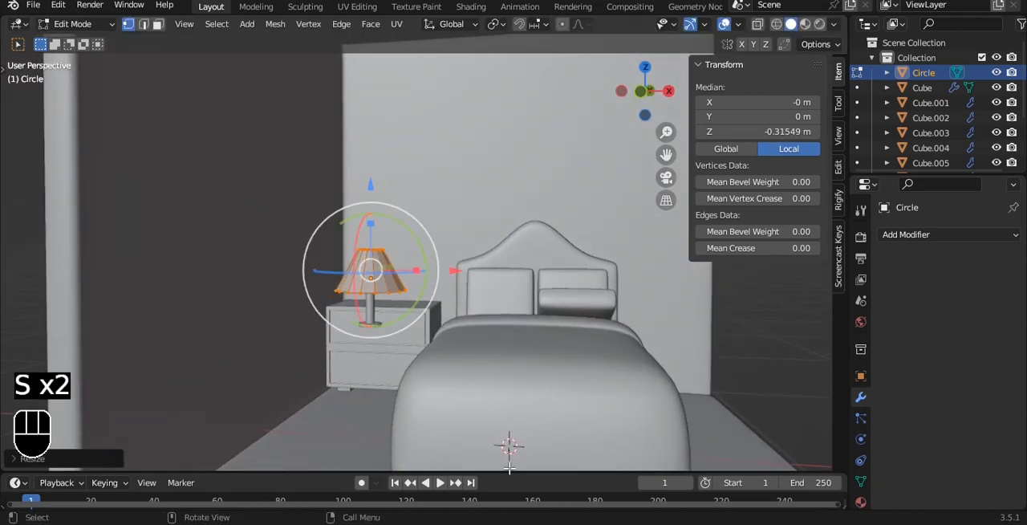
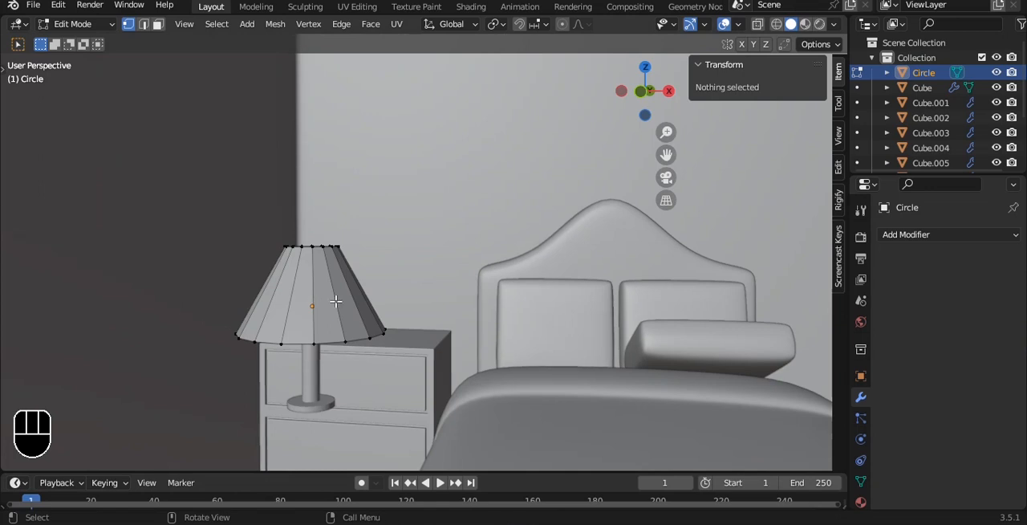
Step: Isolate the lampshade and scale every second wall edge inwards to about 0.8 in top view, forming eight pleats
{"action": "key", "text": "Tab"}
{"action": "key", "text": "slash"}
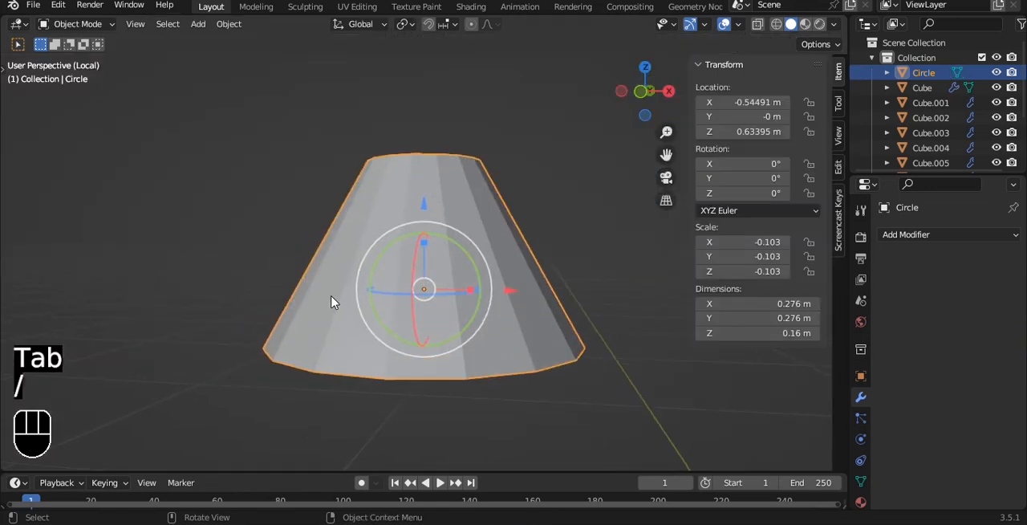
{"action": "key", "text": "grave"}
{"action": "key", "text": "Tab"}
{"action": "left_click", "coordinate": [403, 254]}
{"action": "key", "text": "grave"}
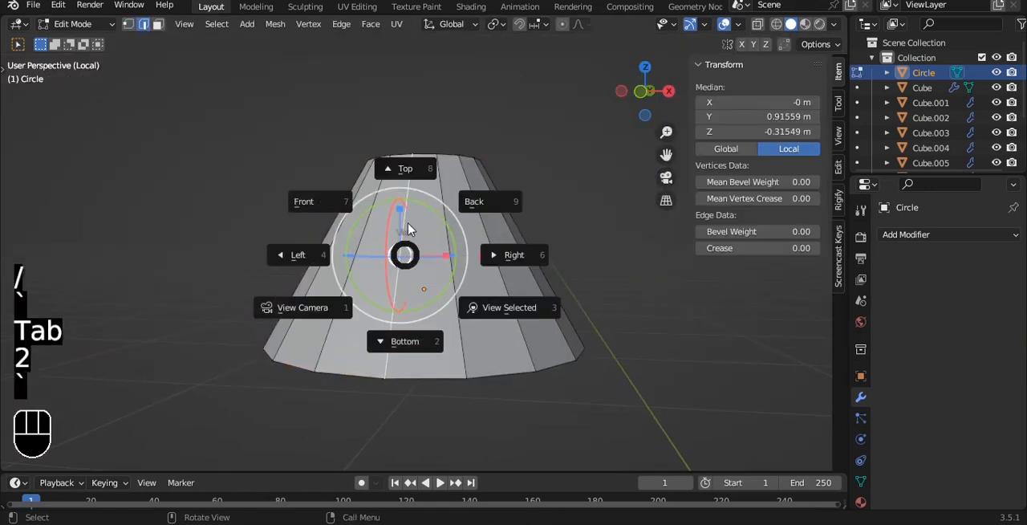
{"action": "left_click", "coordinate": [439, 201]}
{"action": "key", "text": "shift+ctrl+KP_Add"}
{"action": "key", "text": "shift+ctrl+KP_Add"}
{"action": "key", "text": "shift+ctrl+KP_Add"}
{"action": "key", "text": "shift+ctrl+KP_Add"}
{"action": "key", "text": "shift+ctrl+KP_Add"}
{"action": "key", "text": "shift+ctrl+KP_Add"}
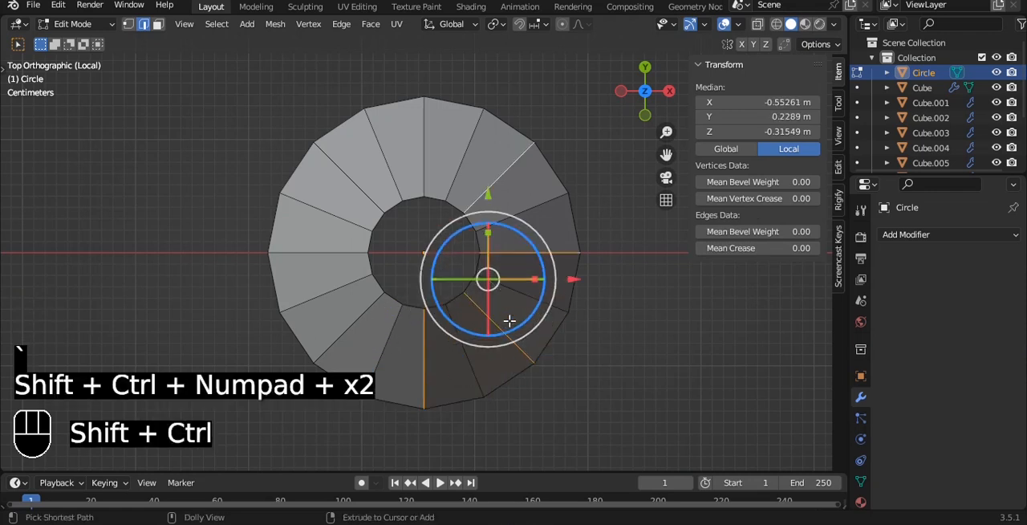
{"action": "key", "text": "s"}
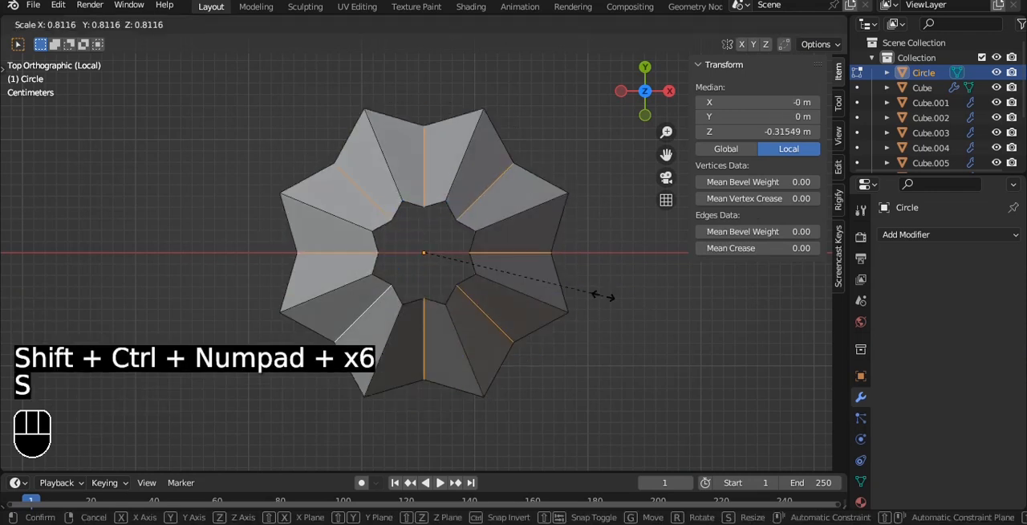
{"action": "left_click", "coordinate": [599, 294]}
Step: Add one centred loop cut down each of the lampshade's sixteen pleat faces, working all the way around the ring
{"action": "middle_click_drag", "start_coordinate": [571, 291], "coordinate": [546, 235], "text": "shift"}
{"action": "key", "text": "ctrl+r"}
{"action": "left_click", "coordinate": [550, 308]}
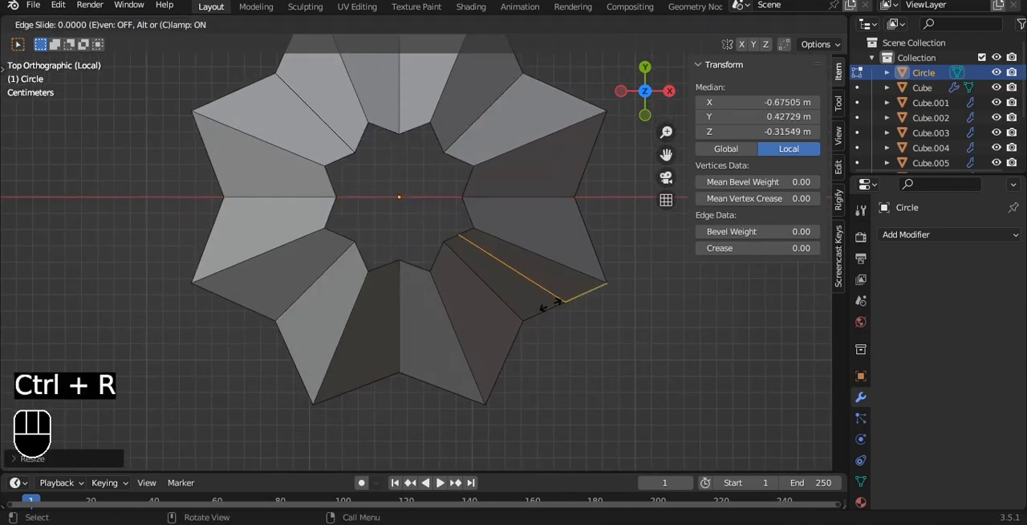
{"action": "left_click", "coordinate": [551, 308]}
{"action": "key", "text": "ctrl+r"}
{"action": "left_click", "coordinate": [514, 361]}
{"action": "left_click", "coordinate": [515, 361]}
{"action": "left_click", "coordinate": [441, 383]}
{"action": "left_click", "coordinate": [442, 383]}
{"action": "key", "text": "ctrl+r"}
{"action": "left_click", "coordinate": [378, 378]}
{"action": "left_click", "coordinate": [376, 375]}
{"action": "left_click", "coordinate": [239, 306]}
{"action": "left_click", "coordinate": [239, 306]}
{"action": "key", "text": "ctrl+r"}
{"action": "left_click", "coordinate": [216, 242]}
{"action": "left_click", "coordinate": [216, 242]}
{"action": "key", "text": "ctrl+r"}
{"action": "left_click", "coordinate": [226, 179]}
{"action": "left_click", "coordinate": [225, 179]}
{"action": "left_click", "coordinate": [258, 98]}
{"action": "left_click", "coordinate": [259, 98]}
{"action": "key", "text": "ctrl+r"}
{"action": "left_click", "coordinate": [355, 126]}
{"action": "left_click", "coordinate": [373, 124]}
{"action": "key", "text": "ctrl+r"}
{"action": "left_click", "coordinate": [384, 120]}
{"action": "left_click", "coordinate": [411, 124]}
{"action": "key", "text": "ctrl+r"}
{"action": "left_click", "coordinate": [430, 137]}
{"action": "left_click", "coordinate": [432, 137]}
{"action": "key", "text": "ctrl+r"}
{"action": "left_click", "coordinate": [463, 163]}
{"action": "left_click", "coordinate": [464, 164]}
{"action": "left_click", "coordinate": [476, 184]}
{"action": "left_click", "coordinate": [478, 187]}
{"action": "key", "text": "ctrl+r"}
{"action": "left_click", "coordinate": [482, 229]}
{"action": "left_click", "coordinate": [483, 231]}
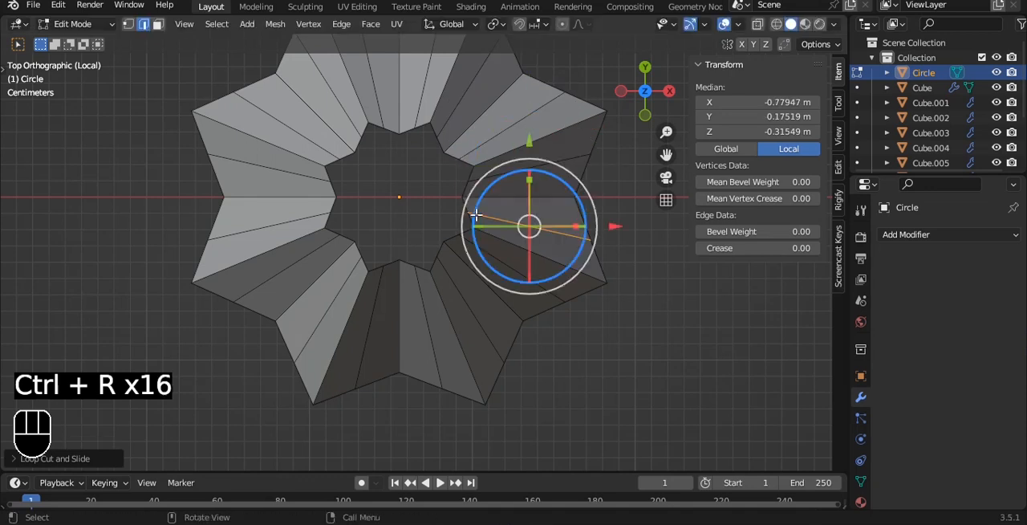
Step: Return the lampshade to the full scene, give it a level 3 subdivision surface and shade it smooth
{"action": "key", "text": "Tab"}
{"action": "key", "text": "KP_Divide"}
{"action": "scroll", "coordinate": [413, 282], "scroll_direction": "up", "scroll_amount": 4}
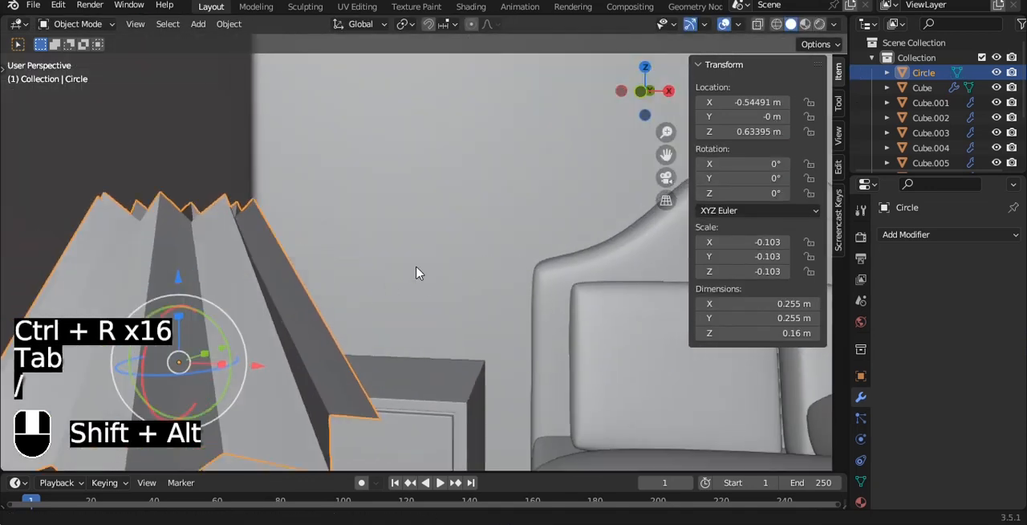
{"action": "left_click_drag", "start_coordinate": [418, 271], "coordinate": [496, 232], "text": "alt+shift"}
{"action": "key", "text": "ctrl+3"}
{"action": "right_click", "coordinate": [496, 229]}
{"action": "left_click", "coordinate": [496, 215]}
Step: Add a Solidify modifier to the lampshade, order it before Subdivision, and set thickness to 0.15 m with Even Thickness on
{"action": "key", "text": "grave"}
{"action": "left_click", "coordinate": [477, 209]}
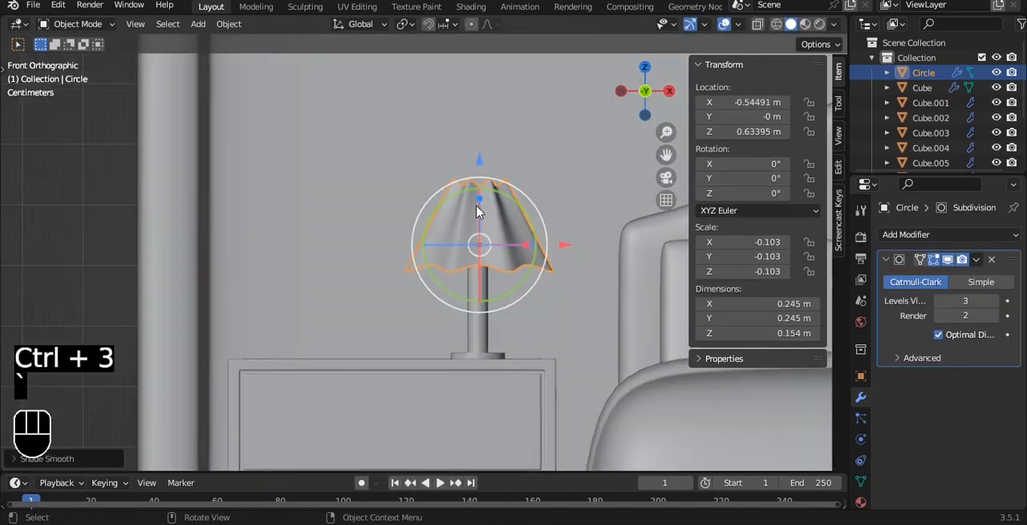
{"action": "scroll", "coordinate": [498, 220], "scroll_direction": "down", "scroll_amount": 1}
{"action": "left_click_drag", "start_coordinate": [564, 244], "coordinate": [518, 250], "text": "alt+shift"}
{"action": "scroll", "coordinate": [510, 253], "scroll_direction": "up", "scroll_amount": 2}
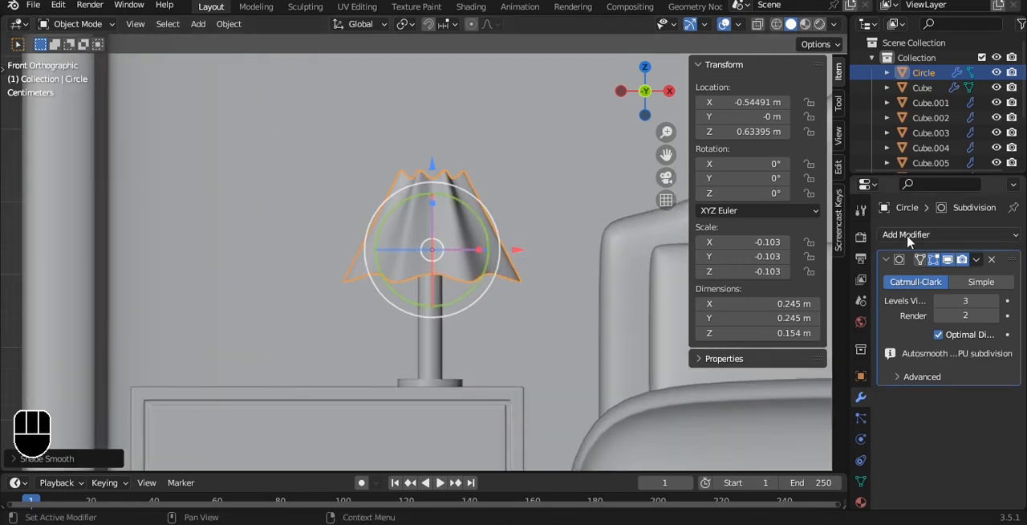
{"action": "left_click", "coordinate": [910, 236]}
{"action": "left_click", "coordinate": [717, 491]}
{"action": "left_click_drag", "start_coordinate": [514, 228], "coordinate": [533, 260], "text": "alt"}
{"action": "scroll", "coordinate": [522, 224], "scroll_direction": "up", "scroll_amount": 3}
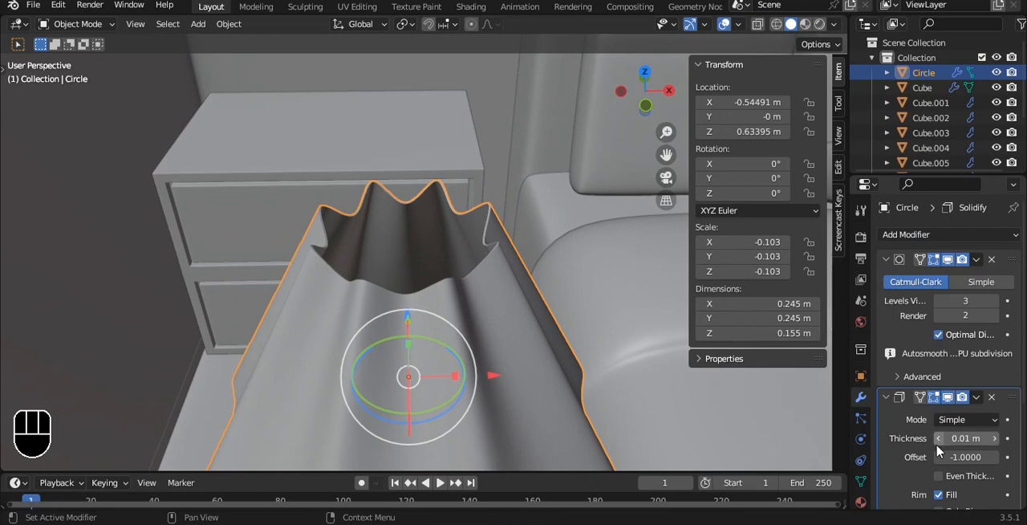
{"action": "left_click", "coordinate": [978, 397]}
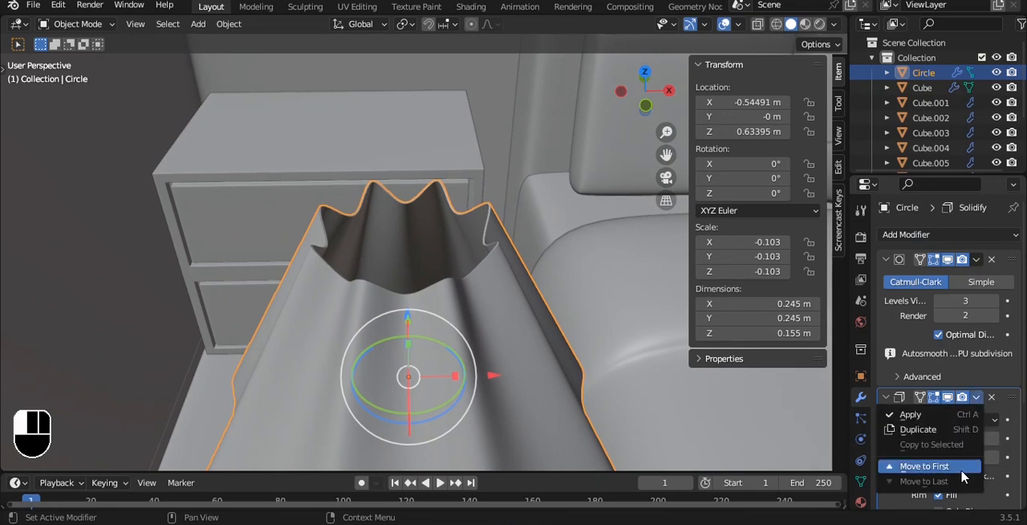
{"action": "left_click", "coordinate": [955, 466]}
{"action": "left_click_drag", "start_coordinate": [963, 306], "coordinate": [996, 306]}
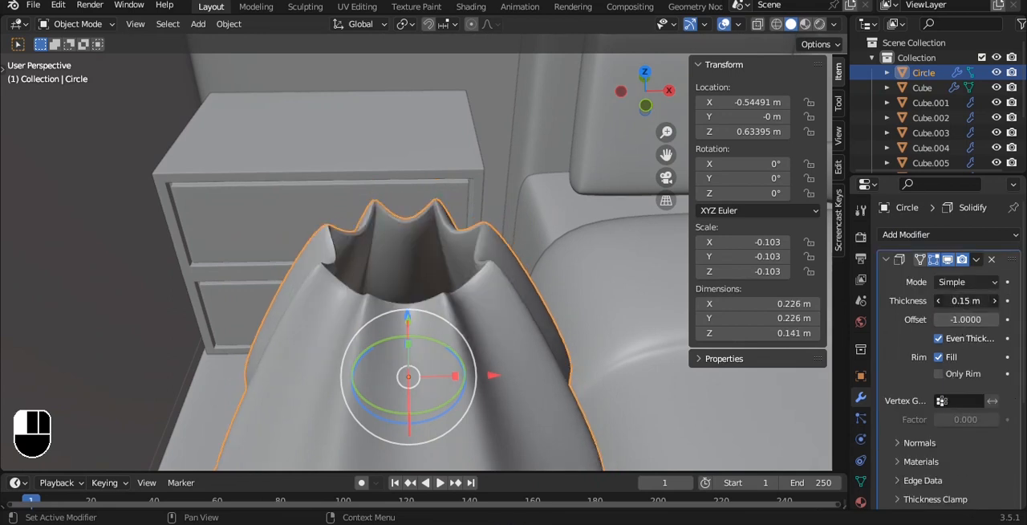
Step: Scale the lampshade up to about 0.296 m across and centre it over the lamp post in front view
{"action": "key", "text": "grave"}
{"action": "left_click", "coordinate": [633, 269]}
{"action": "left_click_drag", "start_coordinate": [461, 129], "coordinate": [450, 219], "text": "alt+shift"}
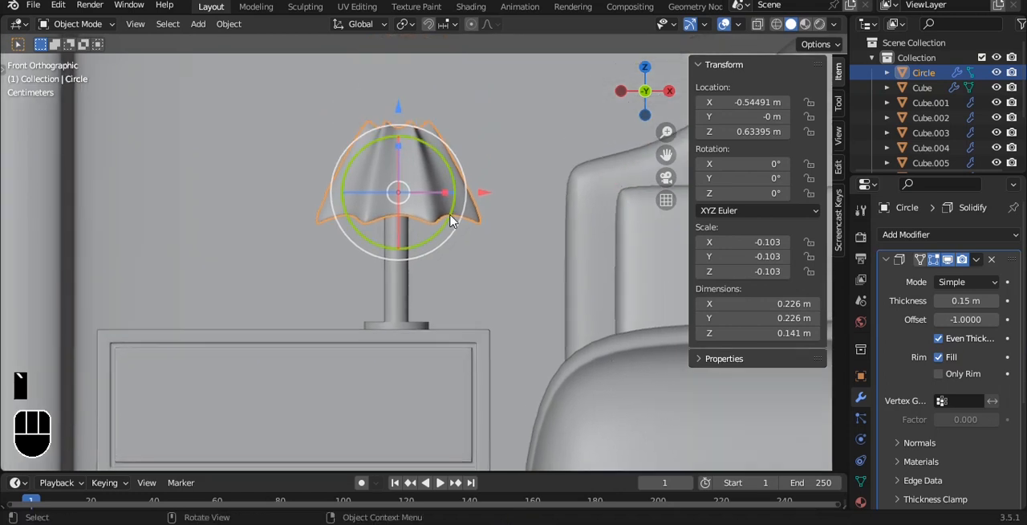
{"action": "scroll", "coordinate": [451, 219], "scroll_direction": "up", "scroll_amount": 1}
{"action": "key", "text": "s"}
{"action": "key", "text": "g"}
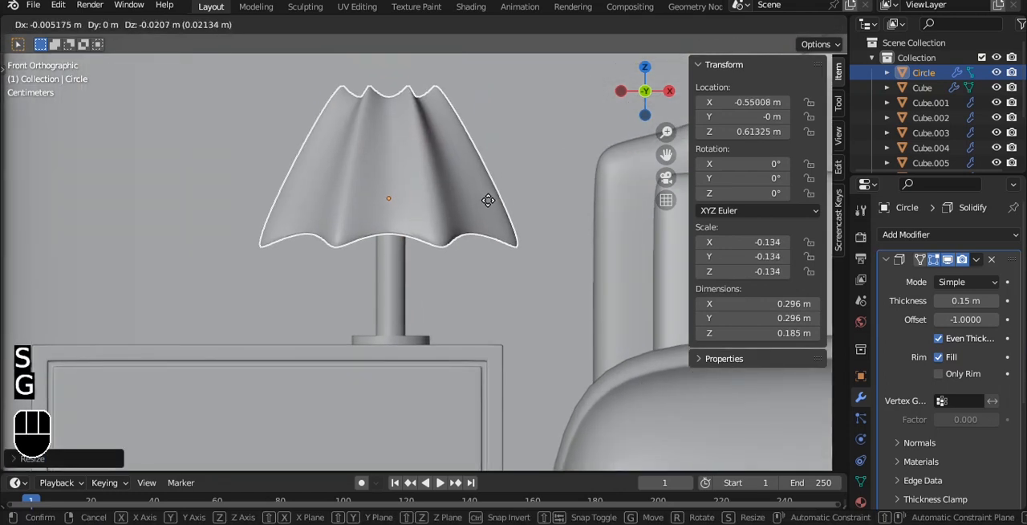
{"action": "left_click", "coordinate": [488, 206]}
{"action": "key", "text": "alt+z"}
{"action": "left_click_drag", "start_coordinate": [385, 89], "coordinate": [383, 101]}
{"action": "left_click_drag", "start_coordinate": [462, 175], "coordinate": [458, 178]}
{"action": "scroll", "coordinate": [458, 178], "scroll_direction": "down", "scroll_amount": 5}
{"action": "key", "text": "alt+z"}
Step: Parent the lamp base and post to the lampshade as the active object
{"action": "middle_click_drag", "start_coordinate": [458, 179], "coordinate": [417, 275]}
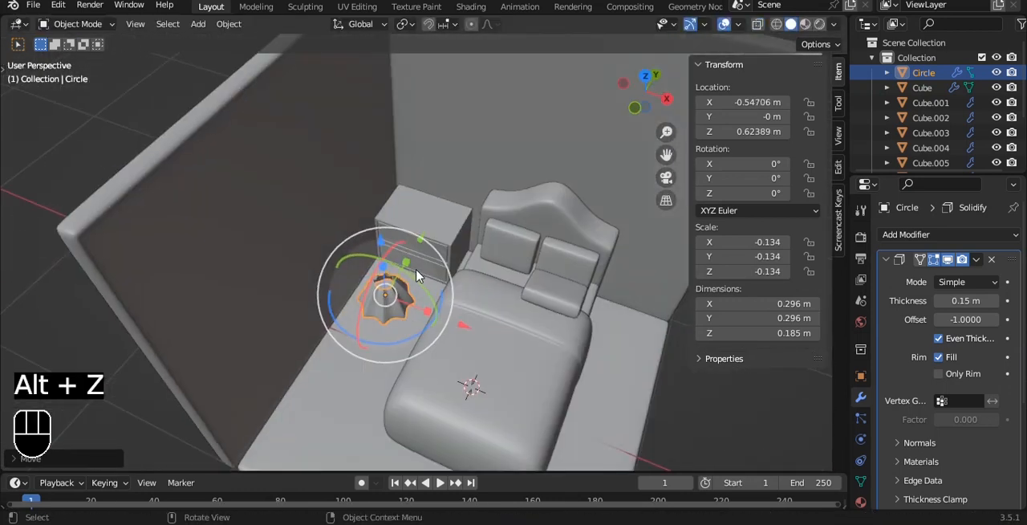
{"action": "left_click_drag", "start_coordinate": [424, 310], "coordinate": [461, 187], "text": "alt"}
{"action": "scroll", "coordinate": [460, 188], "scroll_direction": "up", "scroll_amount": 5}
{"action": "left_click", "coordinate": [385, 250]}
{"action": "left_click", "coordinate": [393, 177], "text": "shift"}
{"action": "key", "text": "ctrl+p"}
{"action": "left_click", "coordinate": [394, 173]}
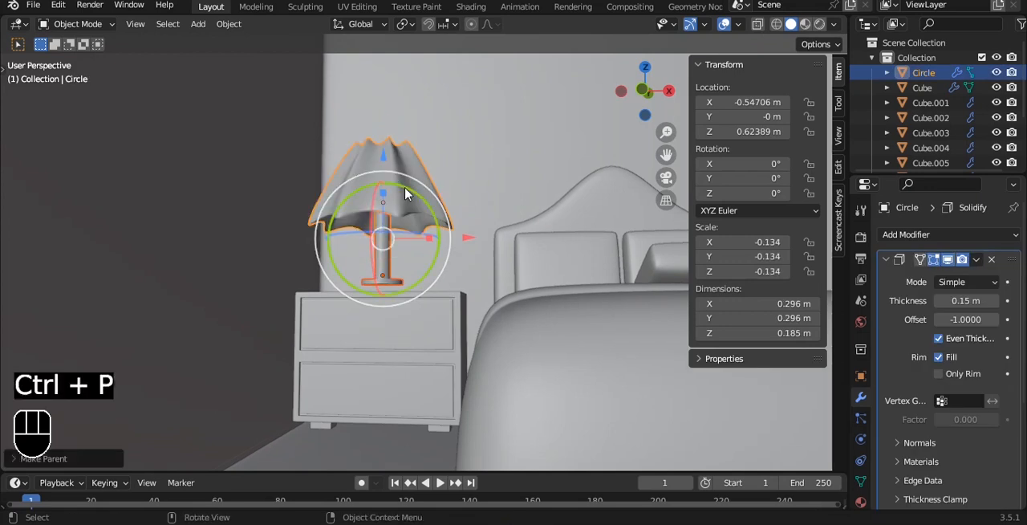
Step: Move the lamp along Y to about 0.8 m so it stands on the bedside cabinet, and save the file
{"action": "key", "text": "grave"}
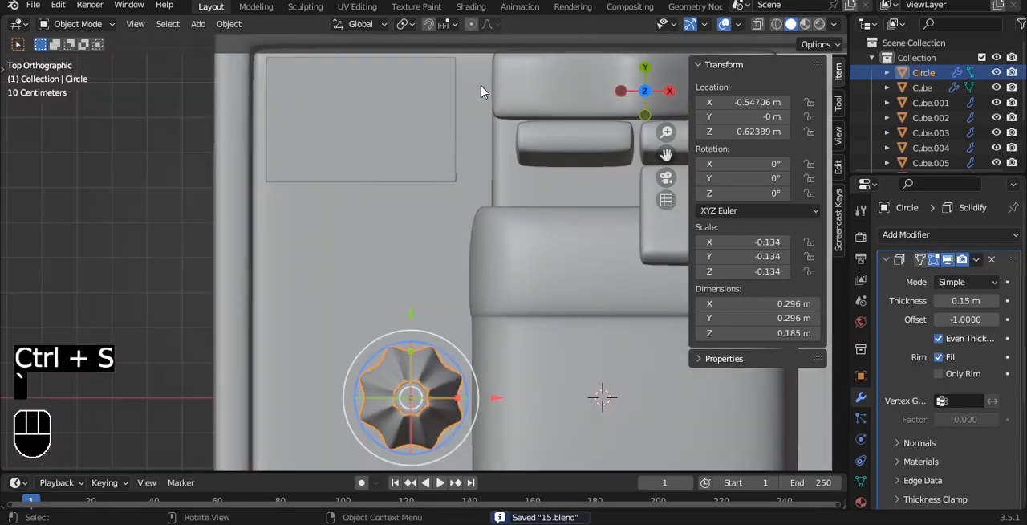
{"action": "key", "text": "a"}
{"action": "key", "text": "a"}
{"action": "left_click", "coordinate": [423, 369]}
{"action": "left_click_drag", "start_coordinate": [411, 312], "coordinate": [412, 458]}
{"action": "left_click_drag", "start_coordinate": [434, 159], "coordinate": [436, 270], "text": "alt+shift"}
{"action": "scroll", "coordinate": [436, 270], "scroll_direction": "up", "scroll_amount": 2}
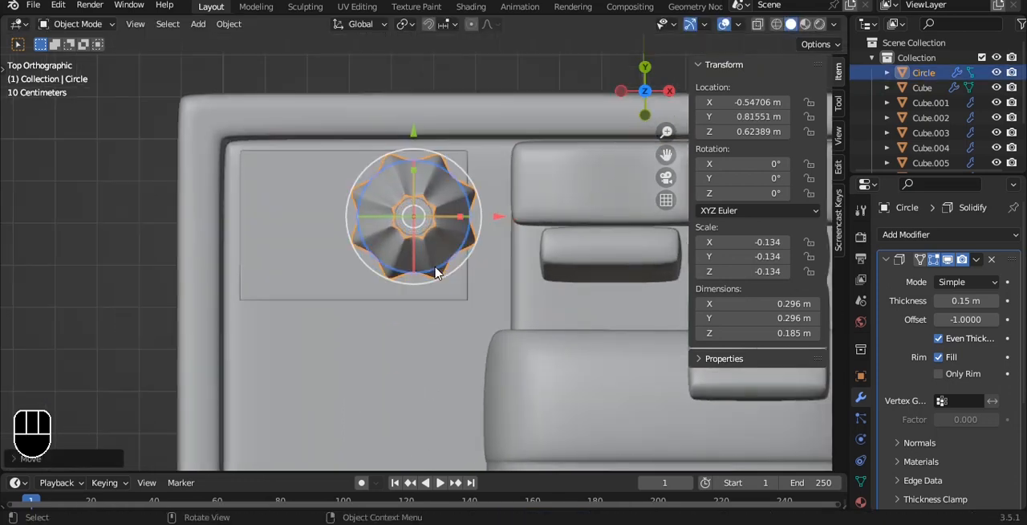
{"action": "left_click_drag", "start_coordinate": [409, 115], "coordinate": [411, 122]}
{"action": "key", "text": "grave"}
{"action": "scroll", "coordinate": [448, 215], "scroll_direction": "down", "scroll_amount": 4}
{"action": "left_click_drag", "start_coordinate": [449, 215], "coordinate": [438, 261], "text": "alt"}
{"action": "key", "text": "a"}
{"action": "scroll", "coordinate": [403, 243], "scroll_direction": "down", "scroll_amount": 4}
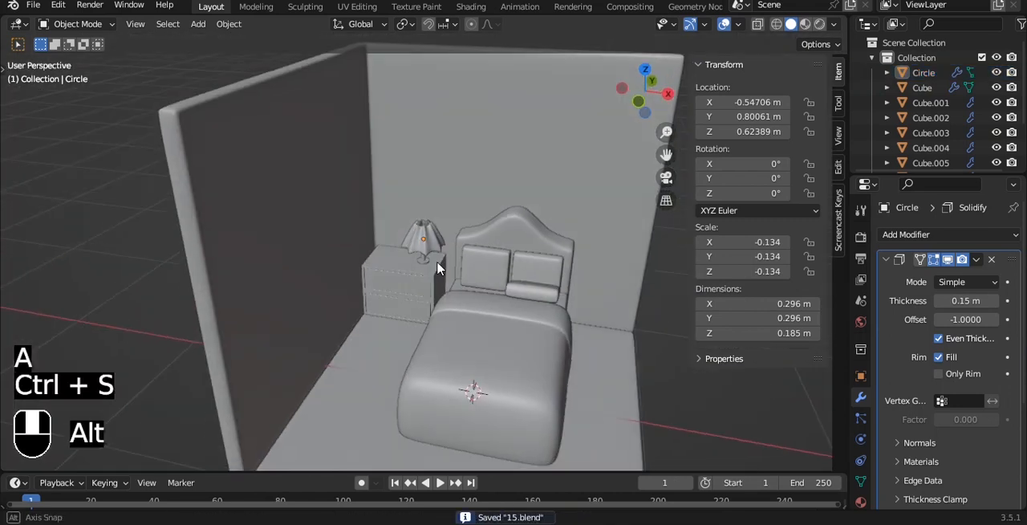
{"action": "scroll", "coordinate": [437, 261], "scroll_direction": "up", "scroll_amount": 3}
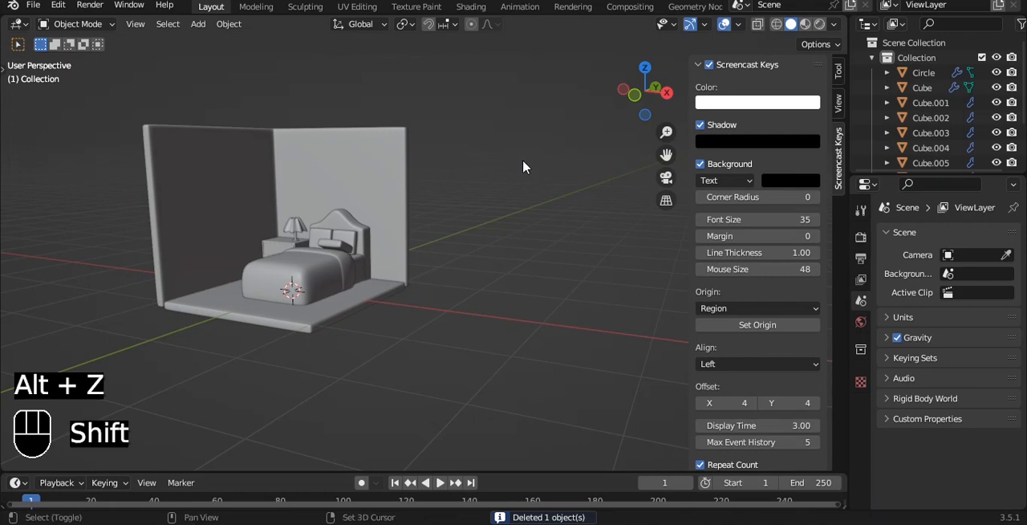
Step: Add a new mesh circle at the scene centre and isolate it for mesh editing in front view
{"action": "key", "text": "shift+a"}
{"action": "mouse_move", "coordinate": [523, 164]}
{"action": "left_click", "coordinate": [583, 191]}
{"action": "left_click_drag", "start_coordinate": [507, 230], "coordinate": [404, 239], "text": "alt"}
{"action": "key", "text": "slash"}
{"action": "key", "text": "grave"}
{"action": "left_click", "coordinate": [484, 219]}
{"action": "scroll", "coordinate": [489, 252], "scroll_direction": "down", "scroll_amount": 4}
{"action": "left_click_drag", "start_coordinate": [470, 235], "coordinate": [464, 237], "text": "alt+shift"}
{"action": "key", "text": "Tab"}
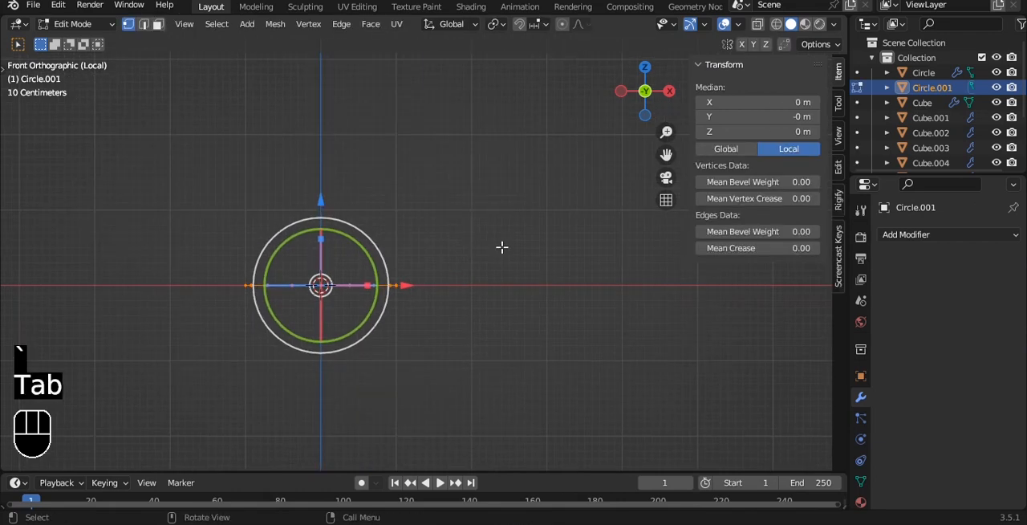
Step: Extrude the circle about 3.43 m up along Z and widen its top ring to about 3.2 m
{"action": "scroll", "coordinate": [505, 252], "scroll_direction": "down", "scroll_amount": 3}
{"action": "key", "text": "e"}
{"action": "key", "text": "z"}
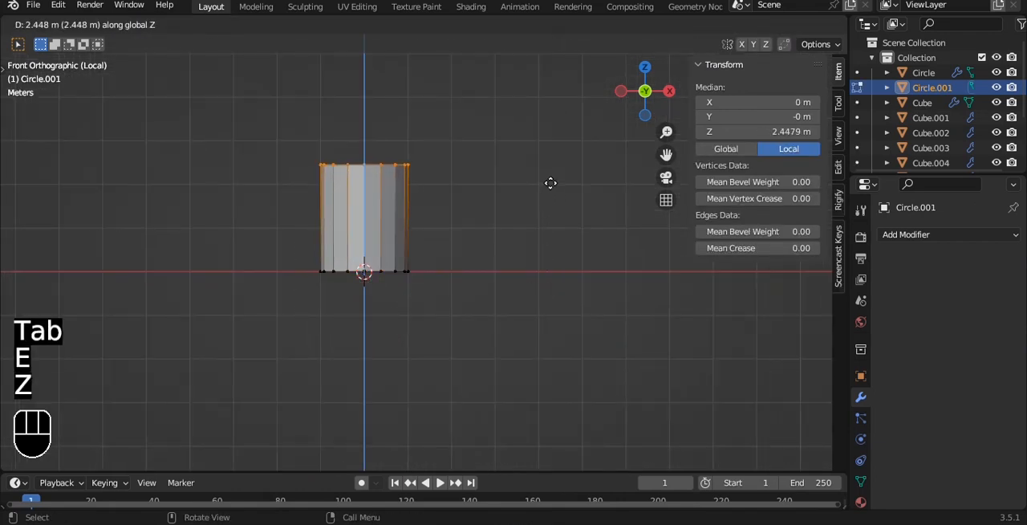
{"action": "left_click", "coordinate": [546, 139]}
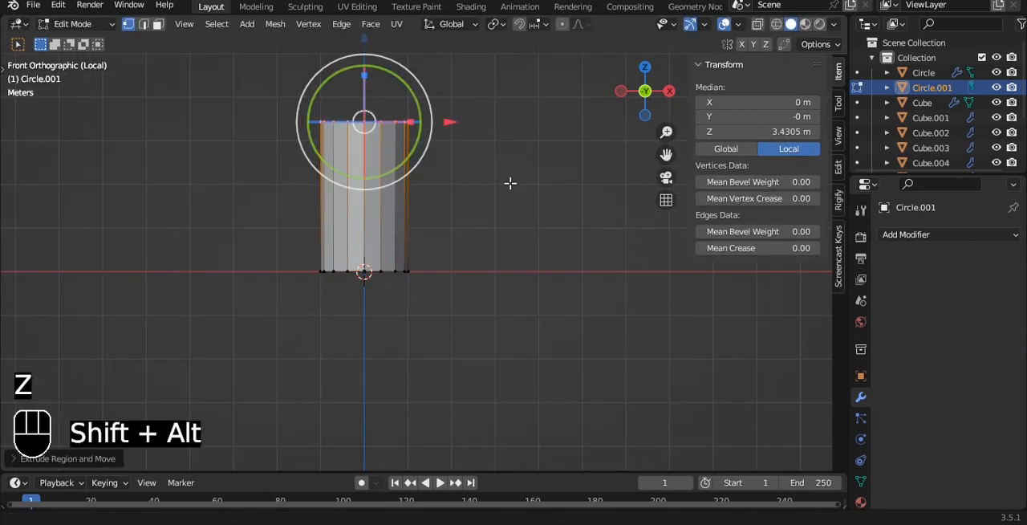
{"action": "left_click_drag", "start_coordinate": [509, 184], "coordinate": [484, 256], "text": "alt+shift"}
{"action": "key", "text": "s"}
{"action": "left_click", "coordinate": [601, 203]}
{"action": "left_click_drag", "start_coordinate": [451, 172], "coordinate": [466, 232], "text": "alt+shift"}
{"action": "scroll", "coordinate": [467, 232], "scroll_direction": "up", "scroll_amount": 1}
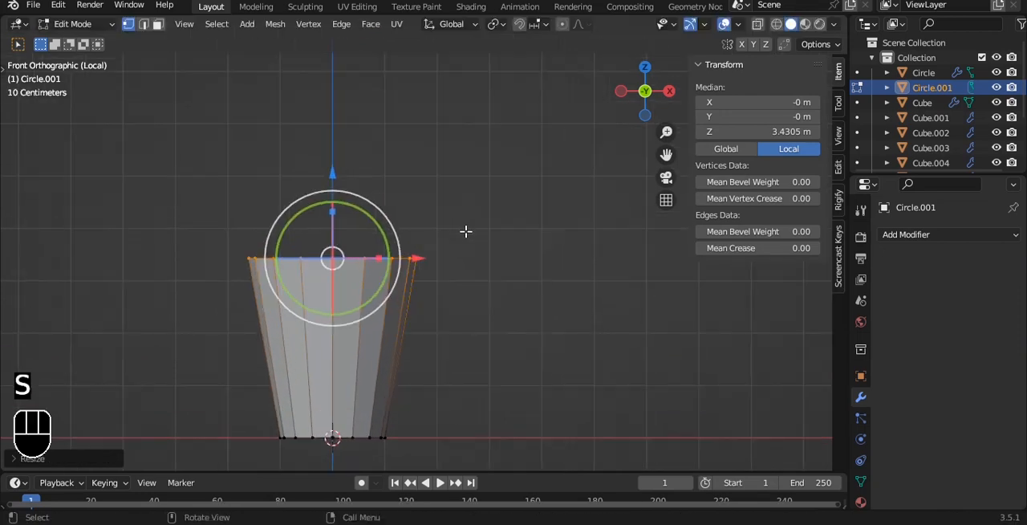
Step: Flatten the top ring along Y into a narrow strip and raise it to a height of about 4.02 m
{"action": "middle_click_drag", "start_coordinate": [502, 221], "coordinate": [532, 244]}
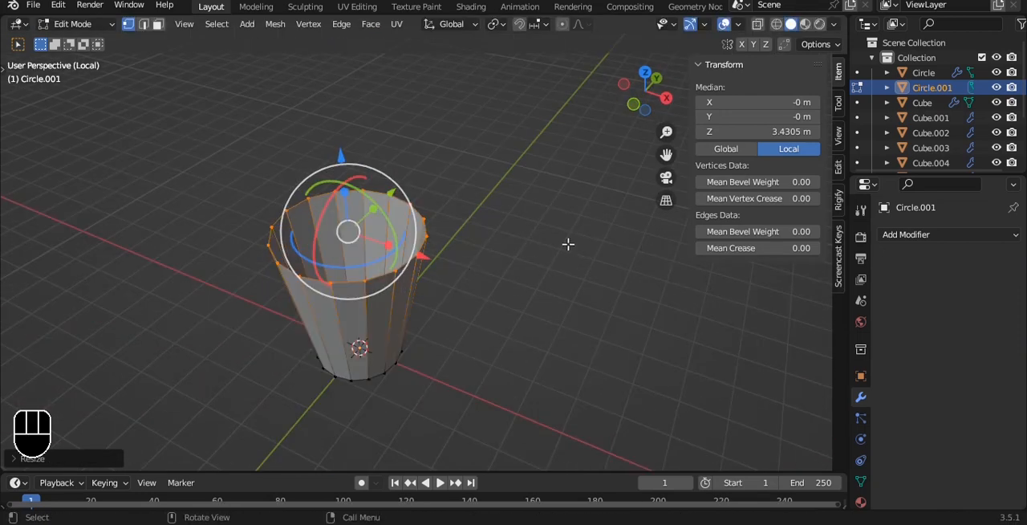
{"action": "key", "text": "s"}
{"action": "key", "text": "y"}
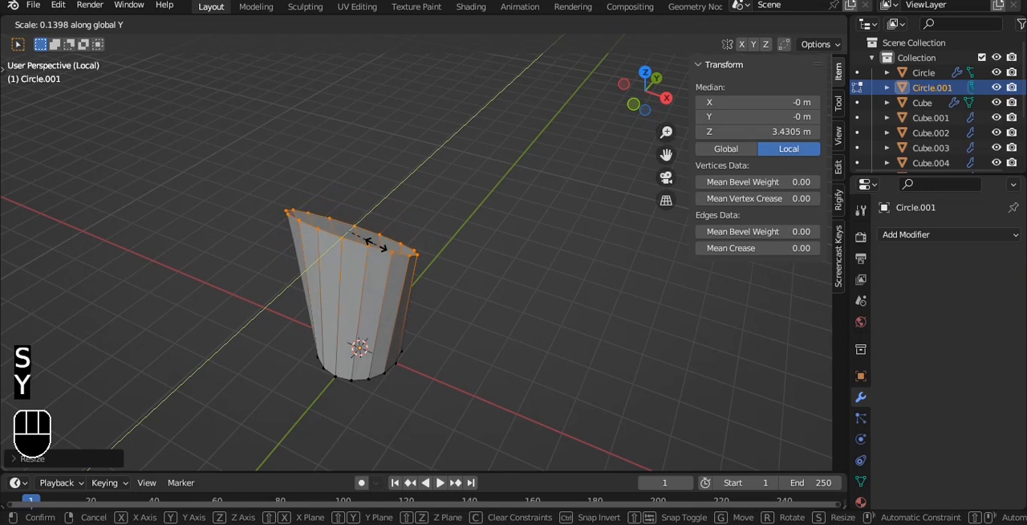
{"action": "left_click", "coordinate": [361, 232]}
{"action": "key", "text": "grave"}
{"action": "left_click", "coordinate": [342, 216]}
{"action": "left_click_drag", "start_coordinate": [469, 172], "coordinate": [454, 222], "text": "alt+shift"}
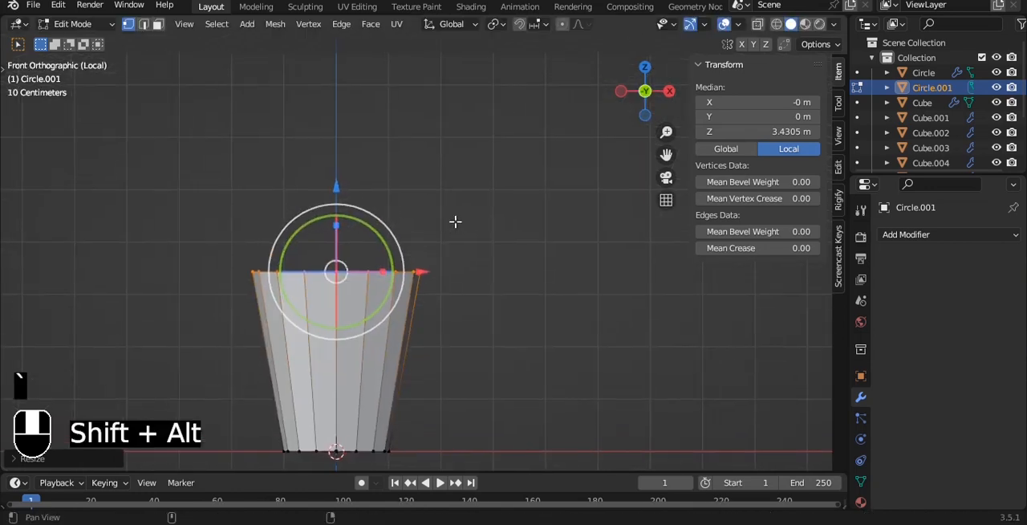
{"action": "left_click_drag", "start_coordinate": [337, 182], "coordinate": [338, 151]}
{"action": "middle_click_drag", "start_coordinate": [521, 208], "coordinate": [525, 181], "text": "shift"}
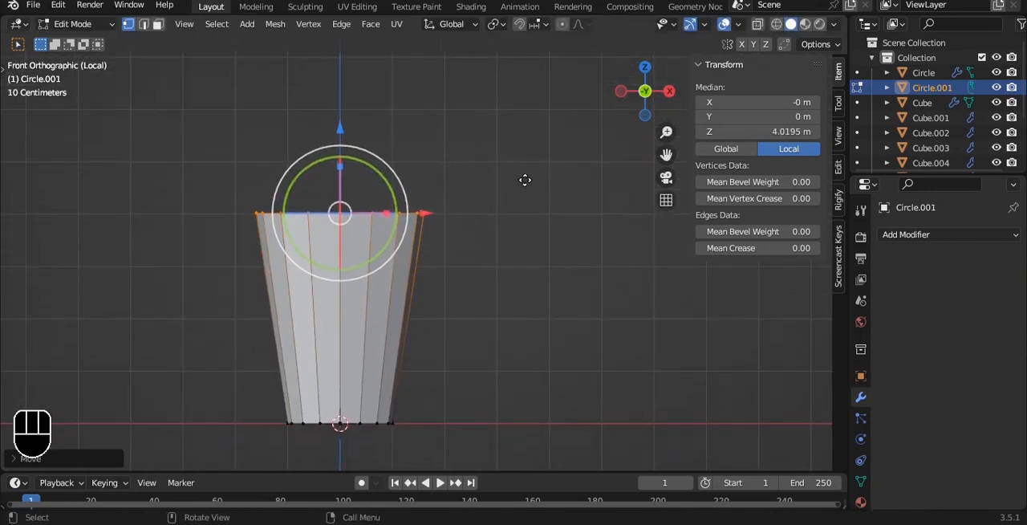
Step: Extrude the flattened top ring about 0.2 m up along Z, then extrude it again to about 5.23 m
{"action": "key", "text": "e"}
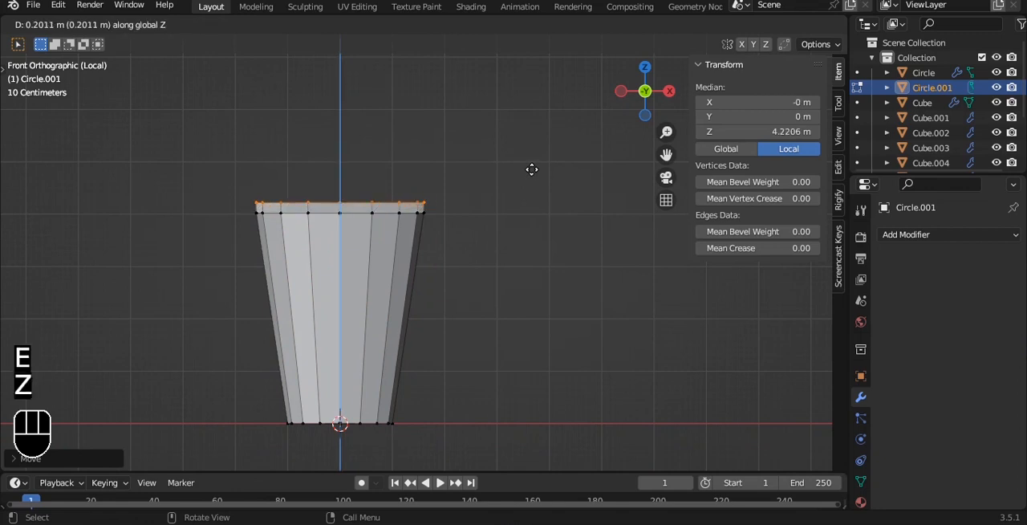
{"action": "left_click", "coordinate": [530, 170]}
{"action": "key", "text": "e"}
{"action": "key", "text": "z"}
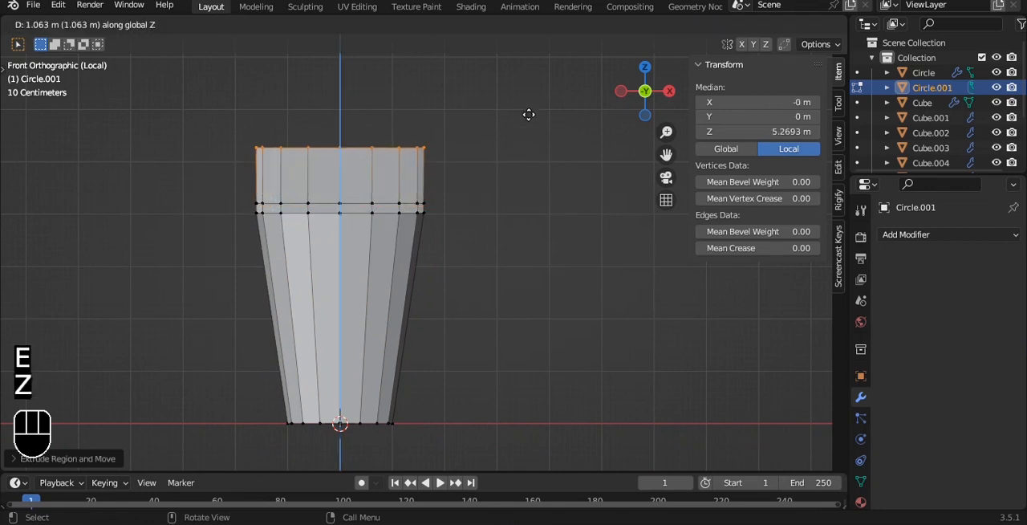
{"action": "left_click", "coordinate": [539, 117]}
{"action": "key", "text": "s"}
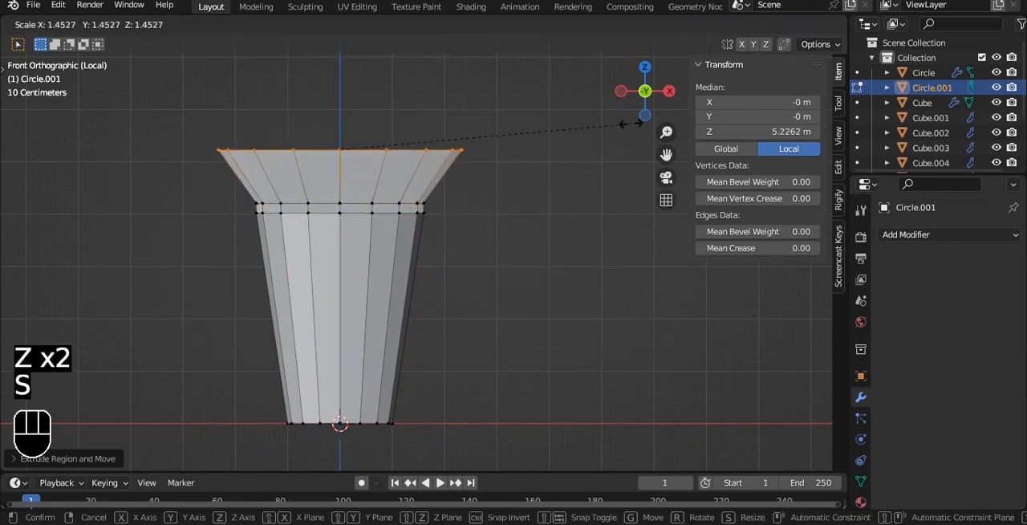
{"action": "left_click", "coordinate": [543, 117]}
Step: Fill the open top end of the tube with a face and leave mesh editing
{"action": "left_click_drag", "start_coordinate": [471, 122], "coordinate": [447, 228], "text": "alt"}
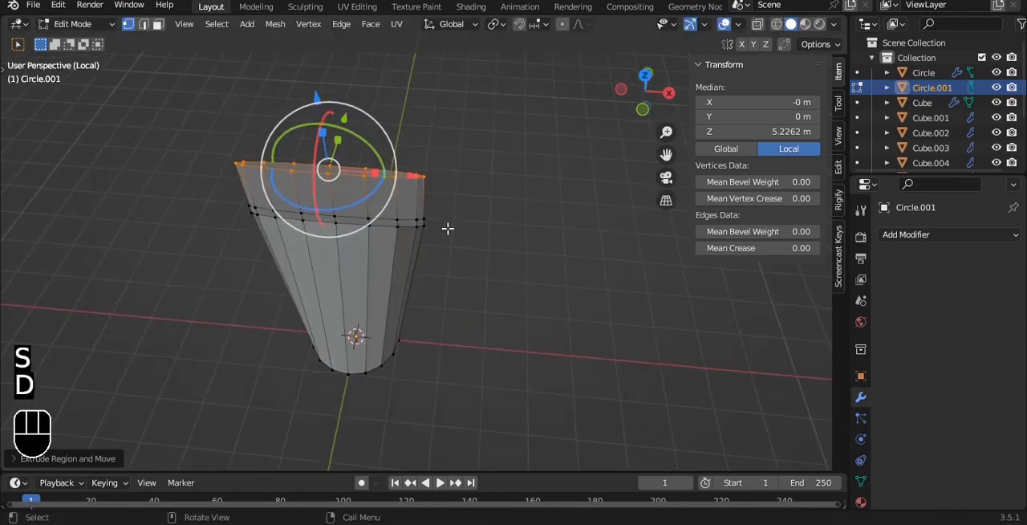
{"action": "key", "text": "d"}
{"action": "scroll", "coordinate": [465, 212], "scroll_direction": "up", "scroll_amount": 5}
{"action": "middle_click_drag", "start_coordinate": [467, 193], "coordinate": [477, 284], "text": "shift"}
{"action": "key", "text": "f"}
{"action": "key", "text": "Tab"}
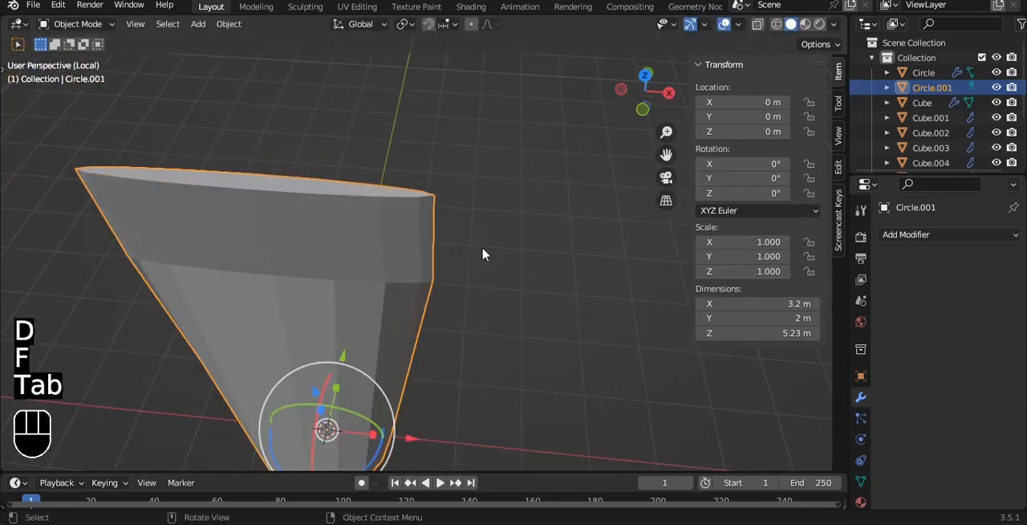
Step: Give the tube a level 3 subdivision surface and shade it smooth
{"action": "key", "text": "ctrl+3"}
{"action": "key", "text": "grave"}
{"action": "left_click", "coordinate": [434, 202]}
{"action": "right_click", "coordinate": [434, 202]}
{"action": "left_click", "coordinate": [400, 191]}
Step: Extrude the tube's bottom ring about 0.06 m downward along Z to form a narrow band
{"action": "key", "text": "Tab"}
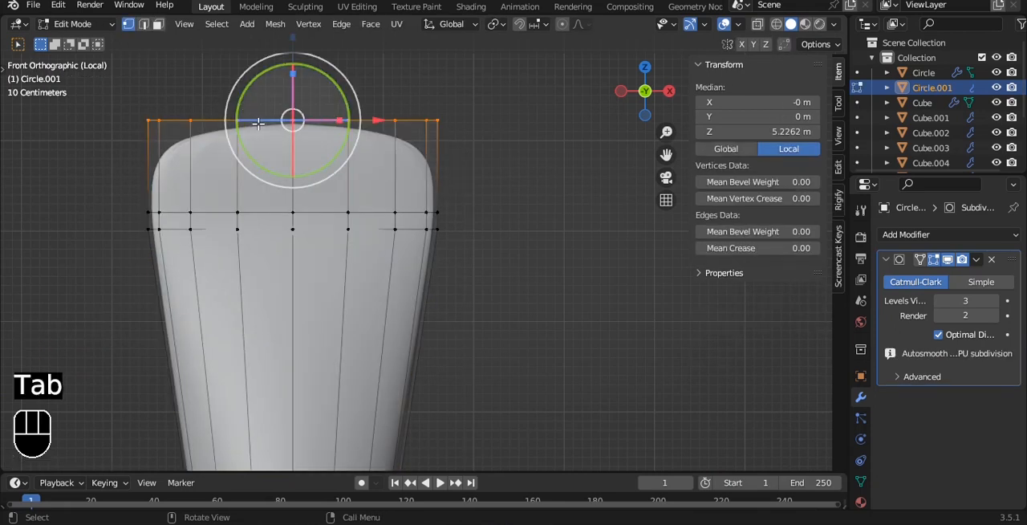
{"action": "scroll", "coordinate": [321, 136], "scroll_direction": "down", "scroll_amount": 1}
{"action": "middle_click_drag", "start_coordinate": [387, 294], "coordinate": [359, 45], "text": "shift"}
{"action": "key", "text": "alt+z"}
{"action": "left_click_drag", "start_coordinate": [178, 306], "coordinate": [506, 243]}
{"action": "scroll", "coordinate": [478, 196], "scroll_direction": "up", "scroll_amount": 2}
{"action": "key", "text": "e"}
{"action": "key", "text": "z"}
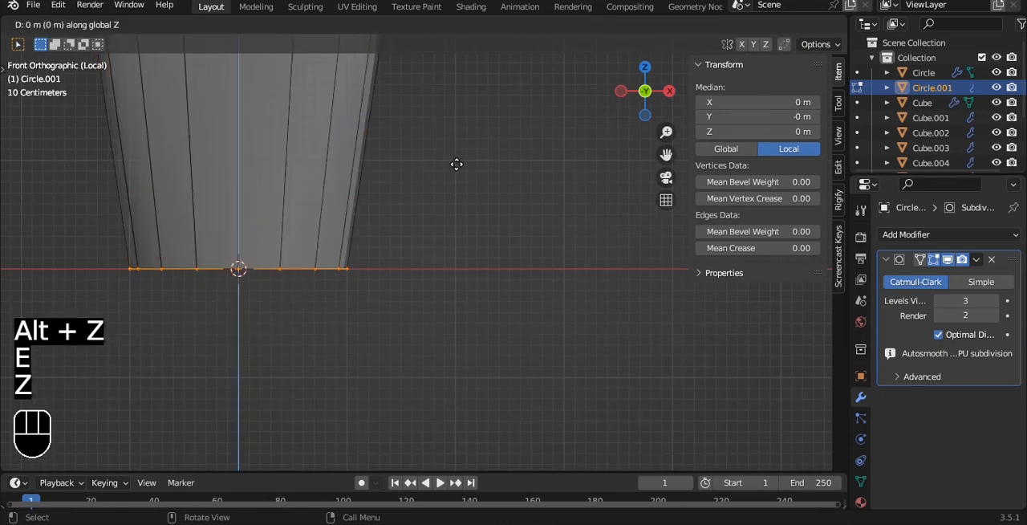
{"action": "left_click", "coordinate": [458, 166]}
Step: Extrude the tube's bottom ring again along Z down to a height of about -0.73 m for the cap
{"action": "middle_click_drag", "start_coordinate": [442, 208], "coordinate": [454, 152], "text": "shift"}
{"action": "key", "text": "e"}
{"action": "key", "text": "z"}
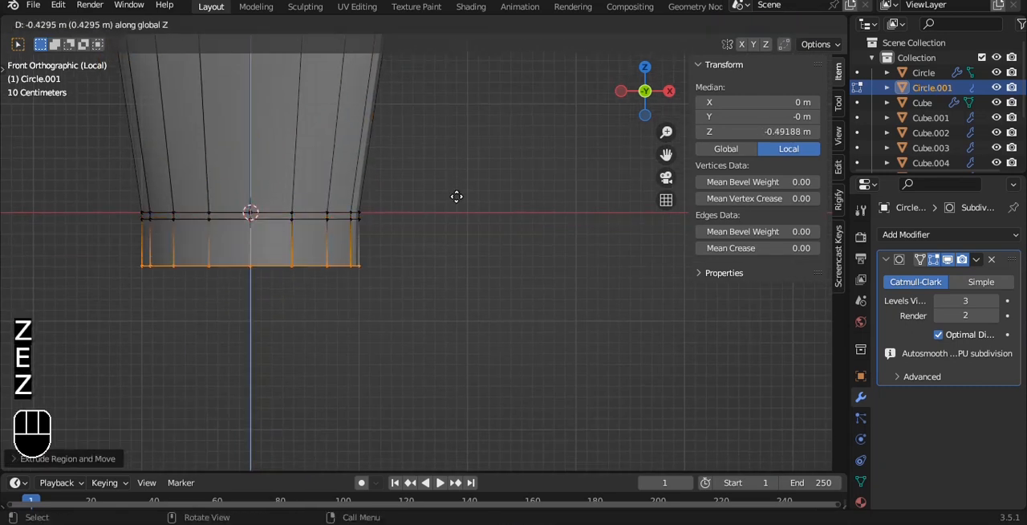
{"action": "left_click", "coordinate": [459, 223]}
{"action": "key", "text": "g"}
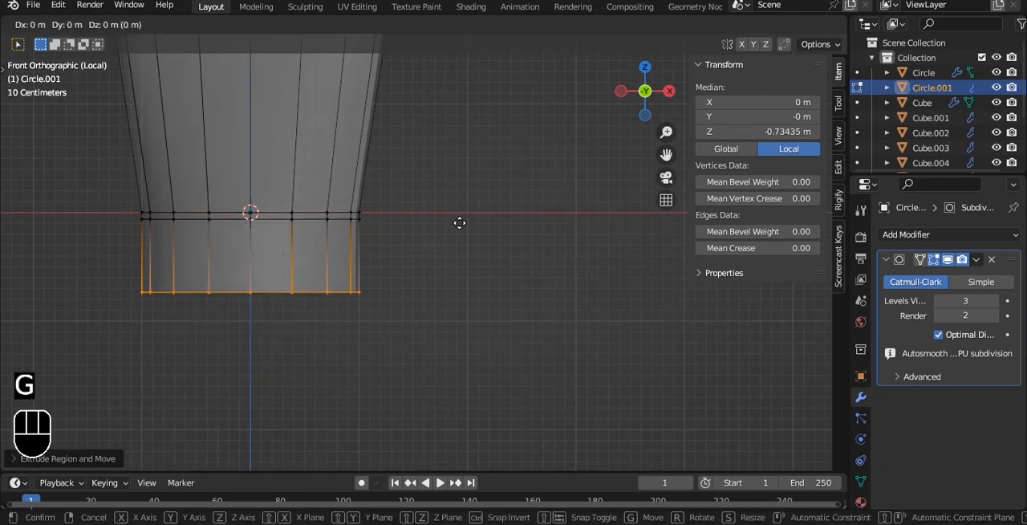
{"action": "key", "text": "alt+z"}
{"action": "right_click", "coordinate": [459, 225]}
Step: Fill the open bottom end of the cap with a face, inset it and leave mesh editing
{"action": "middle_click_drag", "start_coordinate": [459, 227], "coordinate": [455, 179]}
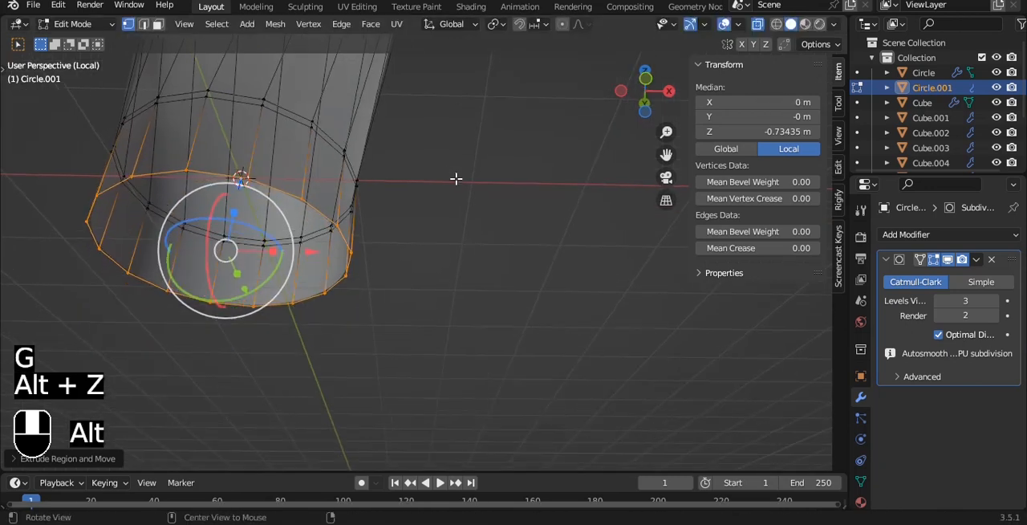
{"action": "key", "text": "alt+z"}
{"action": "key", "text": "f"}
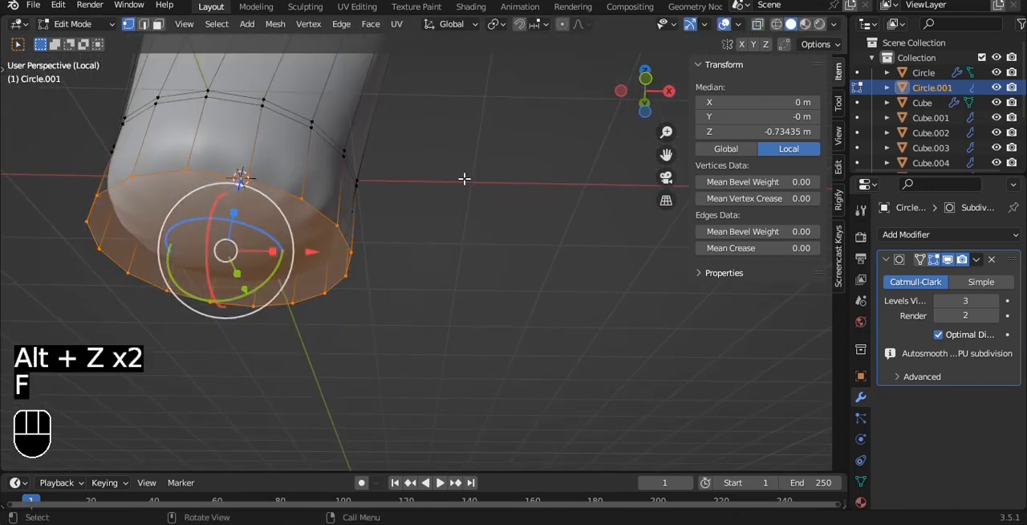
{"action": "key", "text": "i"}
{"action": "key", "text": "i"}
{"action": "left_click", "coordinate": [368, 190]}
{"action": "key", "text": "Tab"}
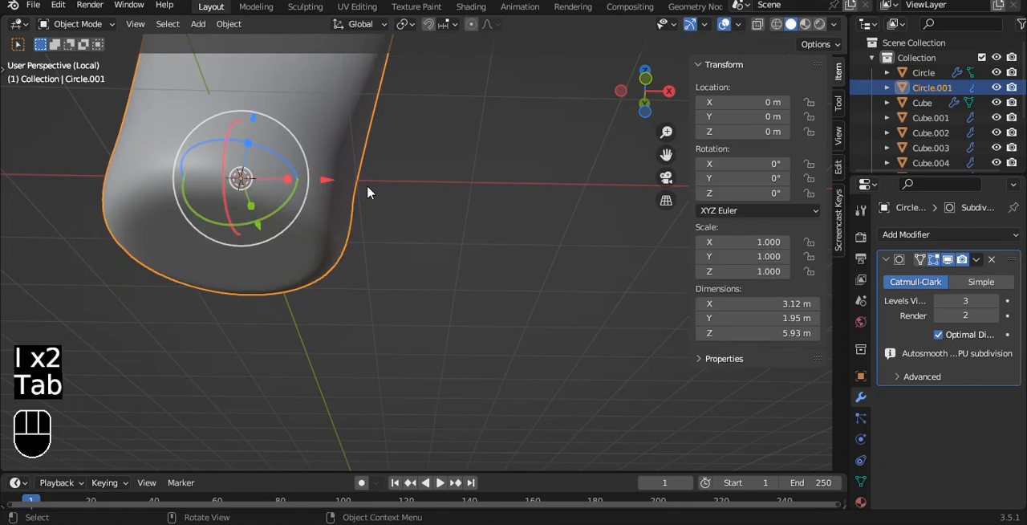
Step: Extrude the narrow band of faces above the cap about 0.08 m inward along its normals to form a groove
{"action": "key", "text": "grave"}
{"action": "key", "text": "Tab"}
{"action": "left_click", "coordinate": [259, 188], "text": "alt"}
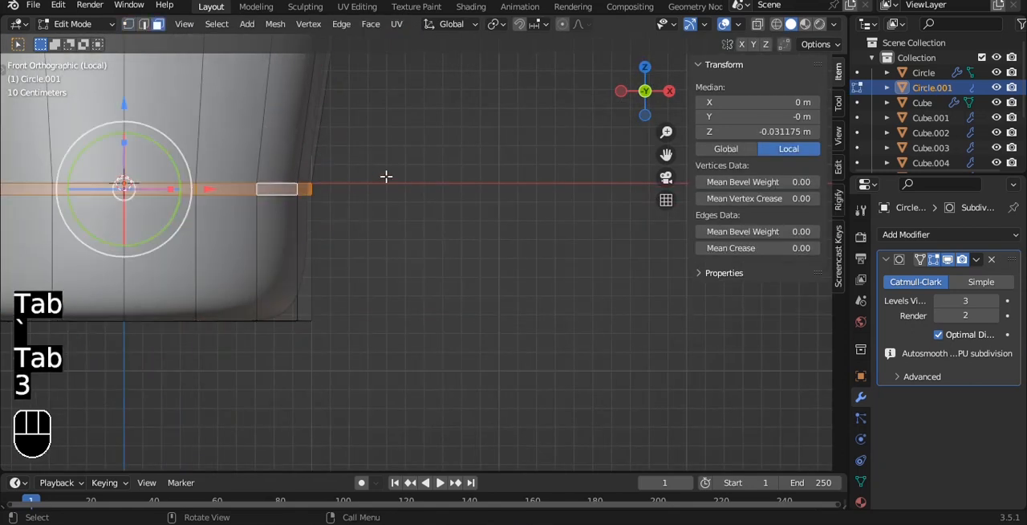
{"action": "key", "text": "alt+e"}
{"action": "left_click", "coordinate": [388, 176]}
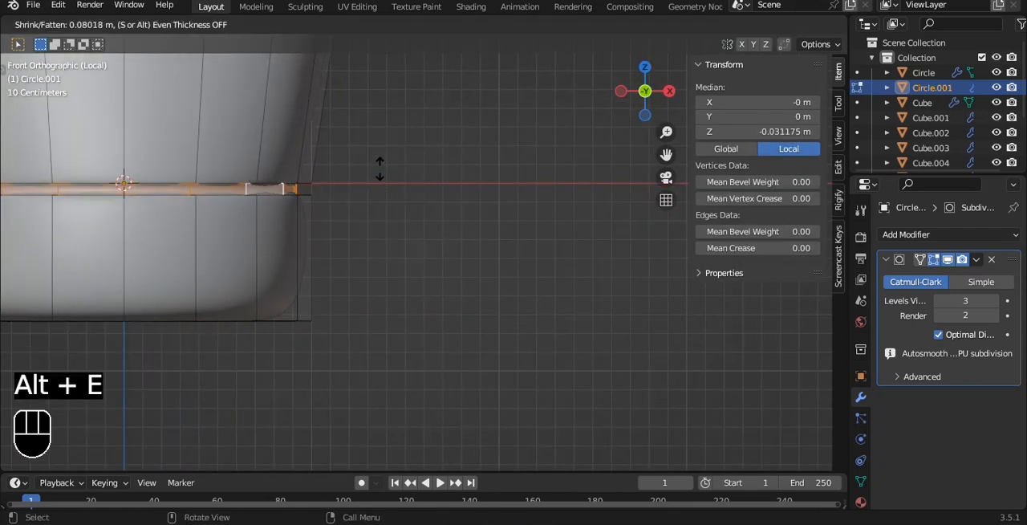
{"action": "left_click", "coordinate": [379, 165]}
{"action": "key", "text": "Tab"}
Step: Save the file, bring back the full scene and scale the tube down to 0.114
{"action": "scroll", "coordinate": [380, 168], "scroll_direction": "down", "scroll_amount": 10}
{"action": "scroll", "coordinate": [383, 178], "scroll_direction": "down", "scroll_amount": 1}
{"action": "middle_click_drag", "start_coordinate": [384, 177], "coordinate": [409, 209], "text": "shift"}
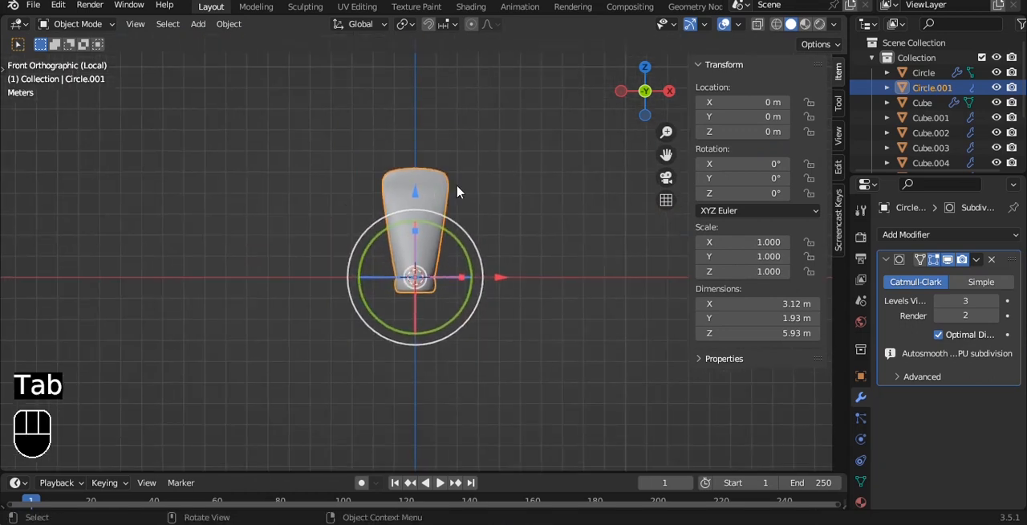
{"action": "scroll", "coordinate": [482, 188], "scroll_direction": "up", "scroll_amount": 1}
{"action": "left_click", "coordinate": [516, 182]}
{"action": "left_click", "coordinate": [444, 217]}
{"action": "key", "text": "slash"}
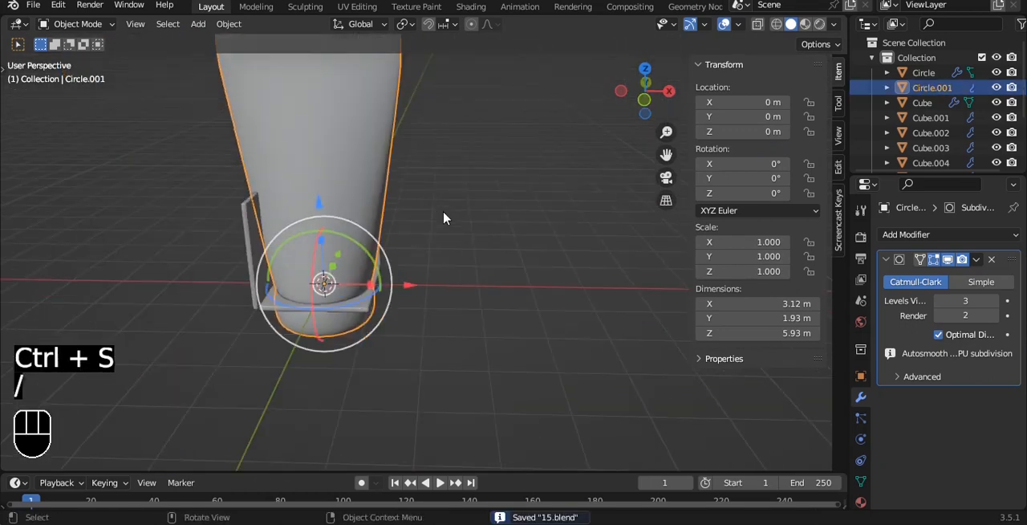
{"action": "key", "text": "s"}
{"action": "left_click", "coordinate": [388, 273]}
Step: Move the tube in plan view to the bedside cabinet beside the lamp and shrink it further
{"action": "key", "text": "grave"}
{"action": "left_click", "coordinate": [390, 195]}
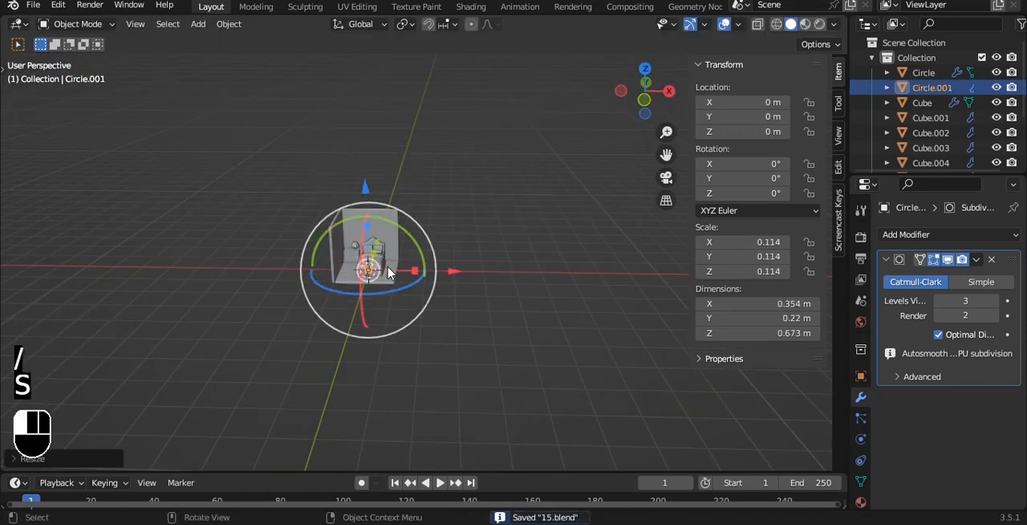
{"action": "scroll", "coordinate": [362, 273], "scroll_direction": "up", "scroll_amount": 5}
{"action": "middle_click_drag", "start_coordinate": [351, 296], "coordinate": [490, 229], "text": "shift"}
{"action": "scroll", "coordinate": [504, 245], "scroll_direction": "up", "scroll_amount": 6}
{"action": "key", "text": "g"}
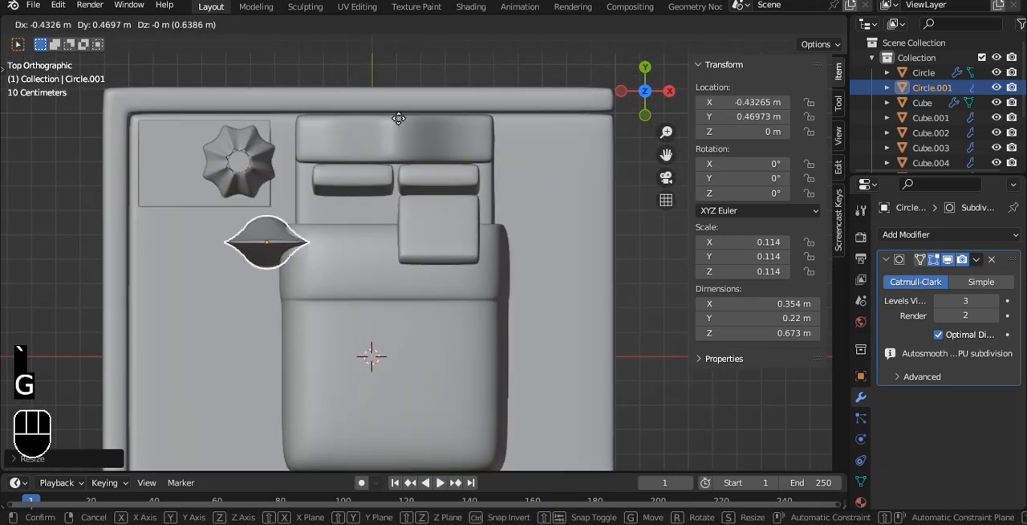
{"action": "key", "text": "s"}
{"action": "left_click", "coordinate": [324, 153]}
Step: Raise the tube above the bedside cabinet to a Z location of about 0.51 m and scale it down to 0.020
{"action": "key", "text": "grave"}
{"action": "left_click", "coordinate": [241, 95]}
{"action": "left_click_drag", "start_coordinate": [294, 113], "coordinate": [385, 165], "text": "alt+shift"}
{"action": "scroll", "coordinate": [385, 233], "scroll_direction": "up", "scroll_amount": 3}
{"action": "key", "text": "ctrl+s"}
{"action": "left_click_drag", "start_coordinate": [171, 330], "coordinate": [394, 153]}
{"action": "key", "text": "s"}
{"action": "left_click", "coordinate": [250, 155]}
{"action": "middle_click_drag", "start_coordinate": [250, 156], "coordinate": [402, 175], "text": "shift"}
{"action": "scroll", "coordinate": [402, 179], "scroll_direction": "up", "scroll_amount": 5}
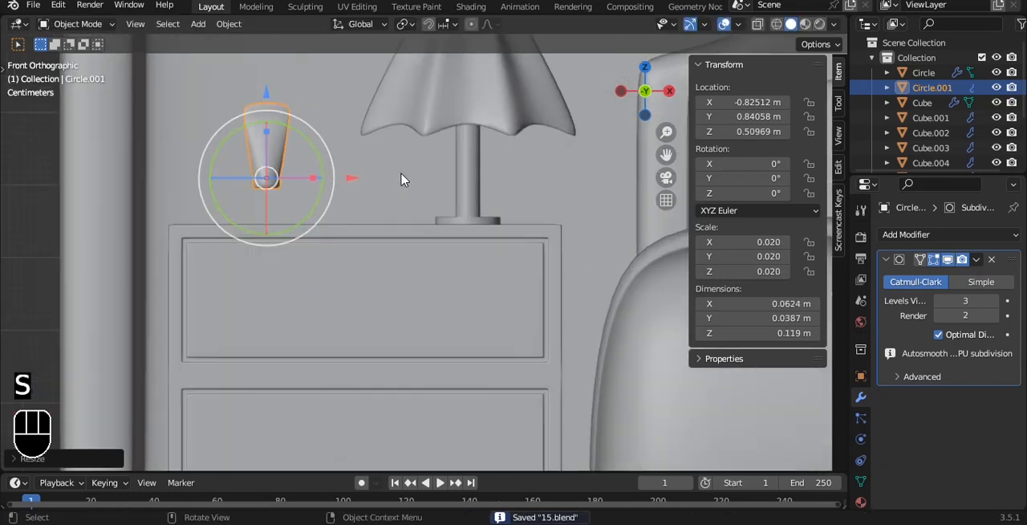
Step: Set the tube down on the cabinet top left of the lamp, at about X -0.788 m and Z 0.459 m
{"action": "middle_click_drag", "start_coordinate": [305, 143], "coordinate": [329, 165], "text": "shift"}
{"action": "key", "text": "g"}
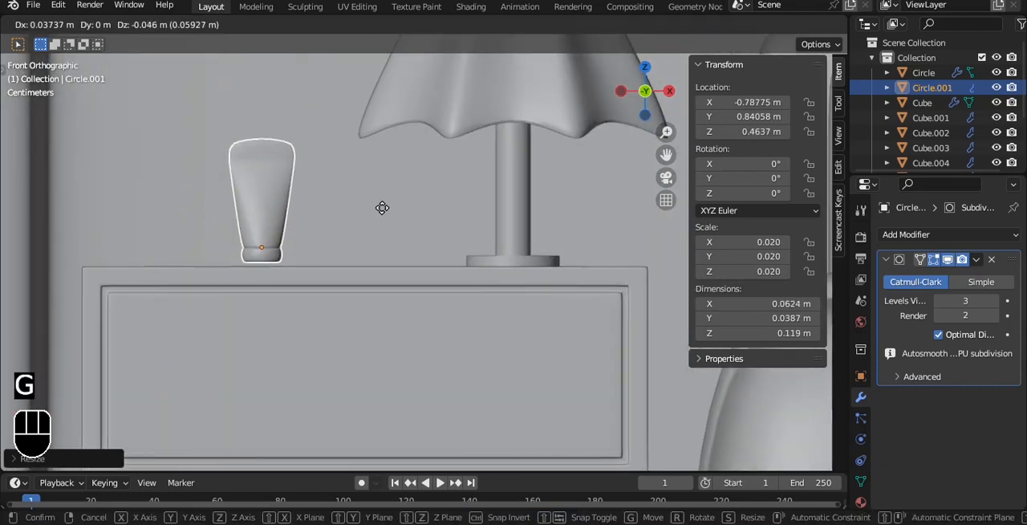
{"action": "left_click", "coordinate": [379, 208]}
{"action": "middle_click_drag", "start_coordinate": [378, 208], "coordinate": [385, 245]}
{"action": "scroll", "coordinate": [393, 197], "scroll_direction": "up", "scroll_amount": 3}
{"action": "left_click_drag", "start_coordinate": [385, 241], "coordinate": [392, 271], "text": "alt+shift"}
{"action": "scroll", "coordinate": [421, 164], "scroll_direction": "up", "scroll_amount": 1}
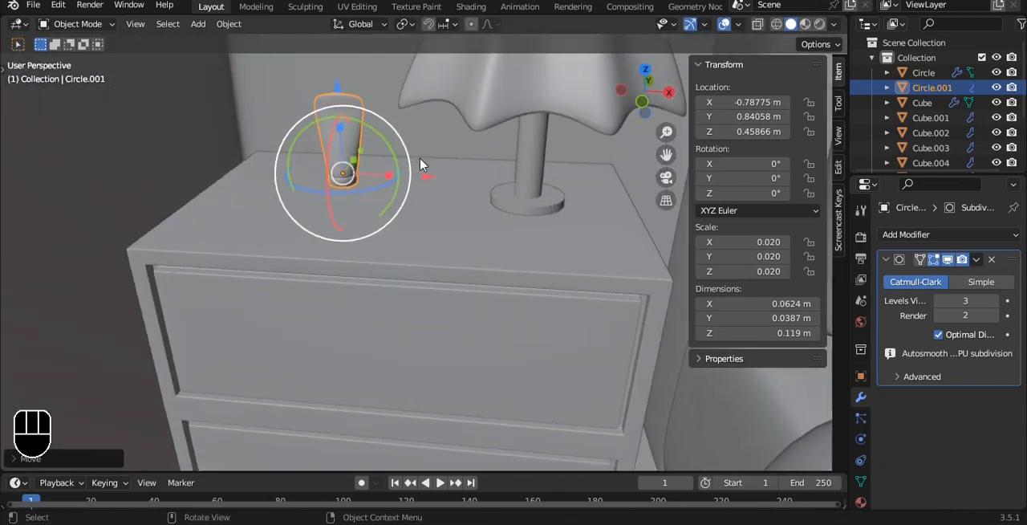
Step: Duplicate the tube, lay the copy in front of it rotated -90° on X and -20.3° on Z, and save
{"action": "left_click_drag", "start_coordinate": [419, 194], "coordinate": [419, 243], "text": "alt+shift"}
{"action": "key", "text": "shift+d"}
{"action": "right_click", "coordinate": [460, 254]}
{"action": "key", "text": "ctrl+s"}
{"action": "key", "text": "a"}
Step: Add a cylinder to the scene and isolate it in a front view
{"action": "scroll", "coordinate": [489, 340], "scroll_direction": "down", "scroll_amount": 6}
{"action": "middle_click_drag", "start_coordinate": [477, 321], "coordinate": [547, 252]}
{"action": "key", "text": "shift+a"}
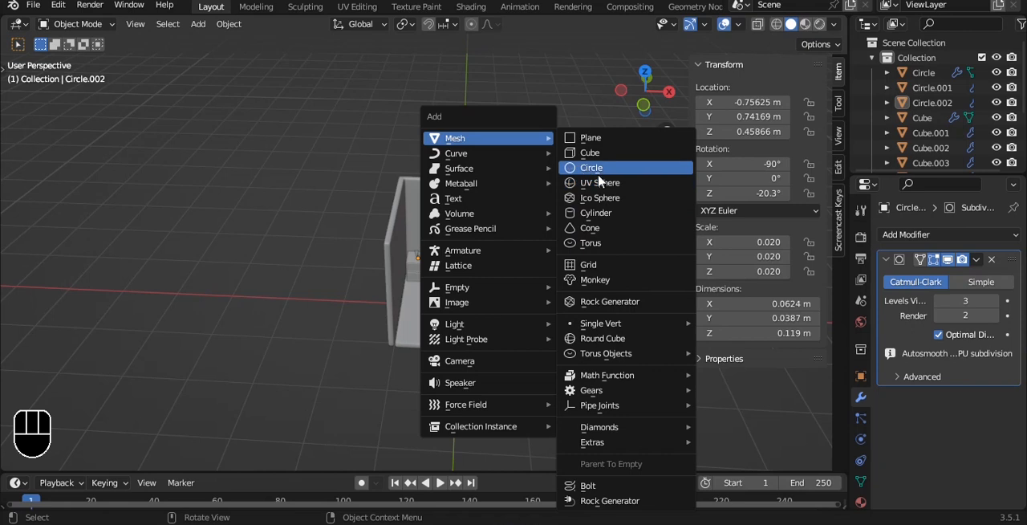
{"action": "left_click", "coordinate": [601, 216]}
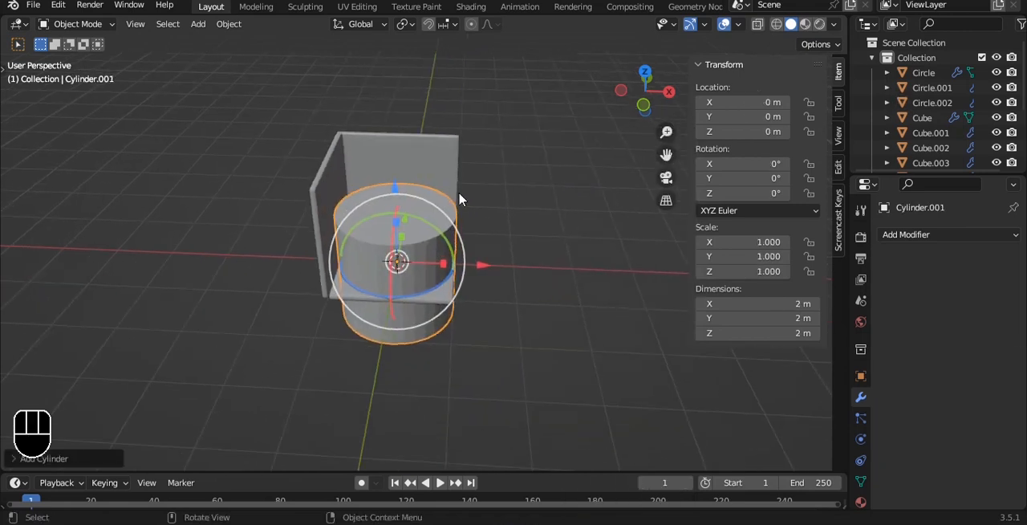
{"action": "key", "text": "slash"}
{"action": "key", "text": "grave"}
{"action": "left_click", "coordinate": [433, 164]}
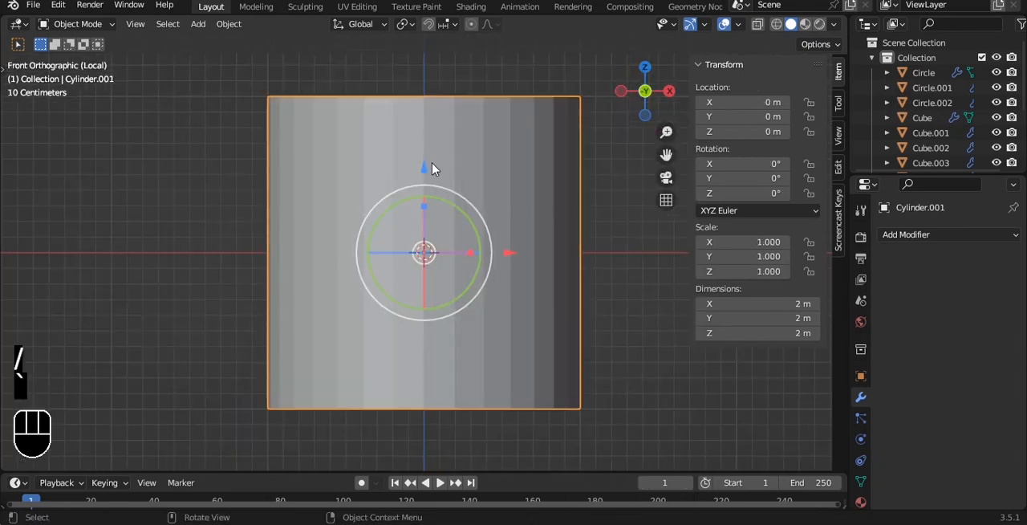
Step: Raise the cylinder's bottom ring of vertices along Z to just above the origin to shorten the body
{"action": "key", "text": "Tab"}
{"action": "key", "text": "alt+z"}
{"action": "key", "text": "1"}
{"action": "left_click_drag", "start_coordinate": [118, 310], "coordinate": [637, 481]}
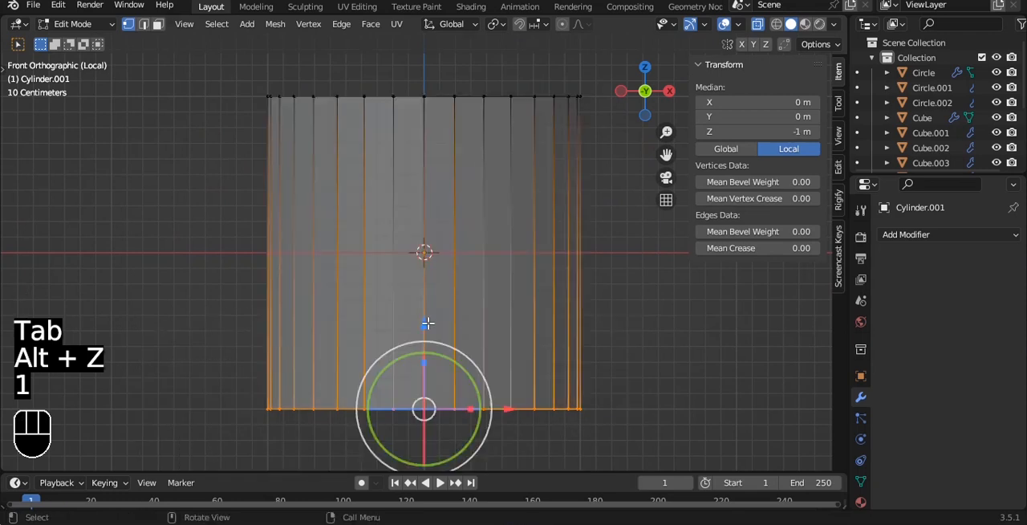
{"action": "left_click_drag", "start_coordinate": [428, 323], "coordinate": [450, 141]}
Step: Extrude the cylinder's top up by about 0.04 m, then again by about 0.5 m to an overall height of 1.41 m
{"action": "left_click_drag", "start_coordinate": [533, 111], "coordinate": [422, 197], "text": "alt+shift"}
{"action": "left_click_drag", "start_coordinate": [91, 133], "coordinate": [577, 263]}
{"action": "key", "text": "e"}
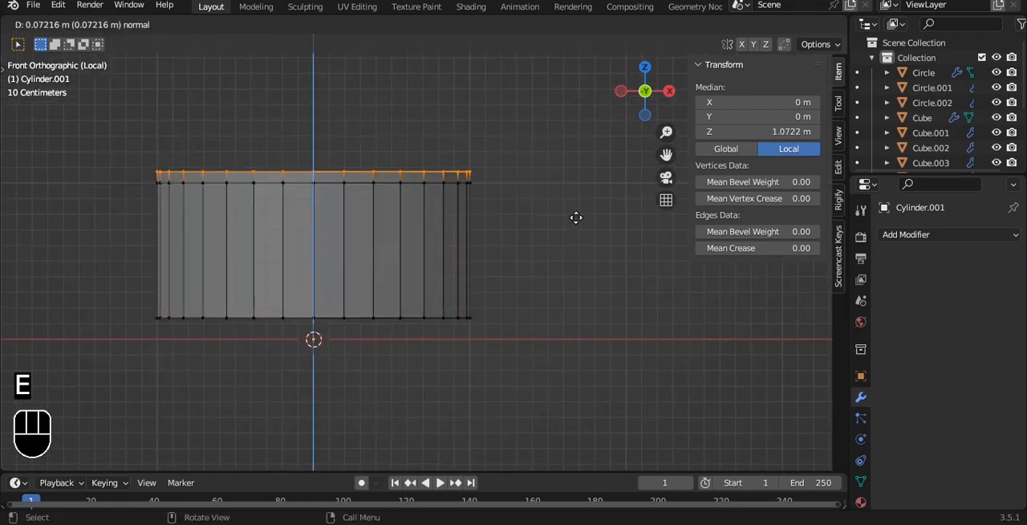
{"action": "left_click", "coordinate": [578, 222]}
{"action": "left_click_drag", "start_coordinate": [516, 152], "coordinate": [518, 214], "text": "alt+shift"}
{"action": "key", "text": "e"}
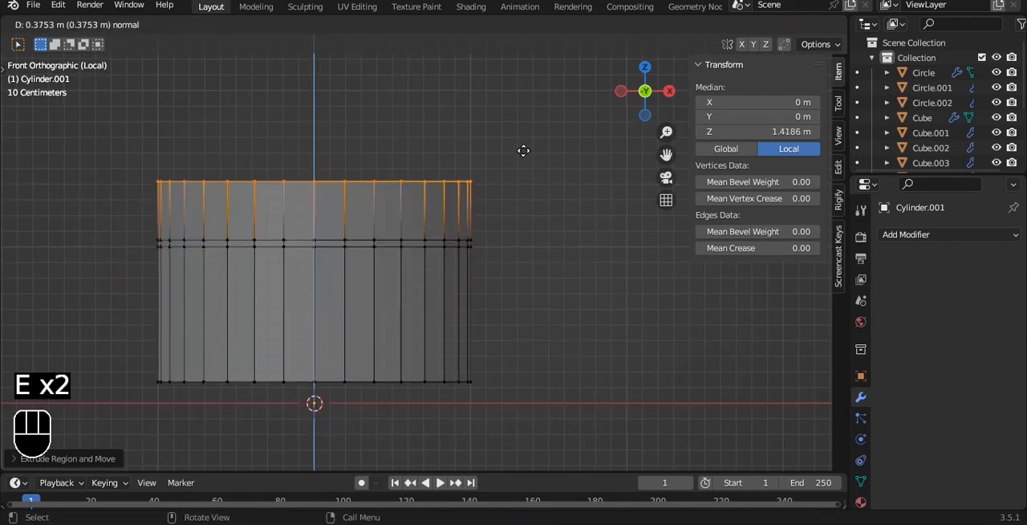
{"action": "left_click", "coordinate": [524, 132]}
{"action": "key", "text": "Tab"}
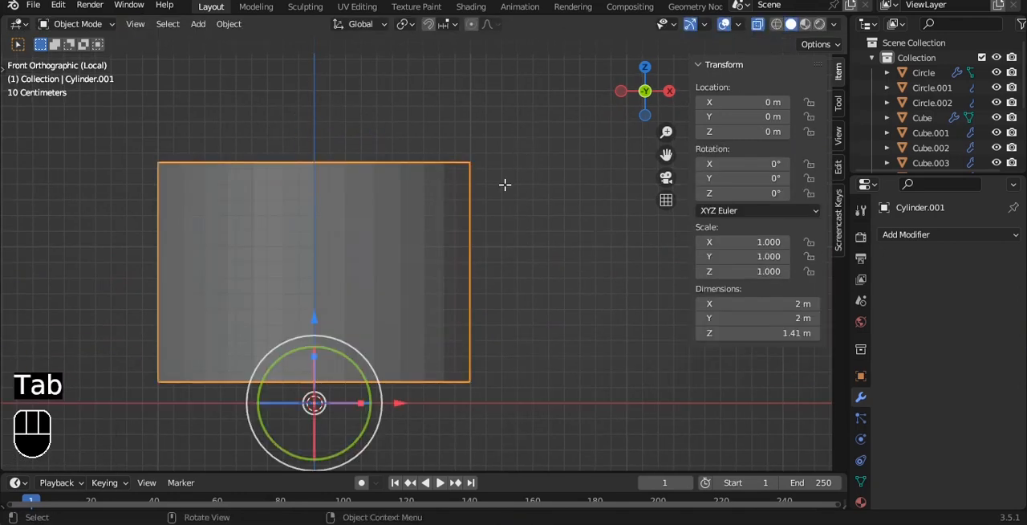
Step: Extrude the thin ring of faces around the cylinder inward to form a groove between lid and jar
{"action": "key", "text": "Tab"}
{"action": "key", "text": "3"}
{"action": "key", "text": "alt+z"}
{"action": "left_click", "coordinate": [440, 241]}
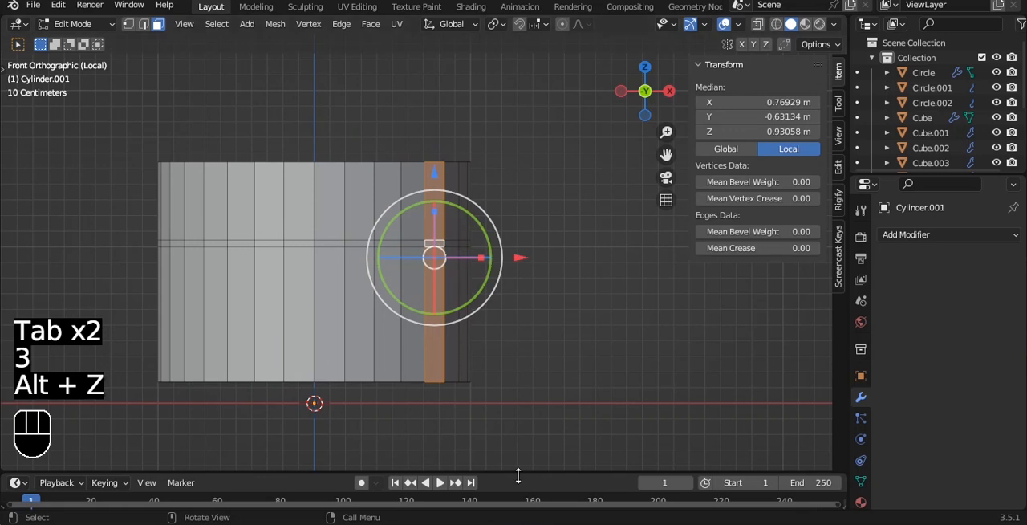
{"action": "key", "text": "Tab"}
{"action": "scroll", "coordinate": [421, 257], "scroll_direction": "up", "scroll_amount": 1}
{"action": "left_click", "coordinate": [432, 221]}
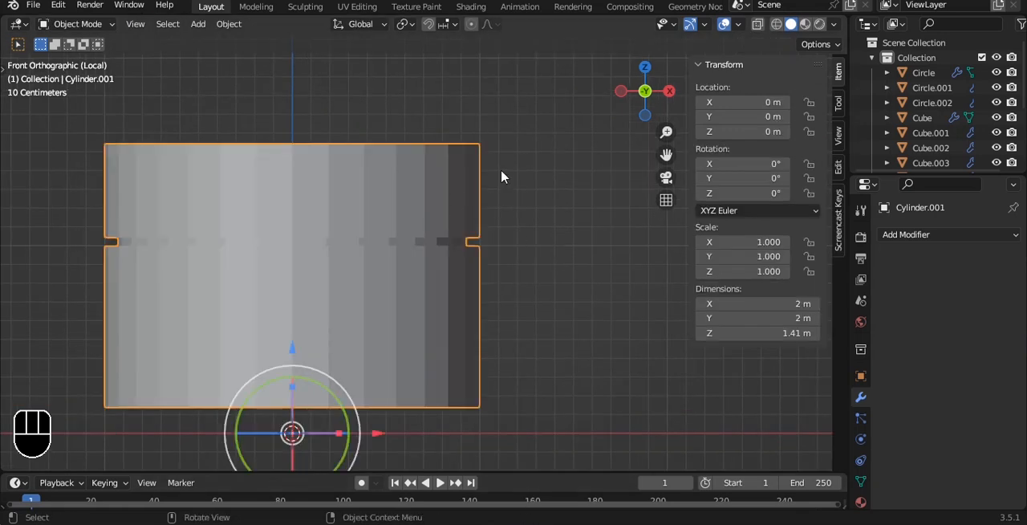
Step: Add a Bevel modifier to the jar with an amount of 0.1 m and 2 segments, limited by weight
{"action": "middle_click_drag", "start_coordinate": [481, 195], "coordinate": [905, 270]}
{"action": "left_click", "coordinate": [905, 235]}
{"action": "left_click", "coordinate": [737, 294]}
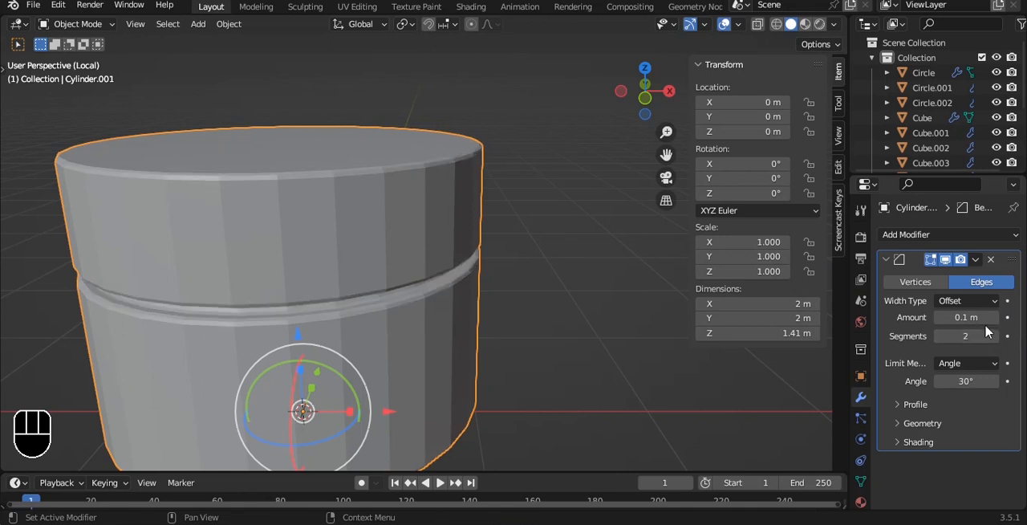
{"action": "left_click_drag", "start_coordinate": [966, 317], "coordinate": [977, 317]}
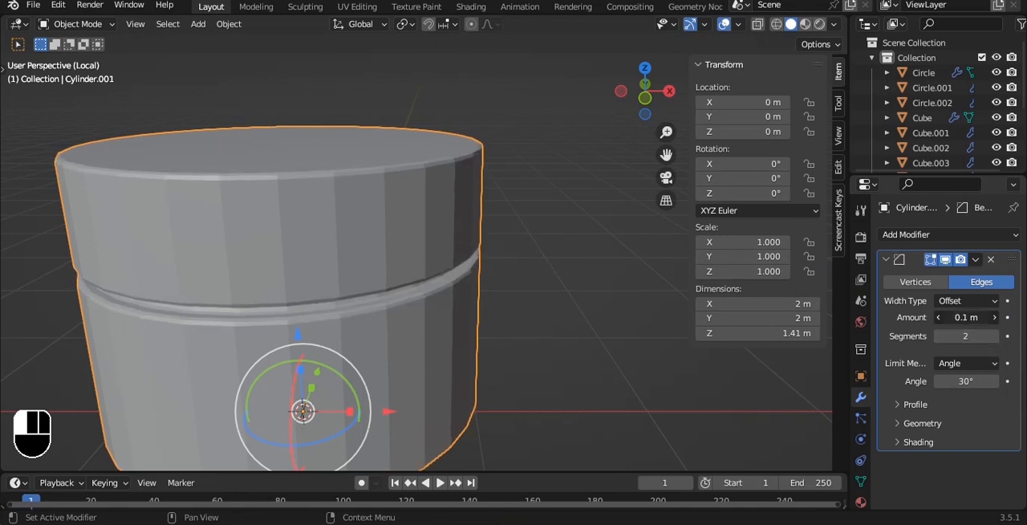
{"action": "left_click", "coordinate": [971, 364]}
{"action": "left_click", "coordinate": [947, 414]}
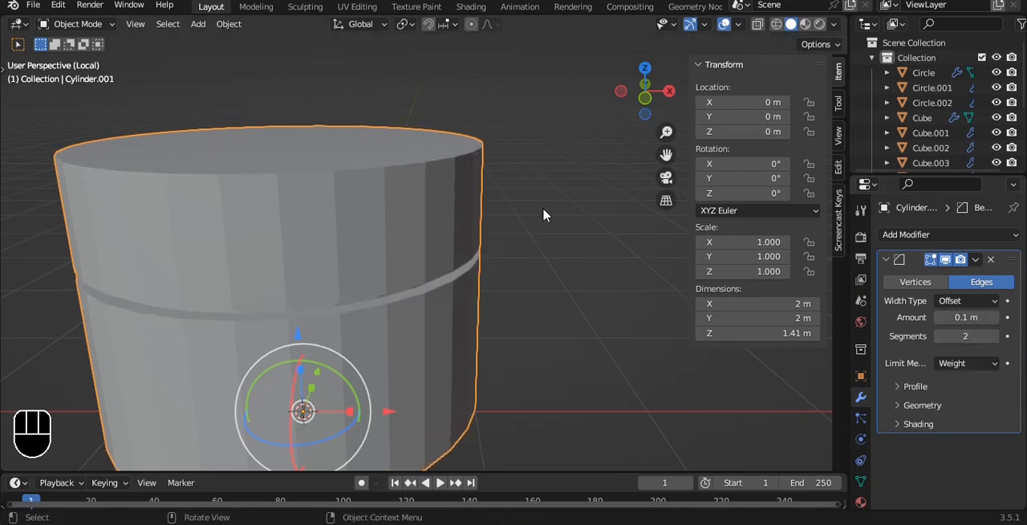
Step: Try raising the mean bevel weight for the jar's entire mesh
{"action": "key", "text": "Tab"}
{"action": "key", "text": "a"}
{"action": "key", "text": "a"}
{"action": "left_click_drag", "start_coordinate": [770, 231], "coordinate": [813, 230]}
{"action": "key", "text": "Tab"}
{"action": "key", "text": "ctrl+z"}
{"action": "key", "text": "ctrl+z"}
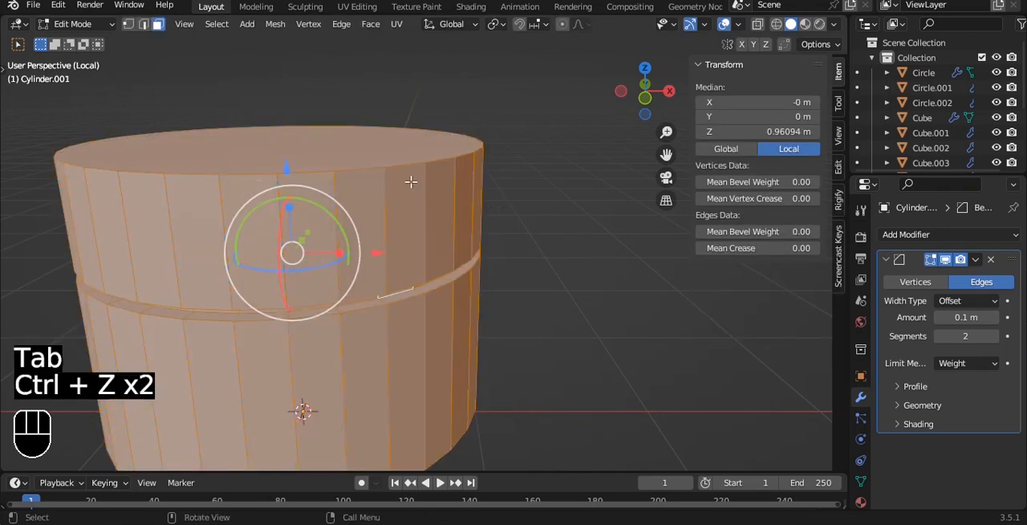
Step: Select the edge loops at the jar's top rim, groove and base, and raise their mean bevel weight
{"action": "key", "text": "2"}
{"action": "left_click", "coordinate": [361, 171], "text": "alt"}
{"action": "left_click", "coordinate": [356, 313], "text": "alt+shift"}
{"action": "middle_click_drag", "start_coordinate": [378, 345], "coordinate": [403, 446], "text": "shift"}
{"action": "left_click", "coordinate": [412, 357], "text": "alt+shift"}
{"action": "left_click_drag", "start_coordinate": [742, 232], "coordinate": [795, 232]}
{"action": "key", "text": "Tab"}
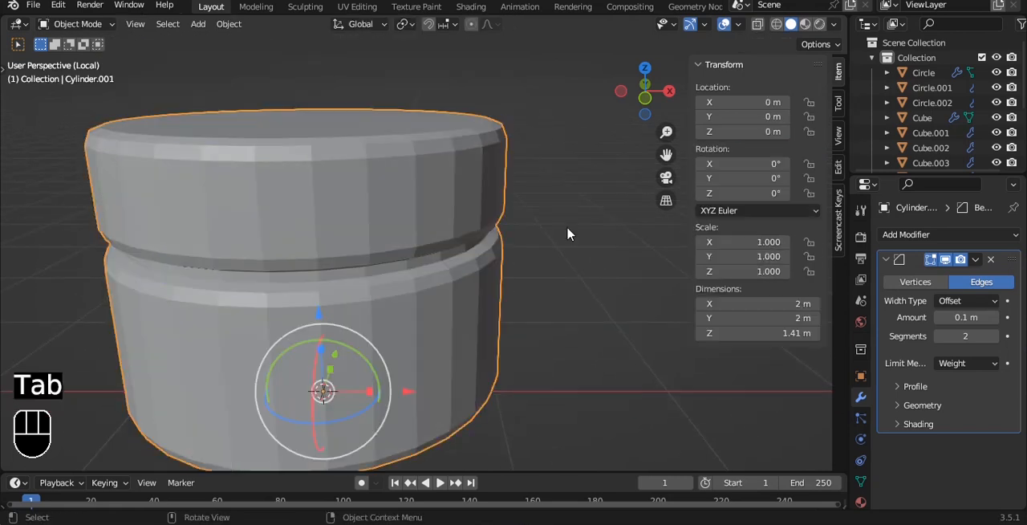
Step: Apply the jar's object transform and give it a level 3 subdivision surface with auto-smooth shading
{"action": "key", "text": "ctrl+a"}
{"action": "left_click", "coordinate": [575, 195]}
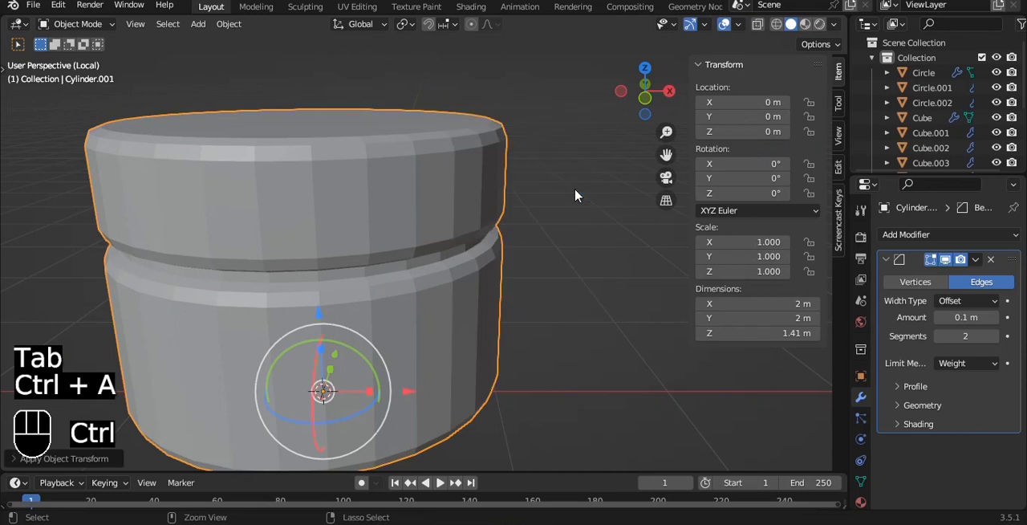
{"action": "key", "text": "ctrl+3"}
{"action": "key", "text": "grave"}
{"action": "left_click", "coordinate": [519, 138]}
{"action": "right_click", "coordinate": [522, 141]}
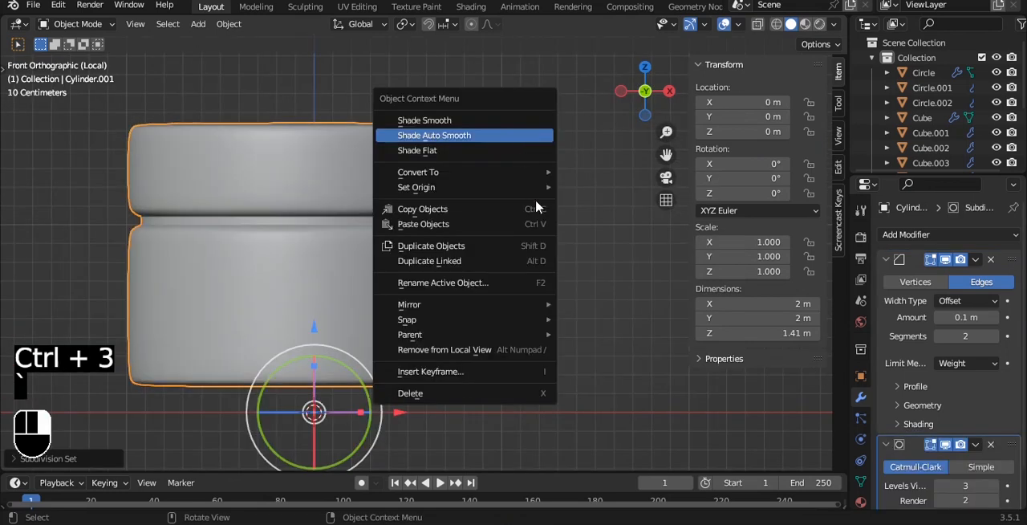
{"action": "left_click", "coordinate": [523, 135]}
Step: Bring back the full scene and scale the jar down to 0.122
{"action": "key", "text": "slash"}
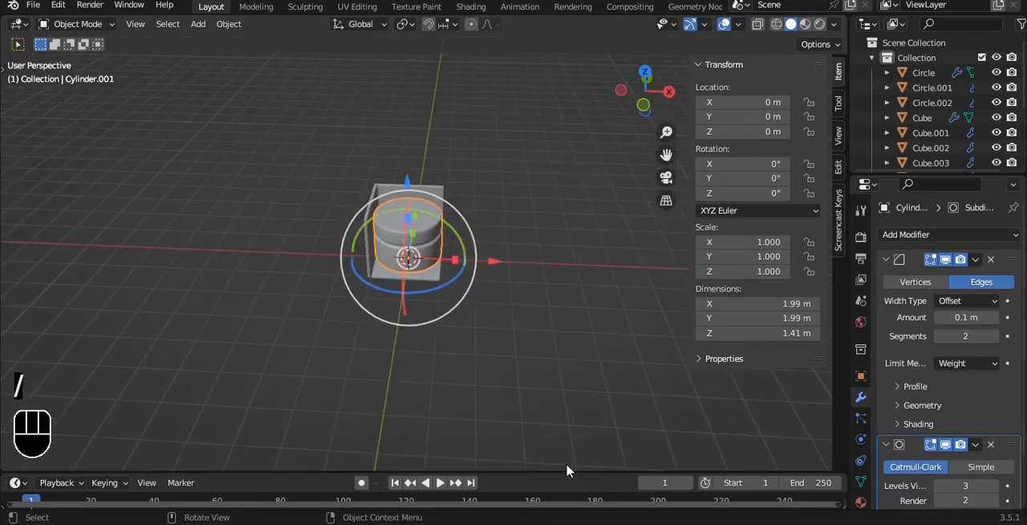
{"action": "scroll", "coordinate": [431, 230], "scroll_direction": "up", "scroll_amount": 3}
{"action": "key", "text": "s"}
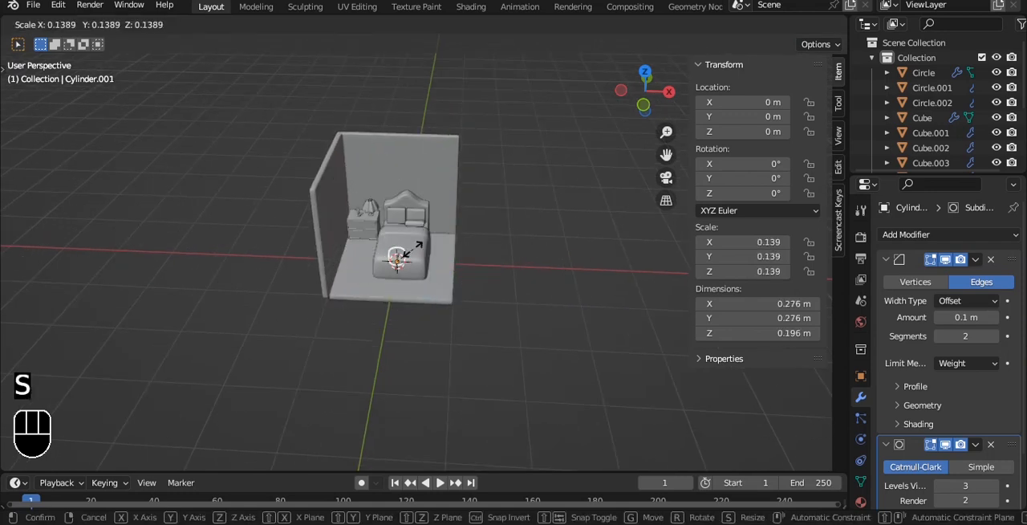
{"action": "left_click", "coordinate": [414, 259]}
{"action": "key", "text": "grave"}
{"action": "left_click", "coordinate": [436, 226]}
{"action": "scroll", "coordinate": [456, 277], "scroll_direction": "up", "scroll_amount": 4}
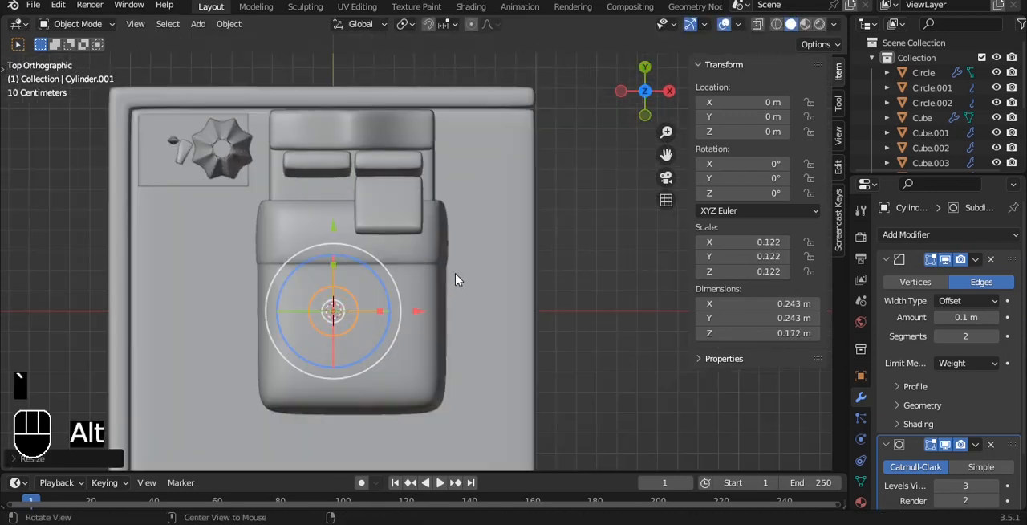
Step: Move the jar over the bedside cabinet, beside the small tubes, and scale it down to 0.040
{"action": "key", "text": "g"}
{"action": "key", "text": "s"}
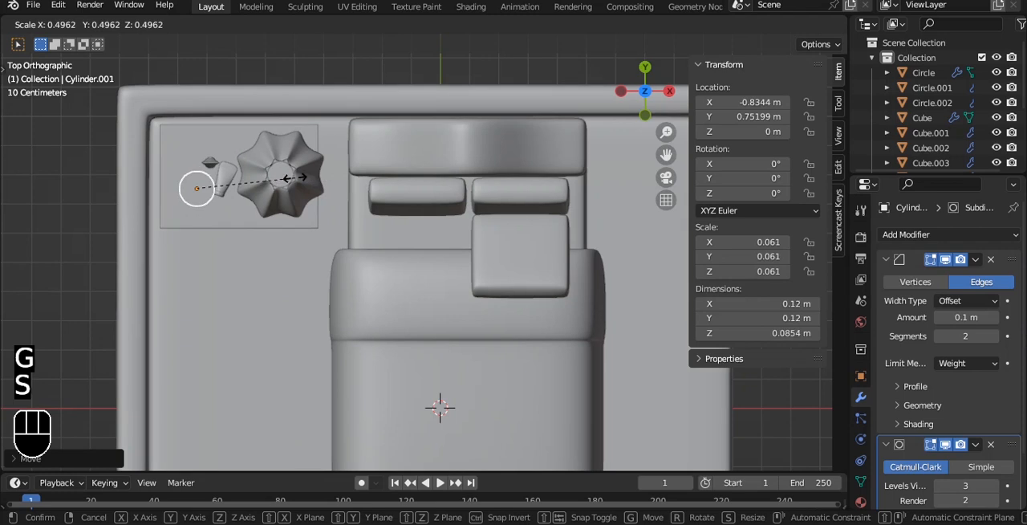
{"action": "left_click", "coordinate": [262, 177]}
Step: From the front view, raise the jar to the cabinet's top surface, at about X -0.868 m and Z 0.438 m
{"action": "key", "text": "grave"}
{"action": "left_click", "coordinate": [237, 169]}
{"action": "left_click_drag", "start_coordinate": [333, 260], "coordinate": [467, 391], "text": "alt+shift"}
{"action": "scroll", "coordinate": [461, 391], "scroll_direction": "up", "scroll_amount": 5}
{"action": "key", "text": "g"}
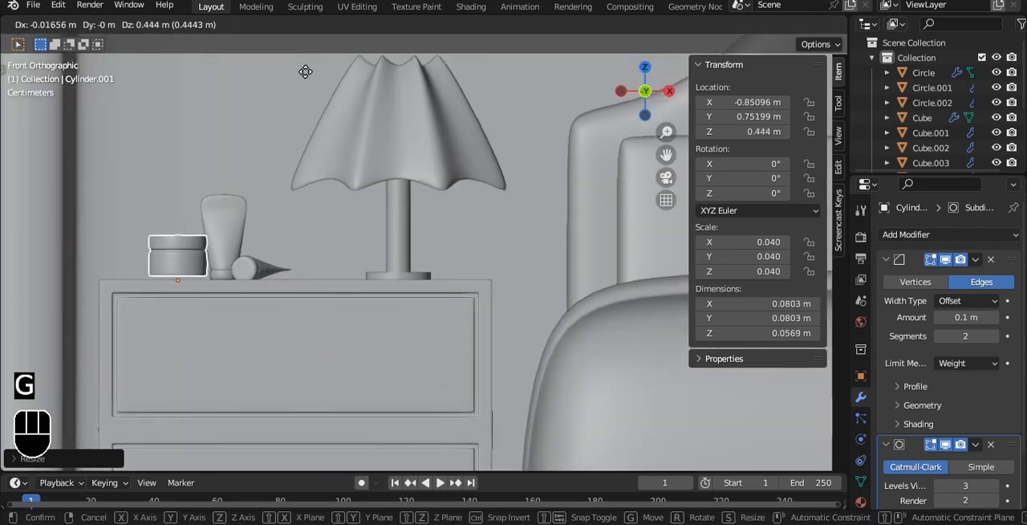
{"action": "left_click", "coordinate": [293, 84]}
Step: Fine-tune the jar's height along Z to about 0.439 m so its base rests on the cabinet top, and deselect it
{"action": "left_click_drag", "start_coordinate": [294, 85], "coordinate": [435, 153], "text": "alt+shift"}
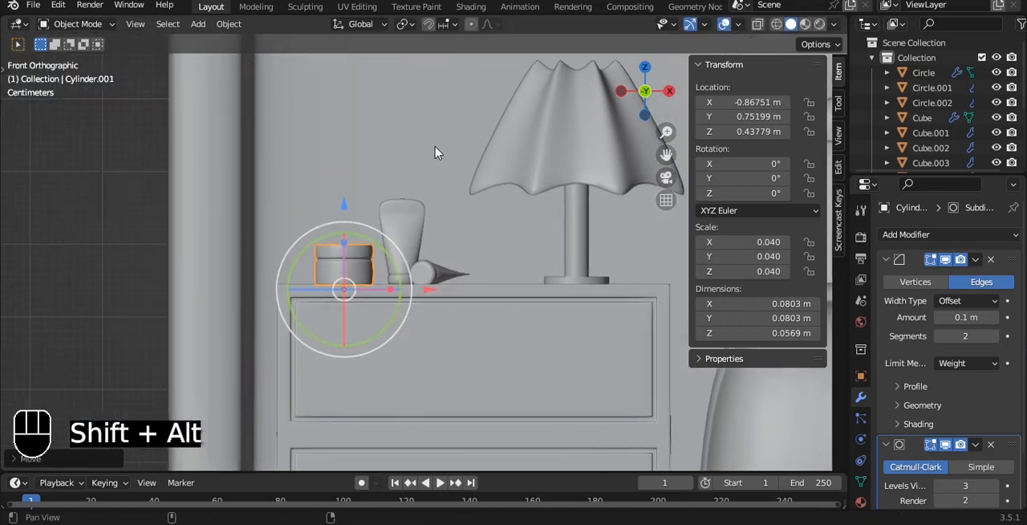
{"action": "scroll", "coordinate": [305, 278], "scroll_direction": "up", "scroll_amount": 6}
{"action": "left_click_drag", "start_coordinate": [305, 278], "coordinate": [492, 240], "text": "alt+shift"}
{"action": "scroll", "coordinate": [493, 240], "scroll_direction": "up", "scroll_amount": 3}
{"action": "key", "text": "g"}
{"action": "key", "text": "z"}
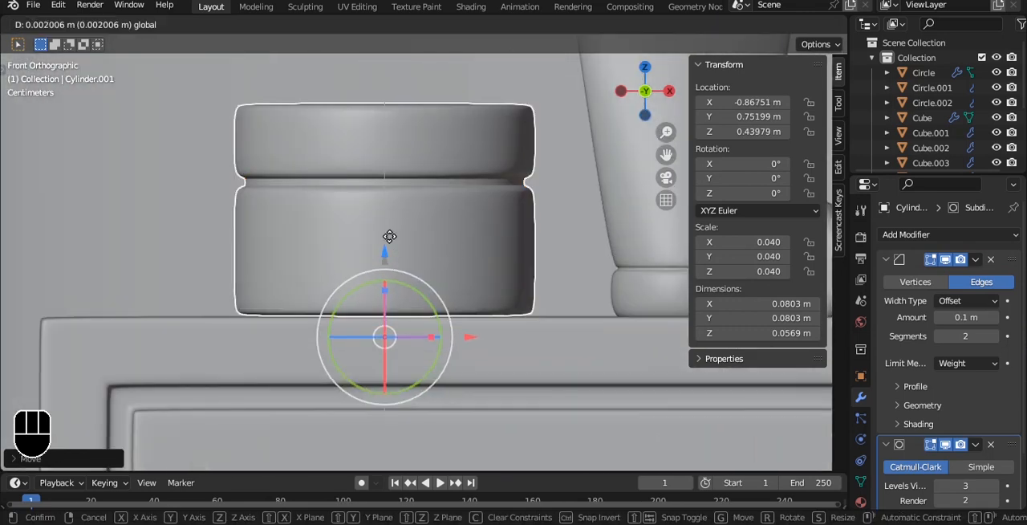
{"action": "left_click", "coordinate": [390, 243]}
{"action": "scroll", "coordinate": [395, 246], "scroll_direction": "down", "scroll_amount": 4}
{"action": "left_click_drag", "start_coordinate": [540, 210], "coordinate": [575, 264], "text": "alt"}
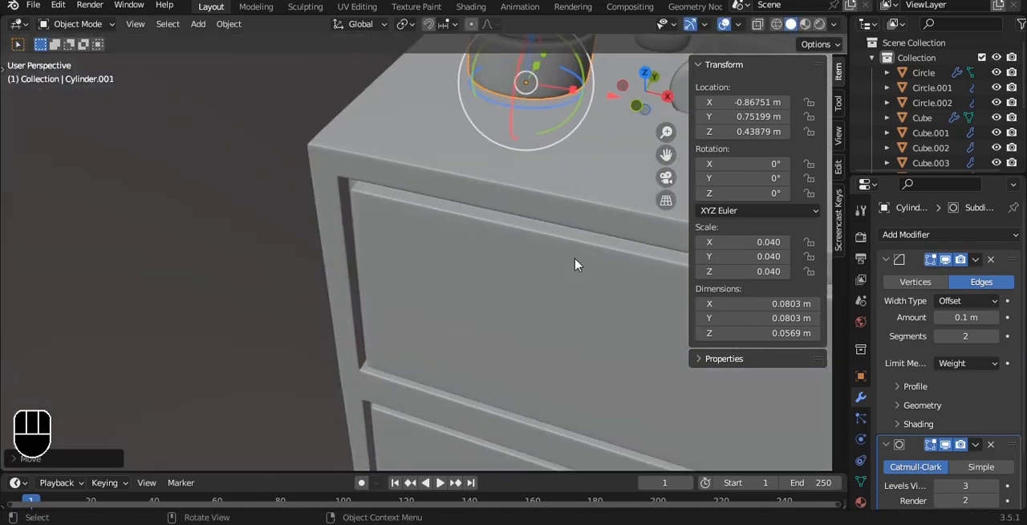
{"action": "scroll", "coordinate": [575, 264], "scroll_direction": "down", "scroll_amount": 5}
{"action": "left_click_drag", "start_coordinate": [527, 163], "coordinate": [539, 204], "text": "alt"}
{"action": "left_click_drag", "start_coordinate": [540, 205], "coordinate": [461, 167], "text": "alt+shift"}
{"action": "key", "text": "a"}
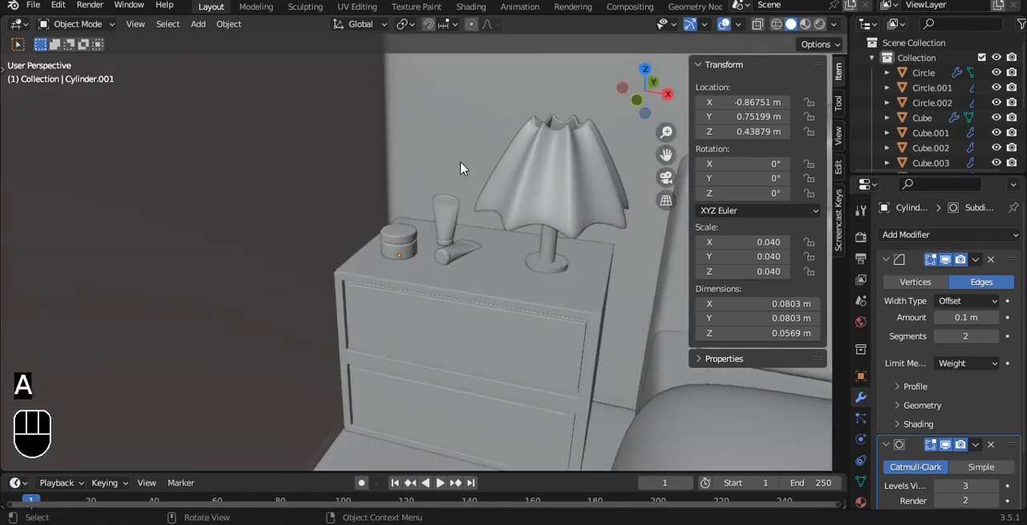